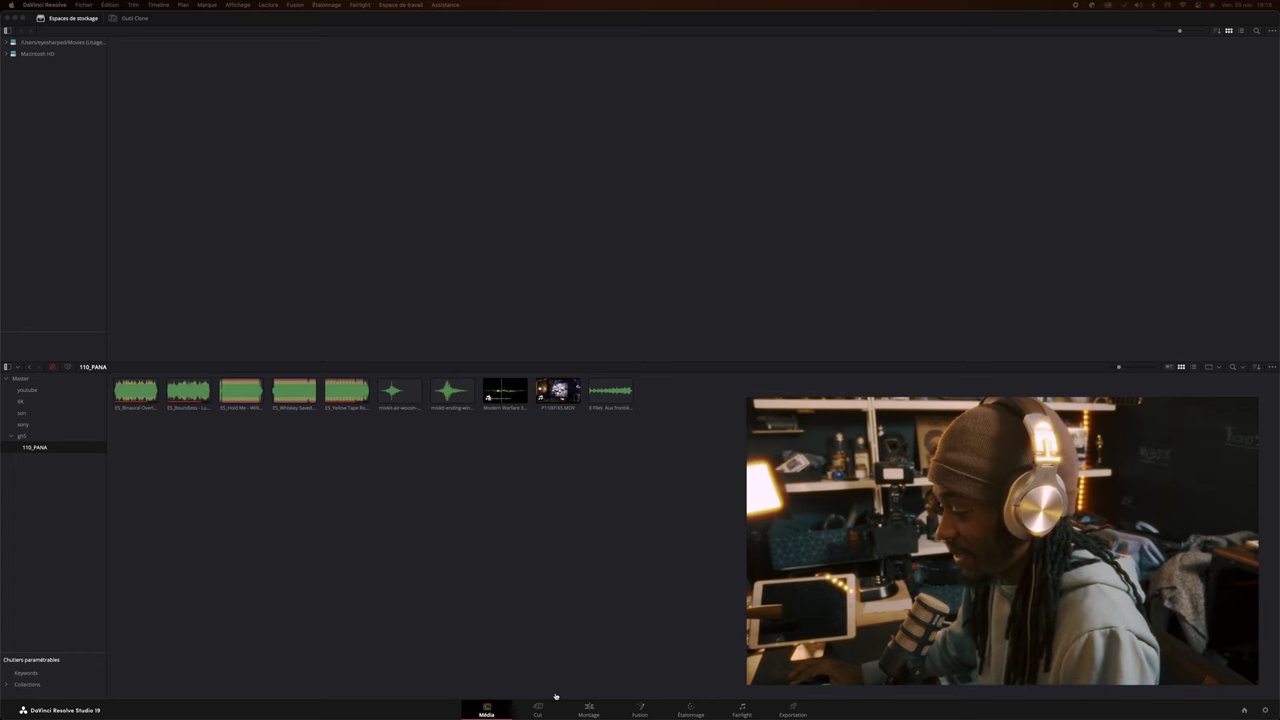
Hide DaVinci Resolve and open eyesharped > Bureau > video > youtube in Finder
key(super+Tab)
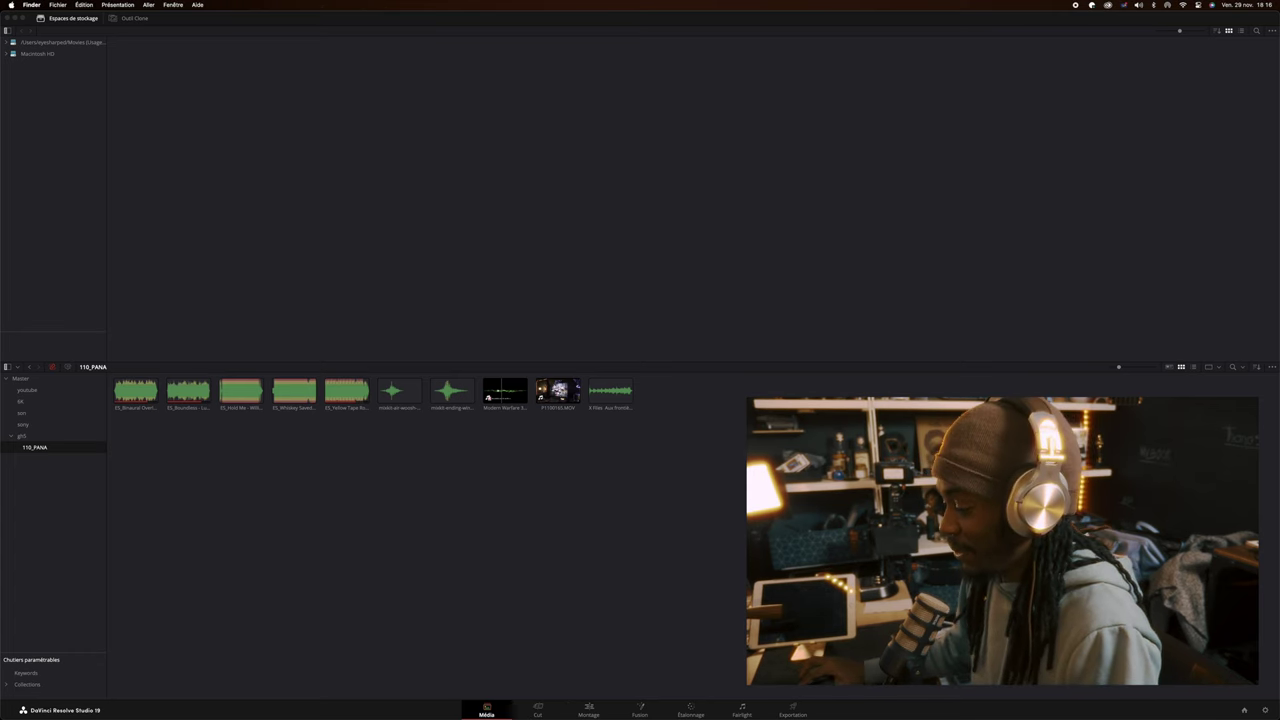
key(super+alt+h)
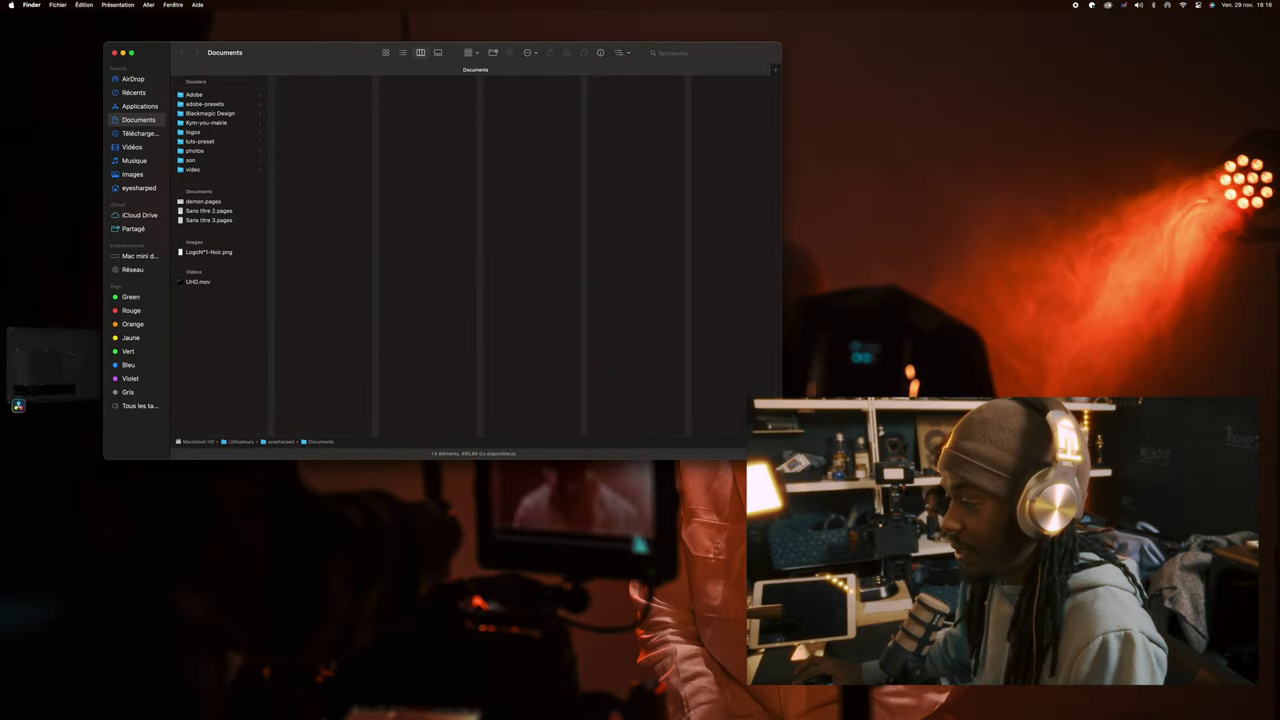
drag(355, 65, 653, 83)
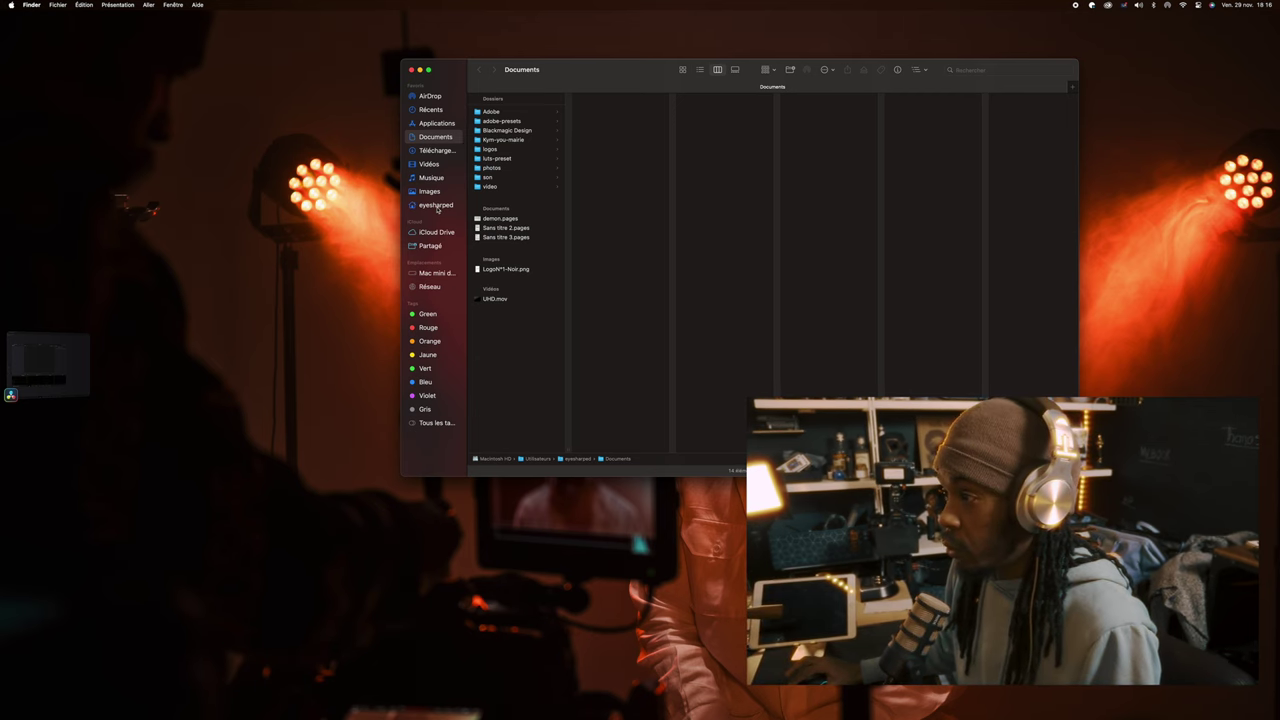
click(432, 204)
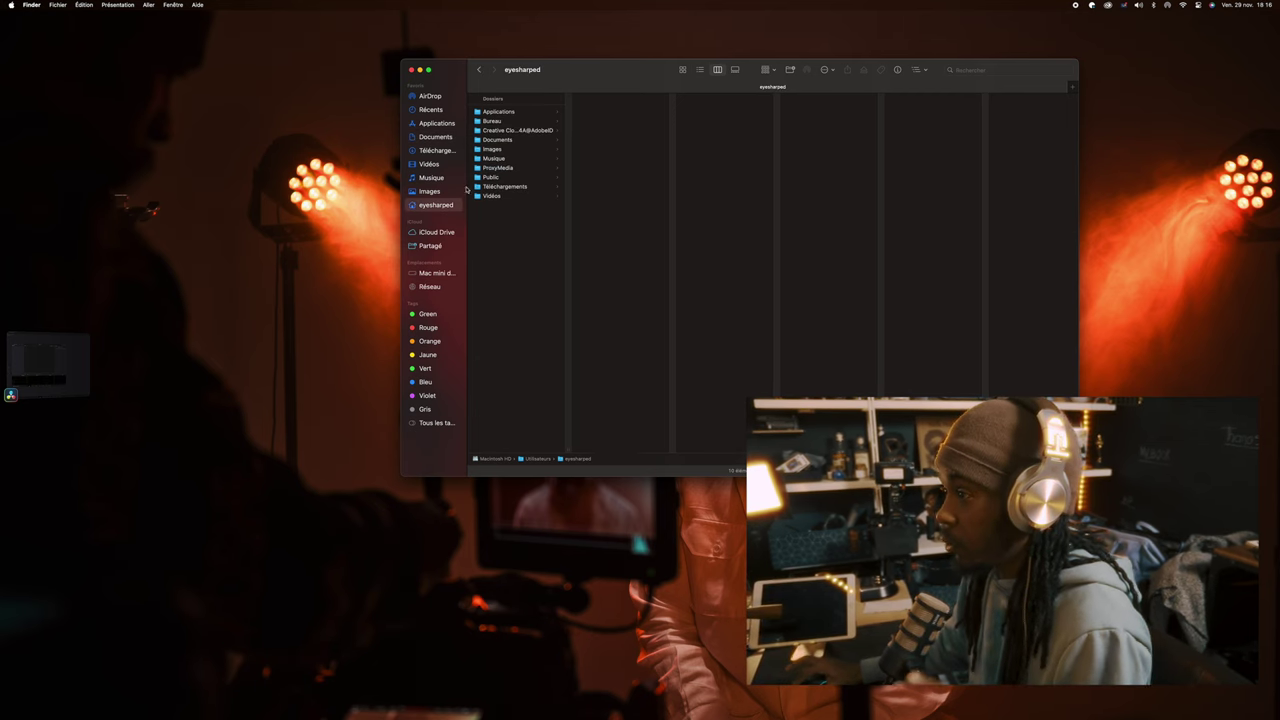
click(526, 121)
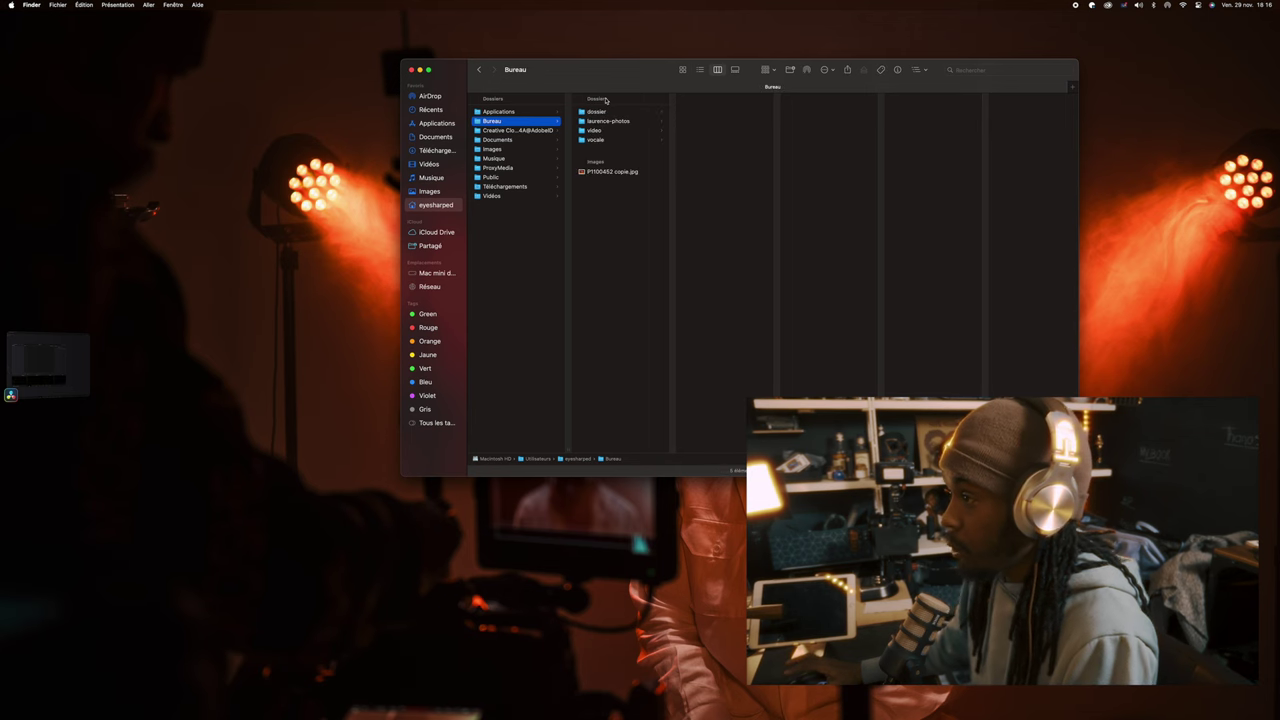
click(599, 130)
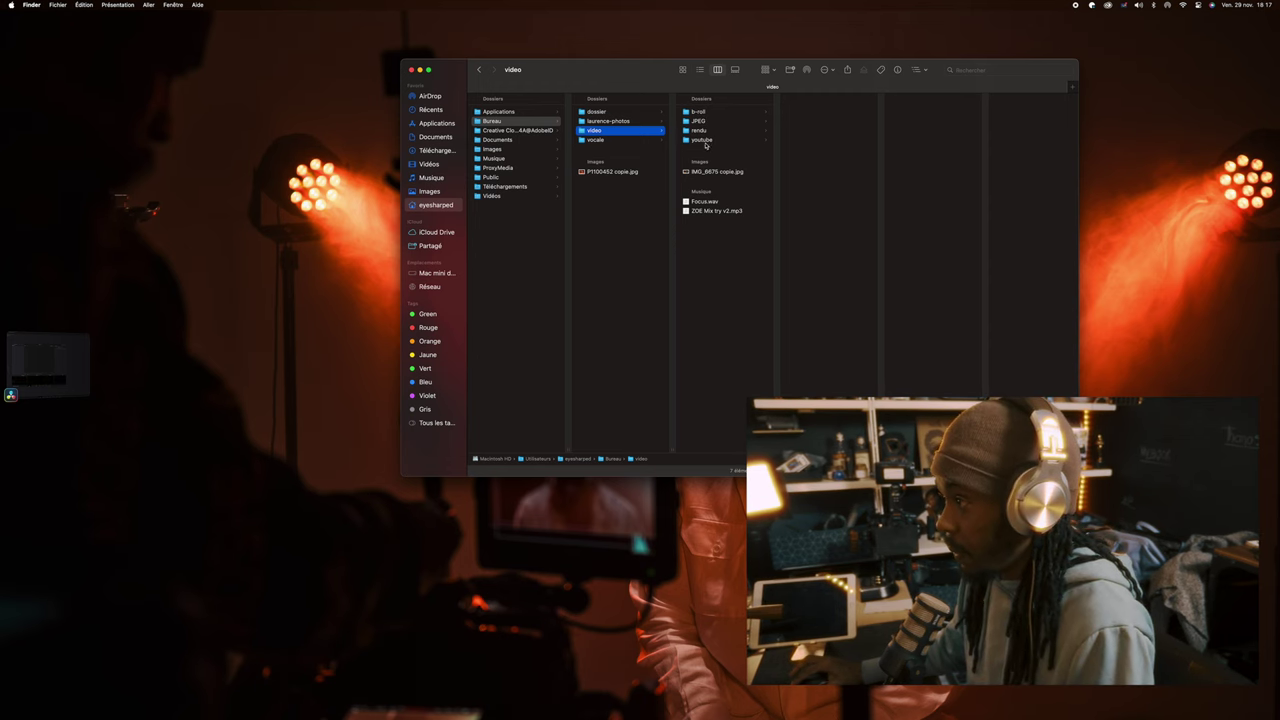
click(705, 140)
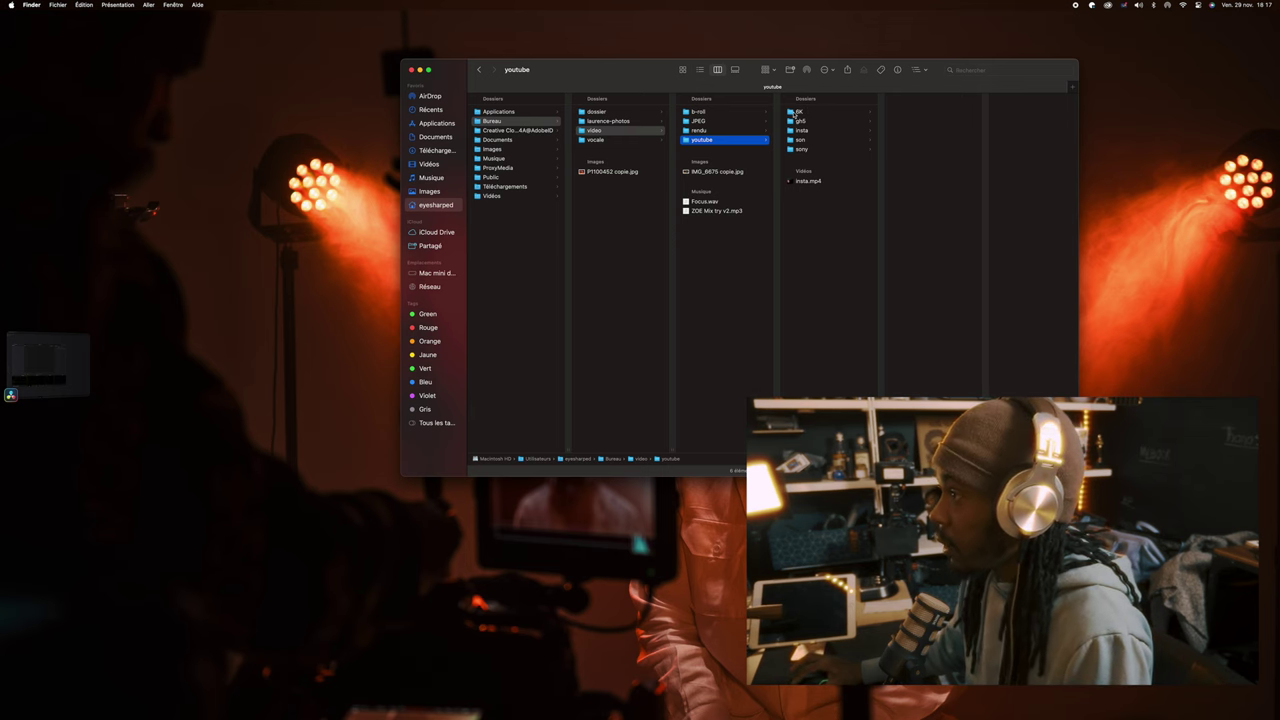
Check the 6K, gh5, insta, son and sony subfolders, ending on gh5
click(797, 111)
click(798, 121)
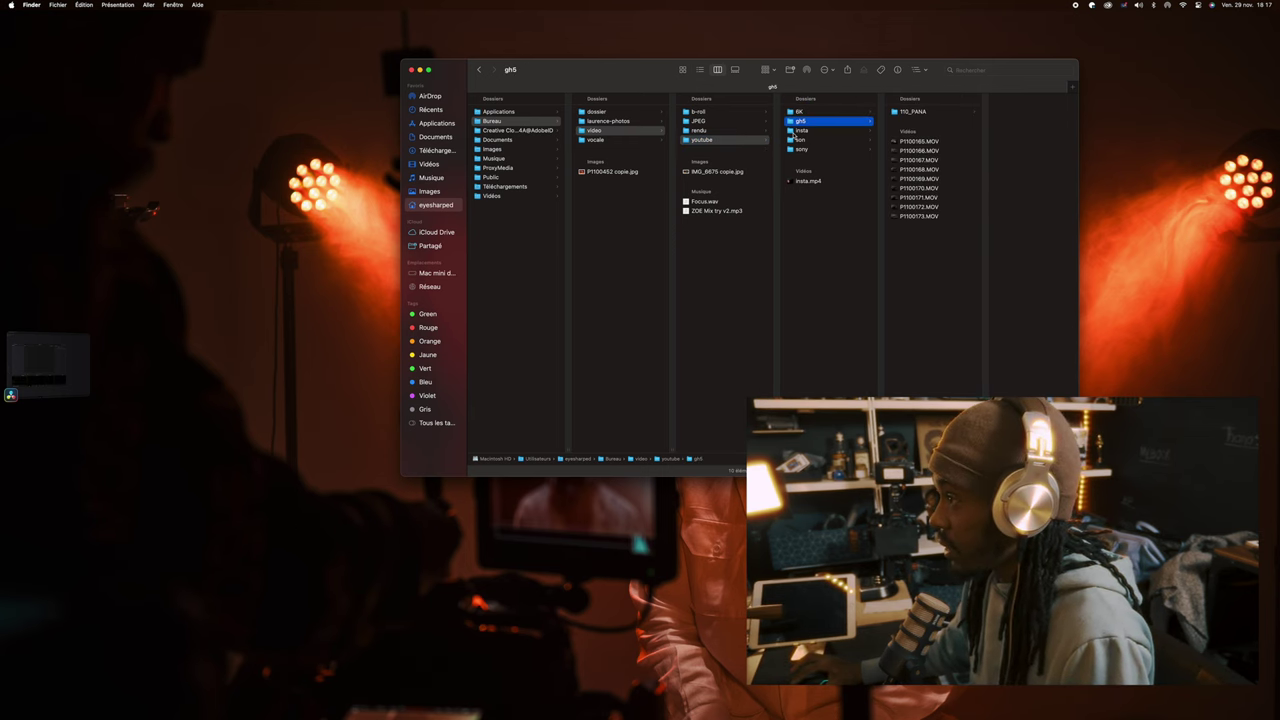
click(797, 131)
click(795, 140)
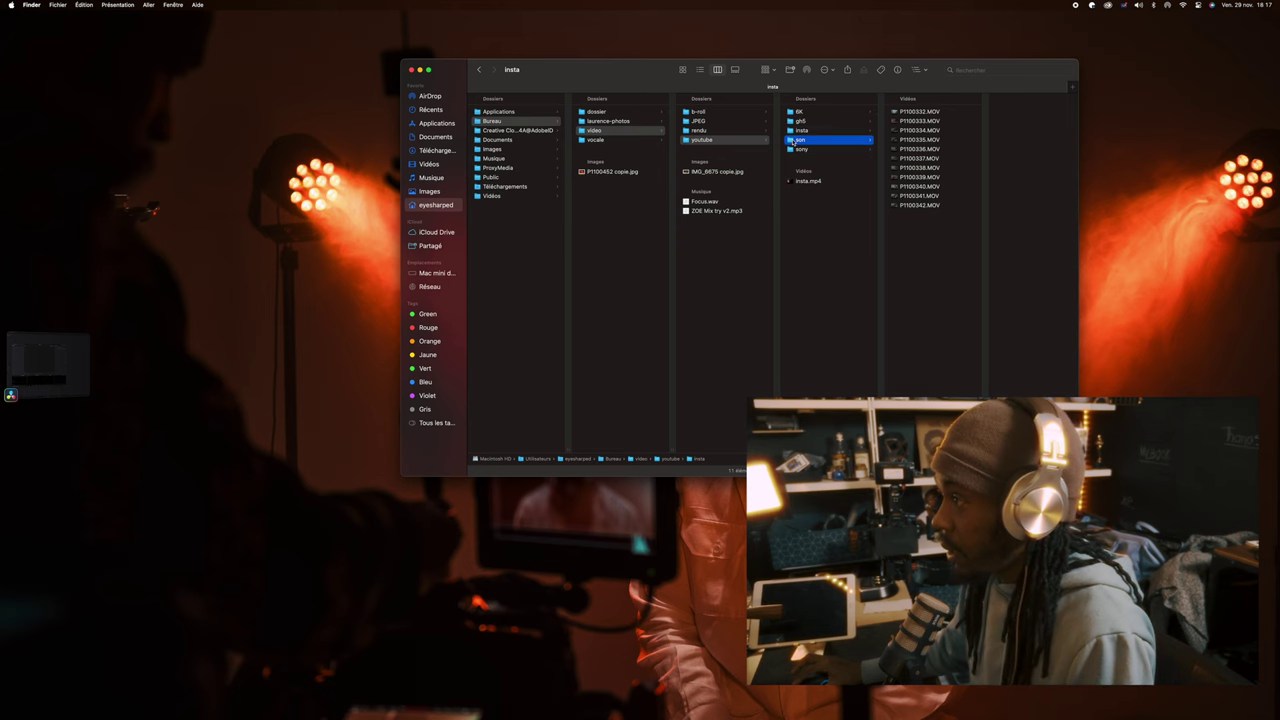
click(795, 150)
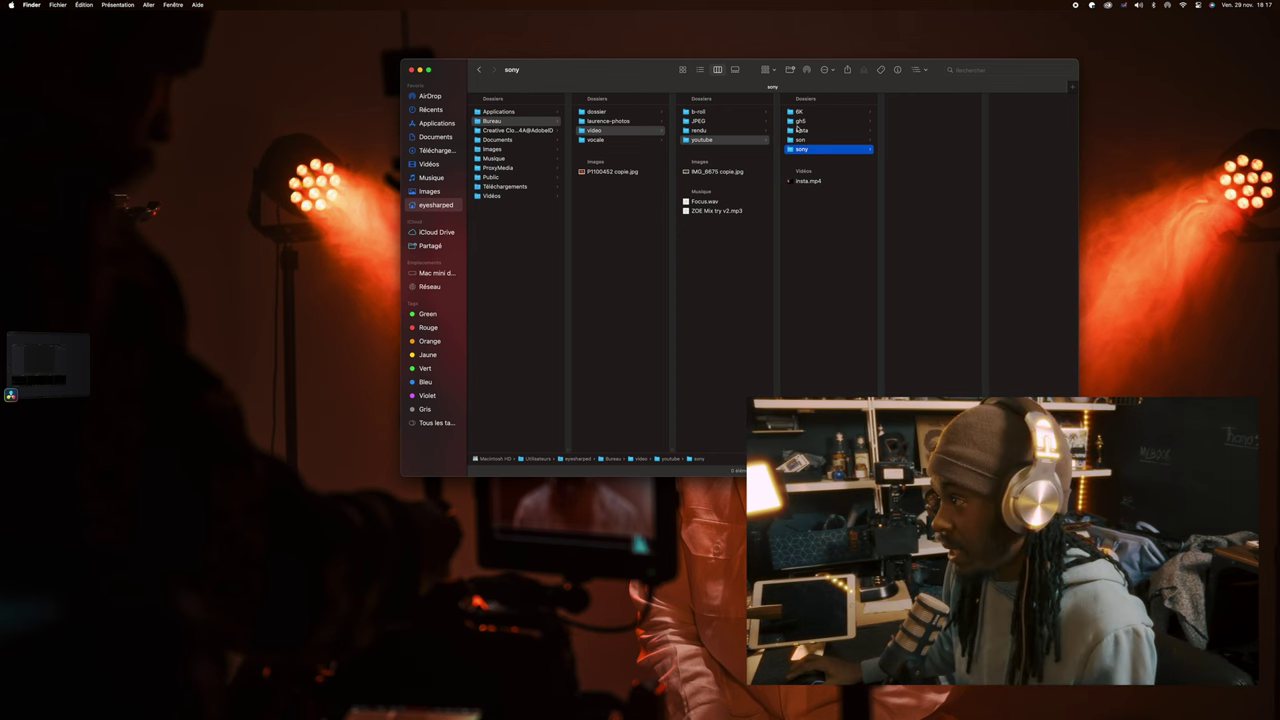
click(798, 121)
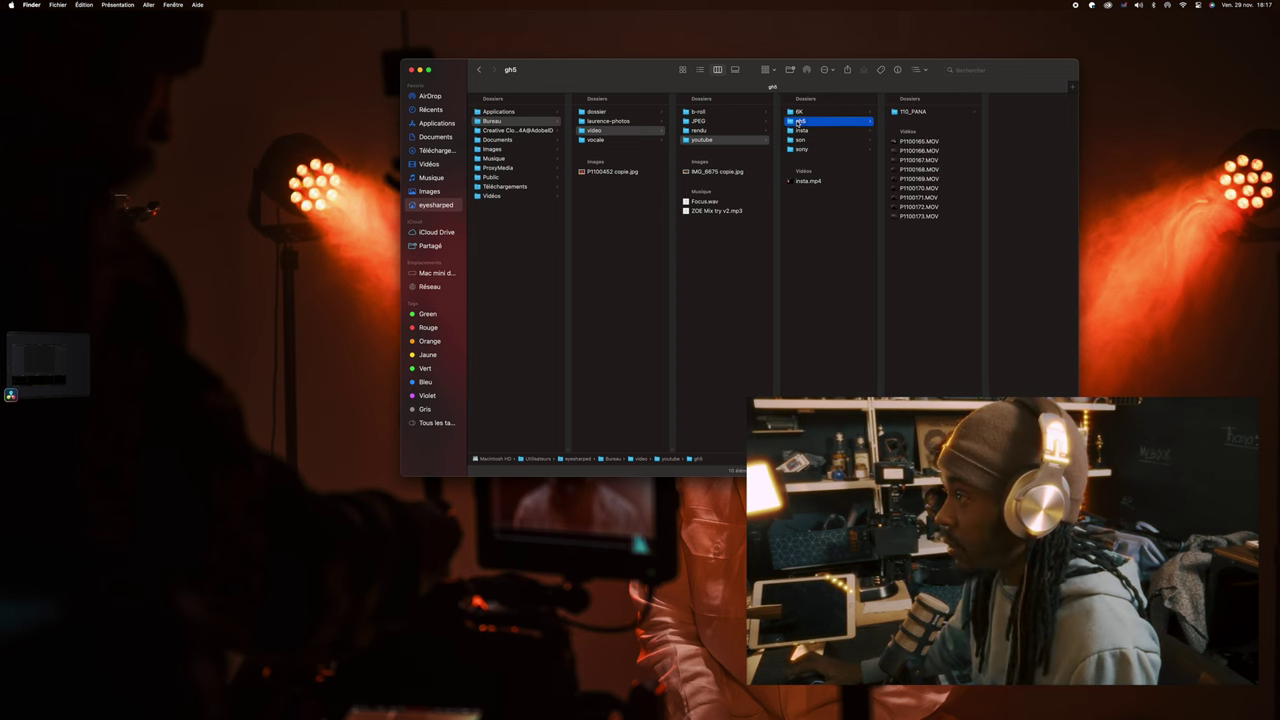
Look inside the 110_PANA folder, step back to gh5, and return to DaVinci Resolve
click(895, 112)
text(recette du bonheur)
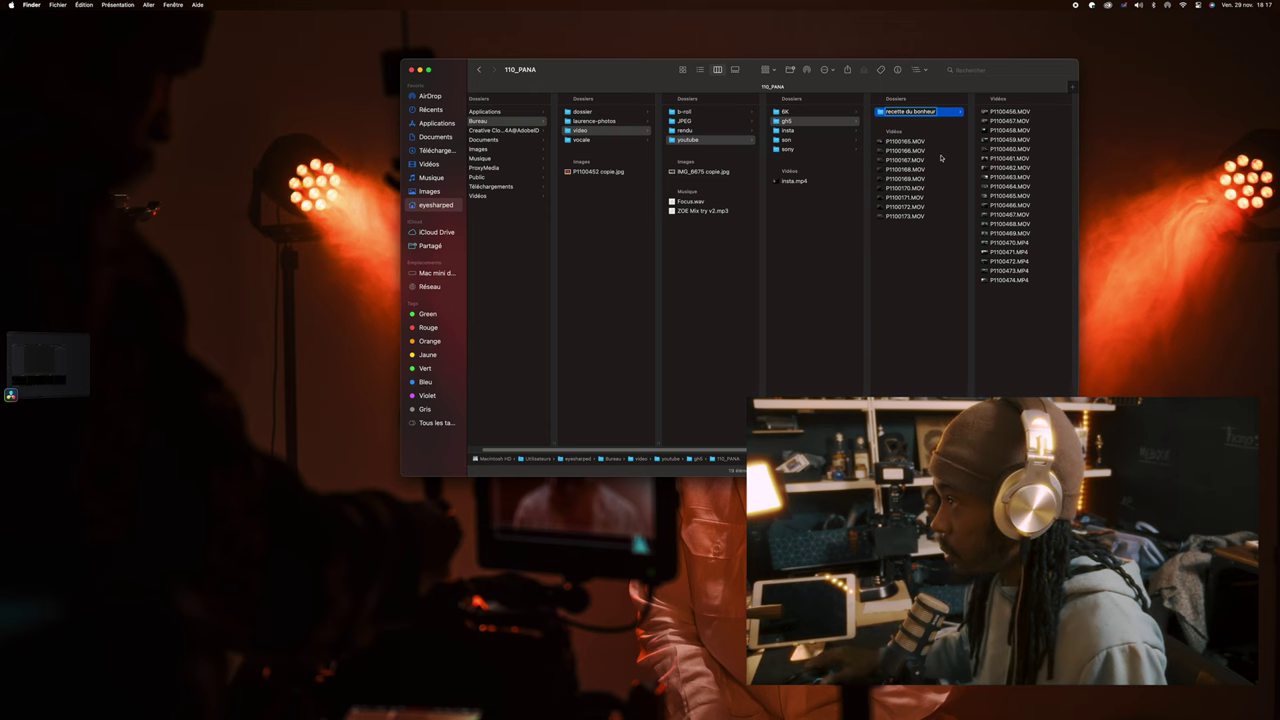
click(919, 234)
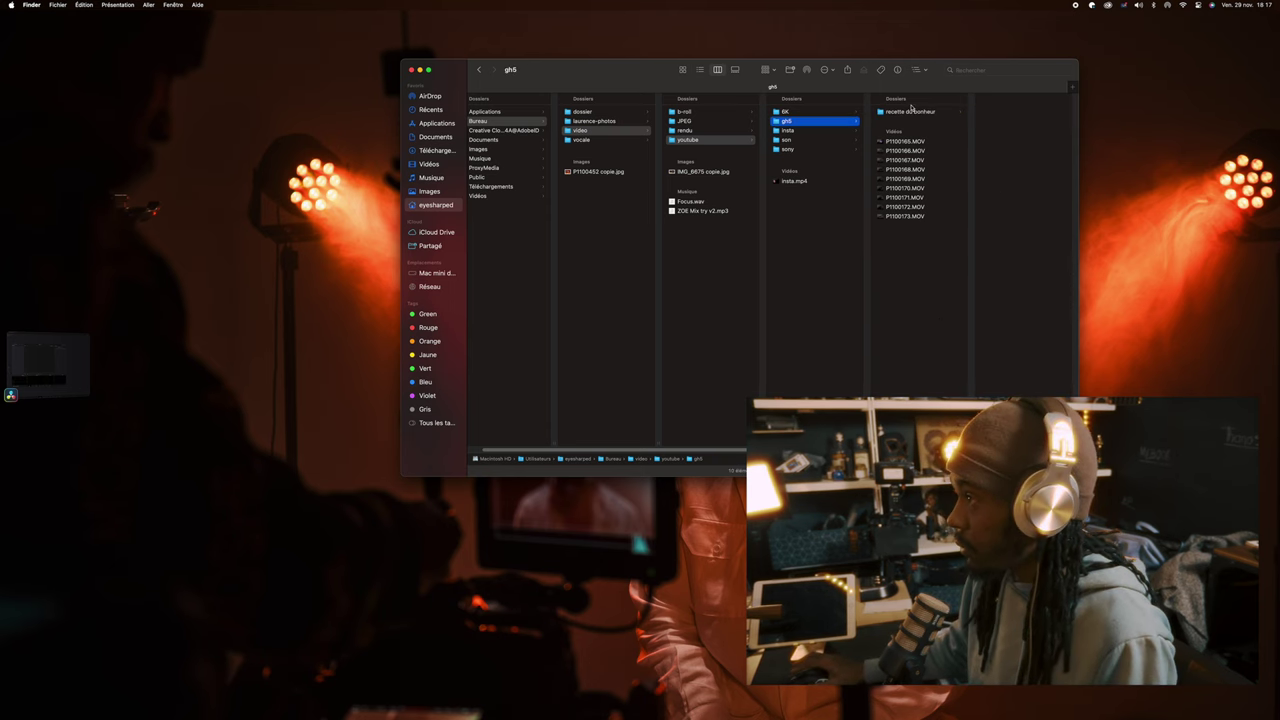
click(70, 342)
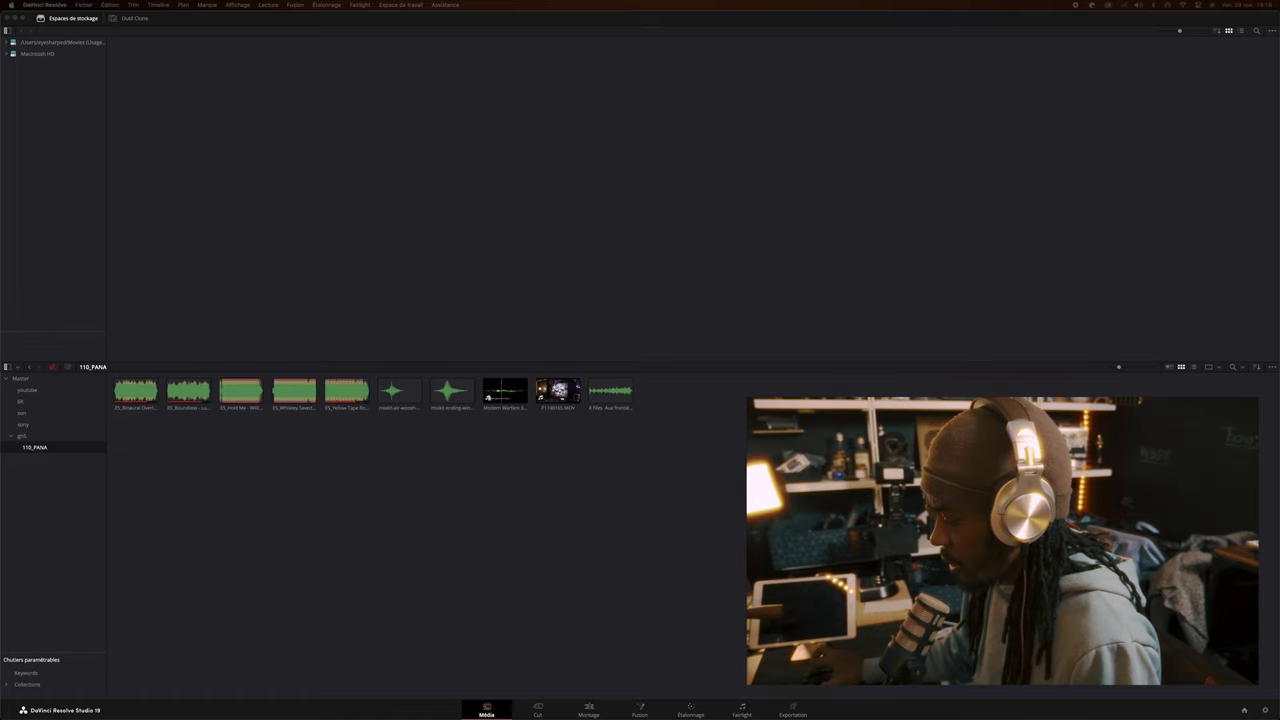
Bring up the Cmd+Shift+5 capture toolbar, glance at the desktop space, then return to Resolve
key(super+shift+5)
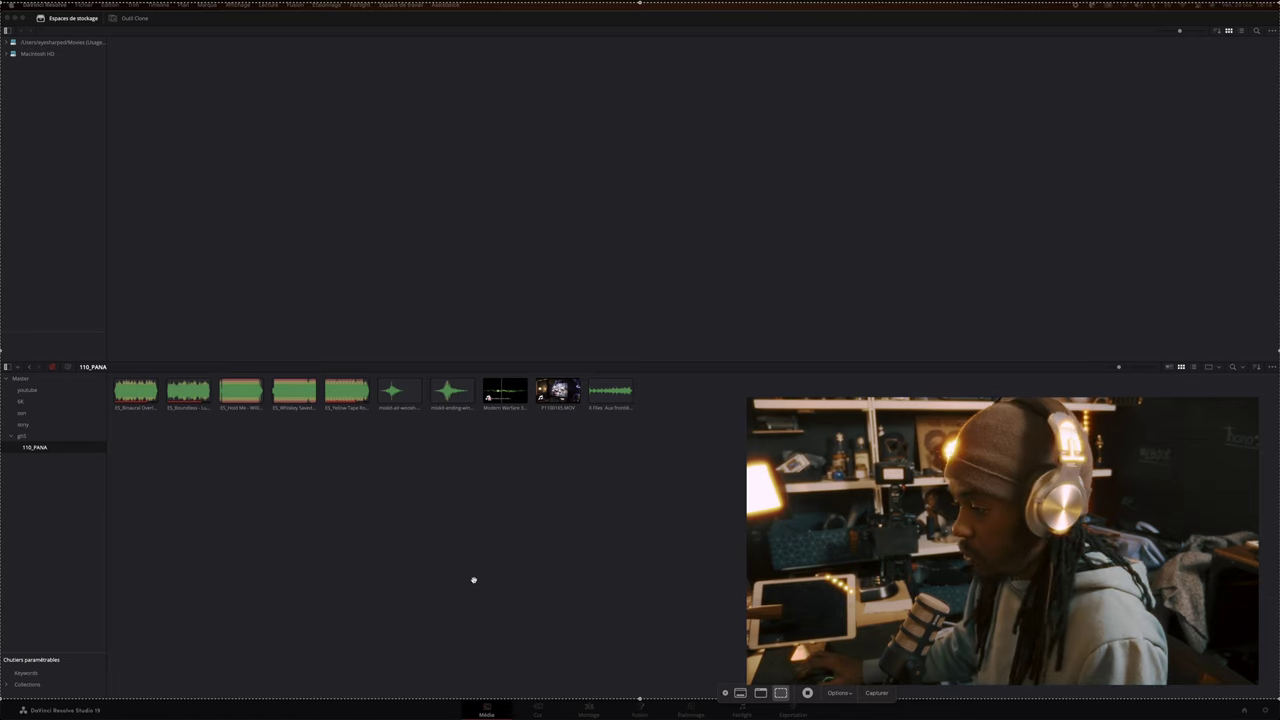
key(ctrl+Left)
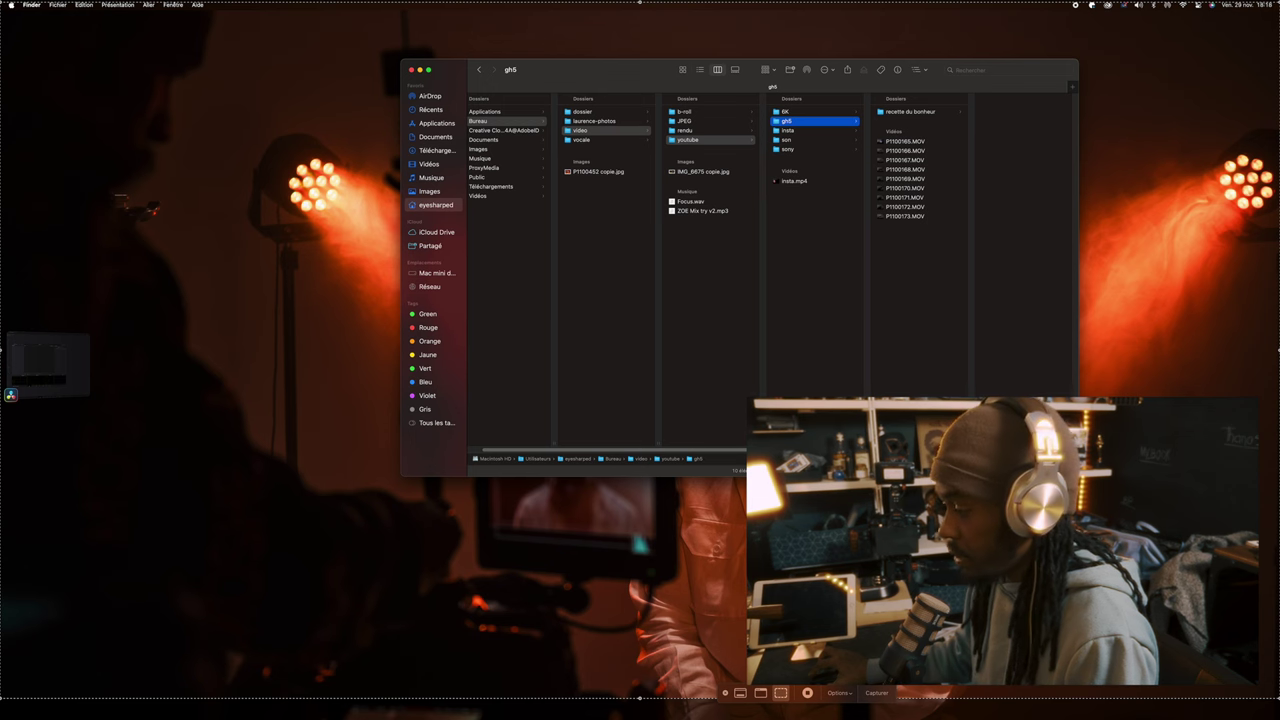
key(ctrl+Right)
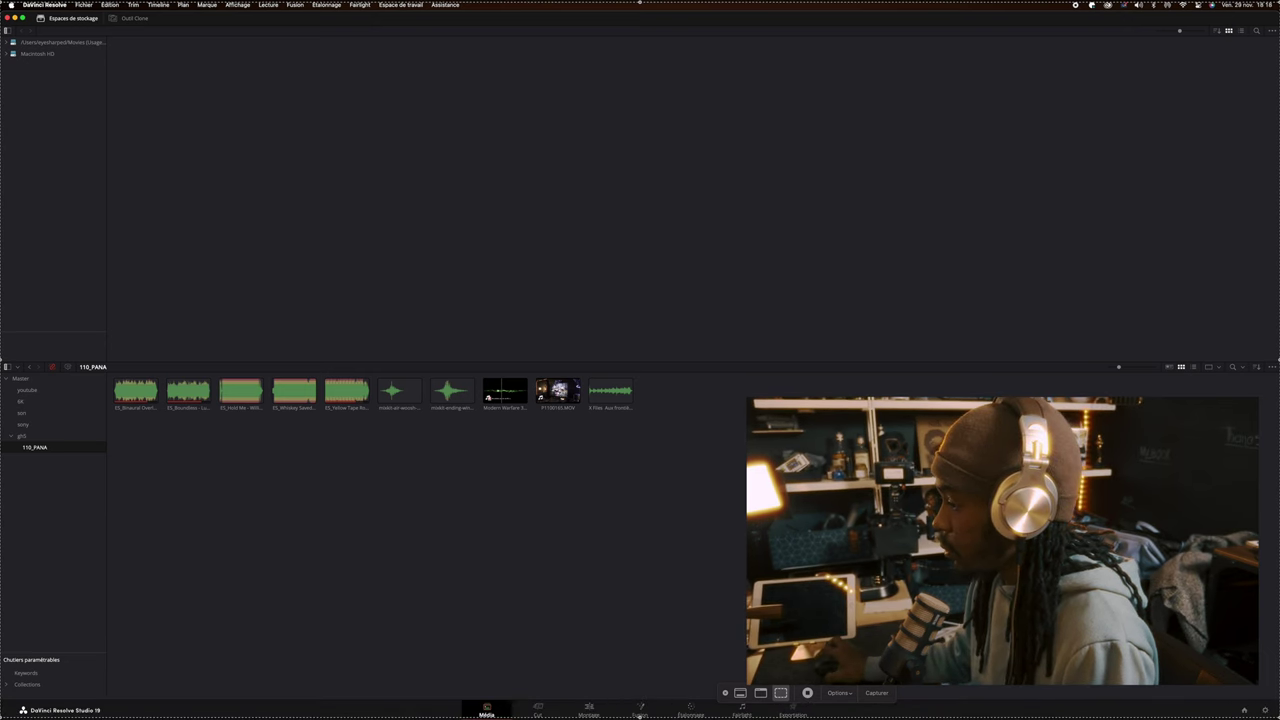
Close the screenshot toolbar and open the Project Manager with Shift+1
click(726, 693)
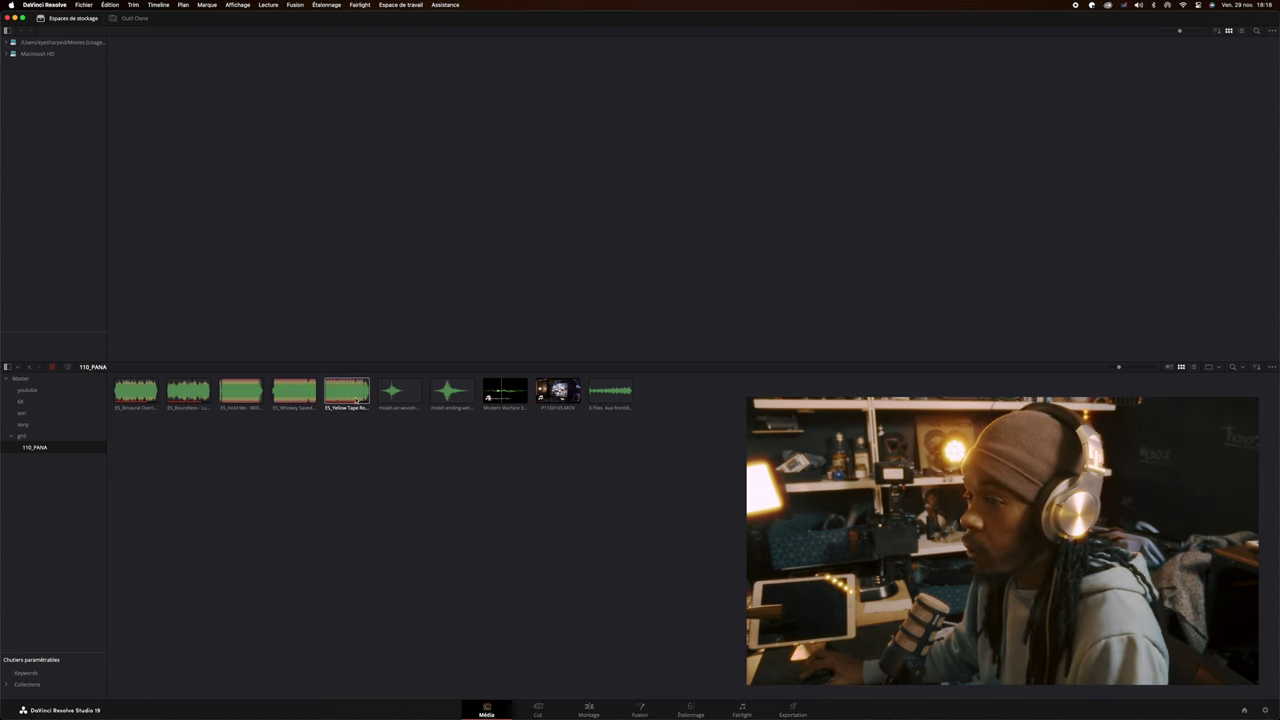
key(shift+1)
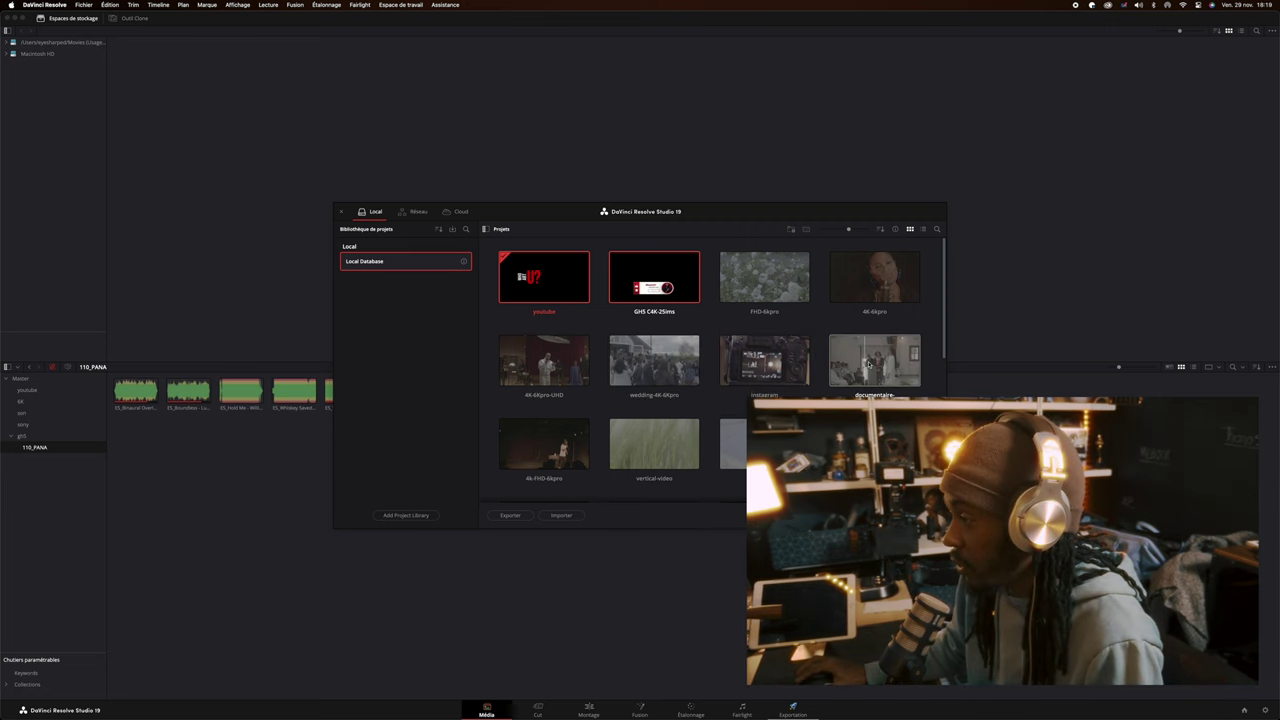
Scroll the Local Database project grid, then reopen the current project's Media page
scroll(871, 366, down, 1)
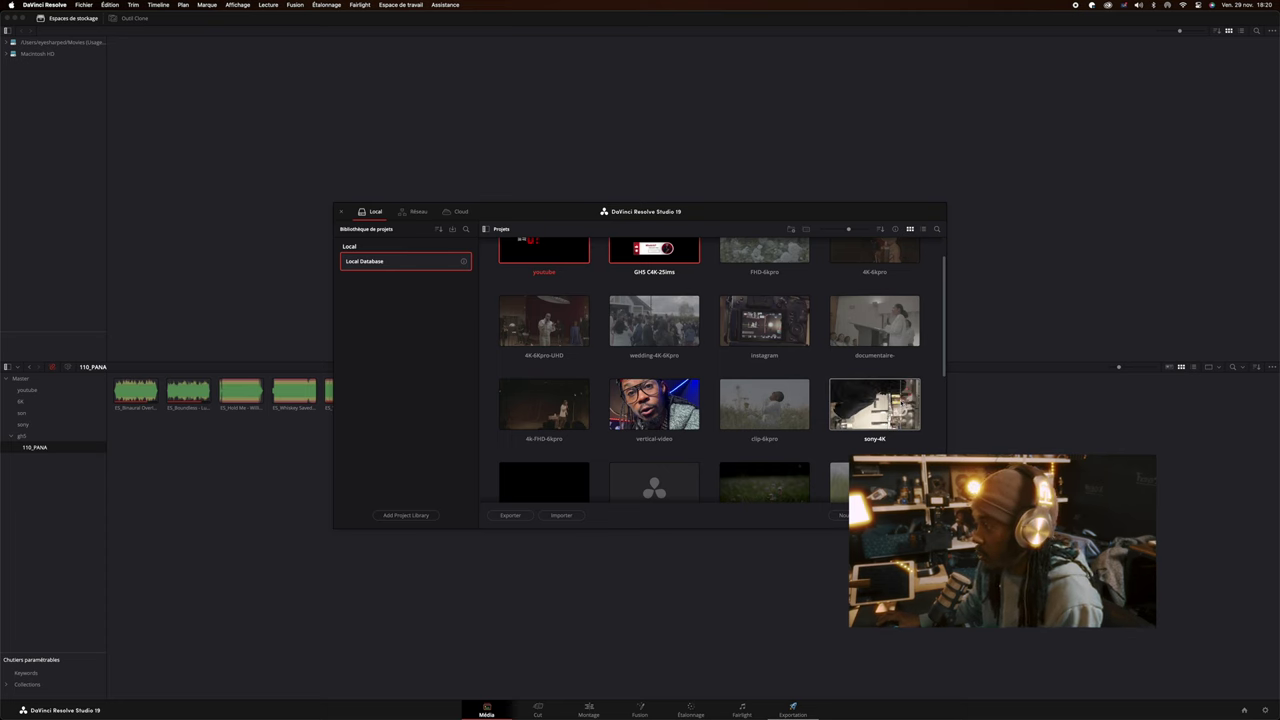
scroll(900, 402, down, 3)
scroll(900, 402, up, 3)
scroll(900, 402, up, 2)
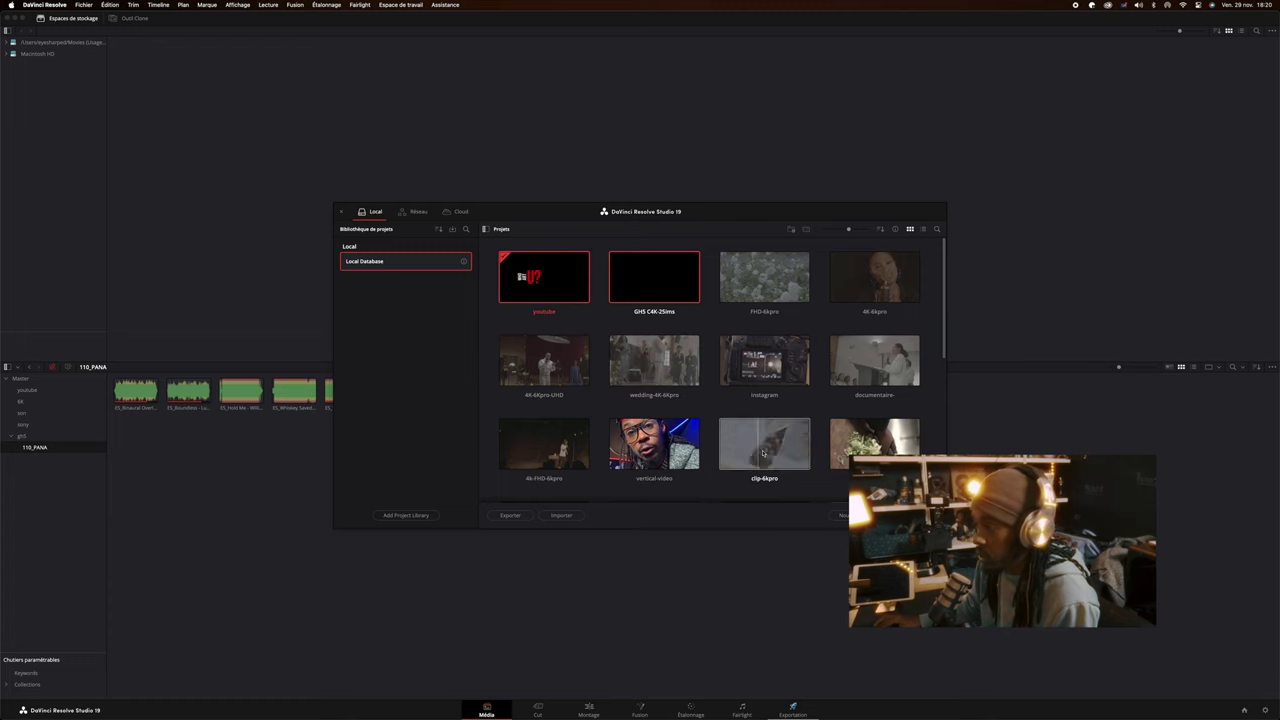
double_click(654, 276)
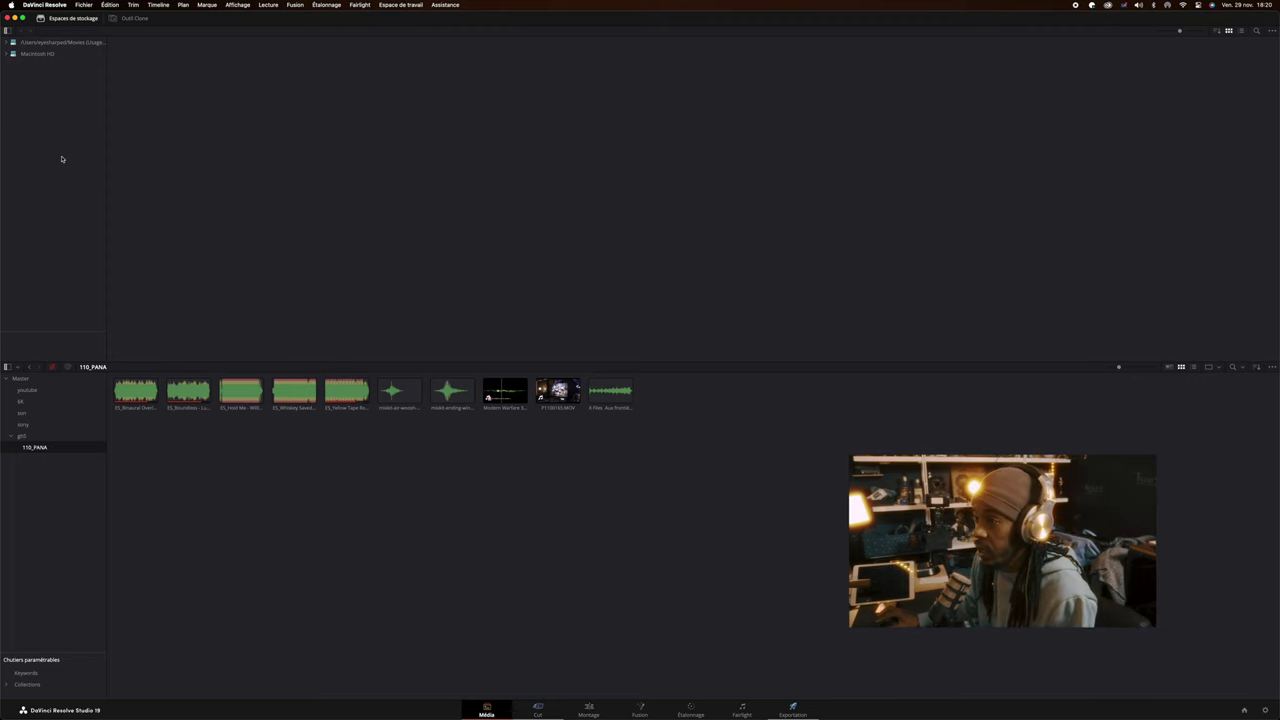
Browse Macintosh HD in media storage through Library, System and Users to the eyesharped folder
click(45, 55)
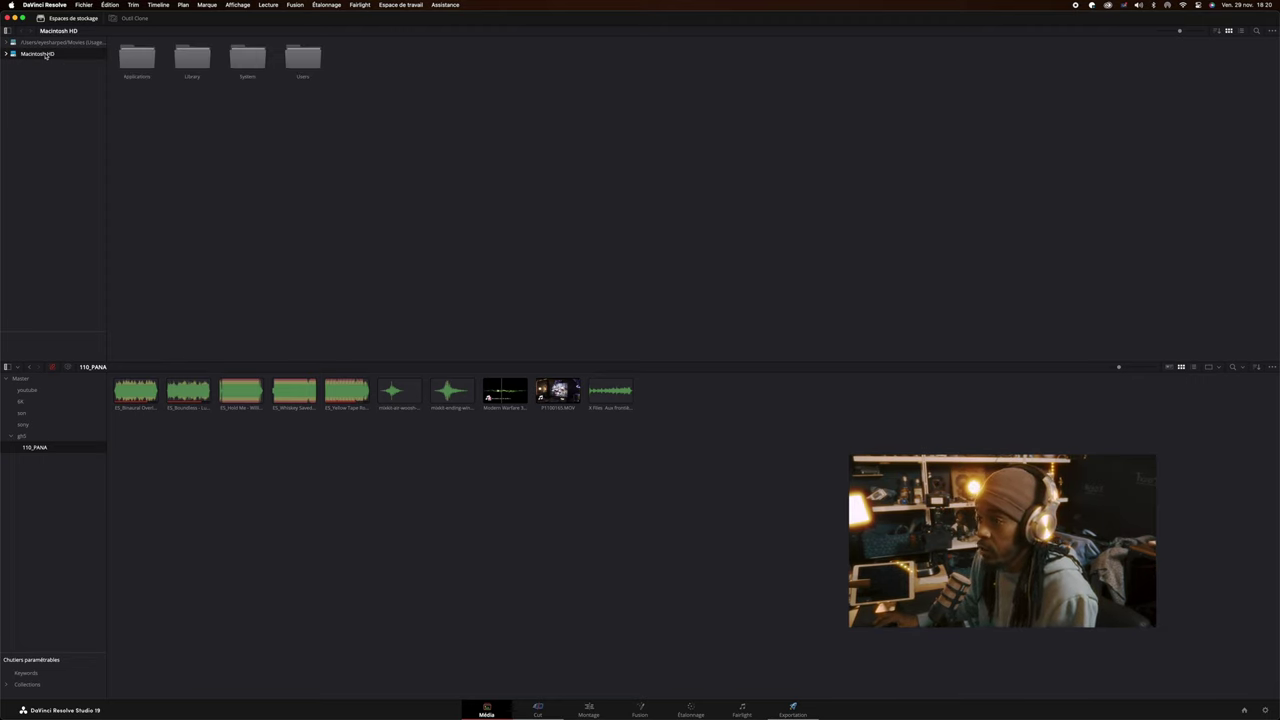
double_click(194, 62)
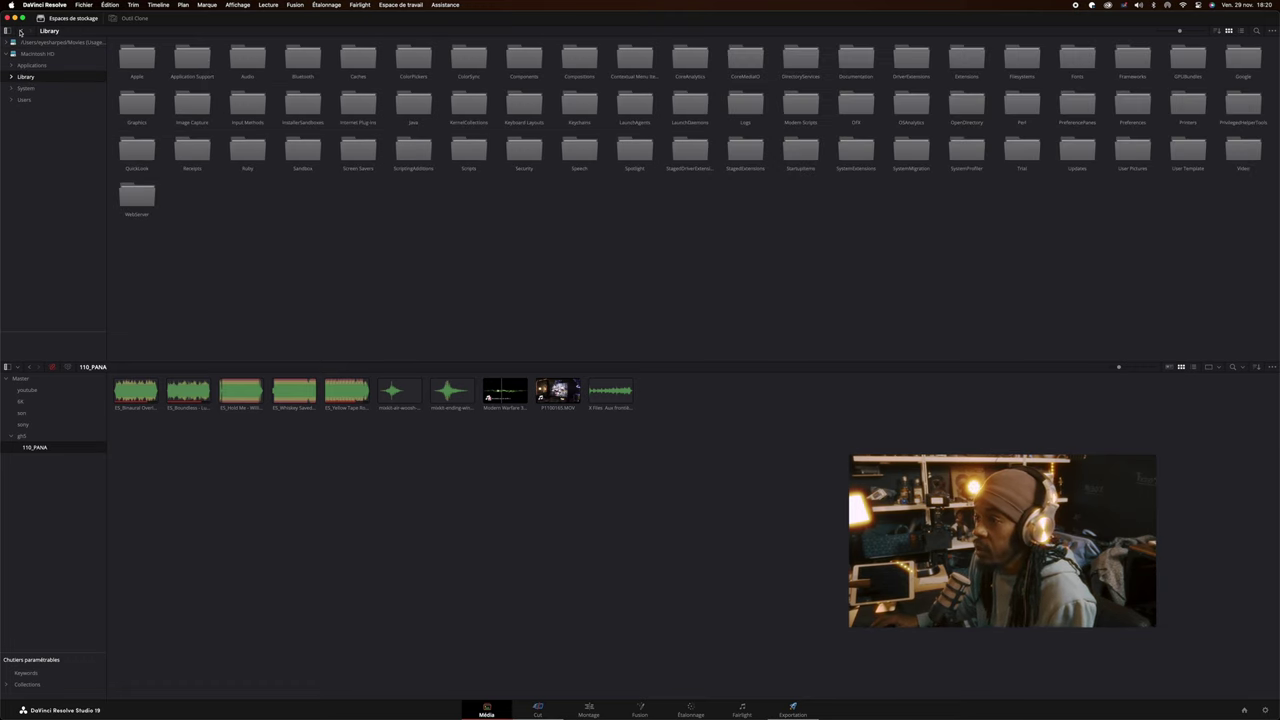
click(20, 32)
double_click(252, 62)
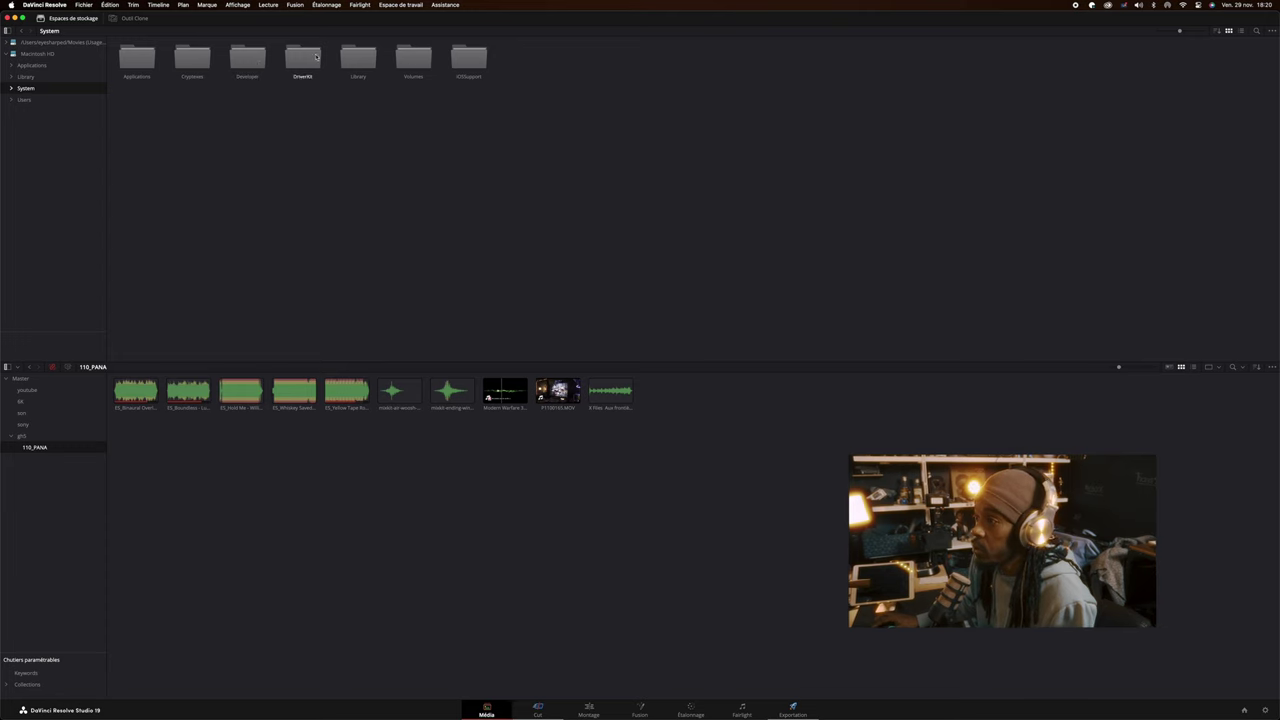
click(24, 100)
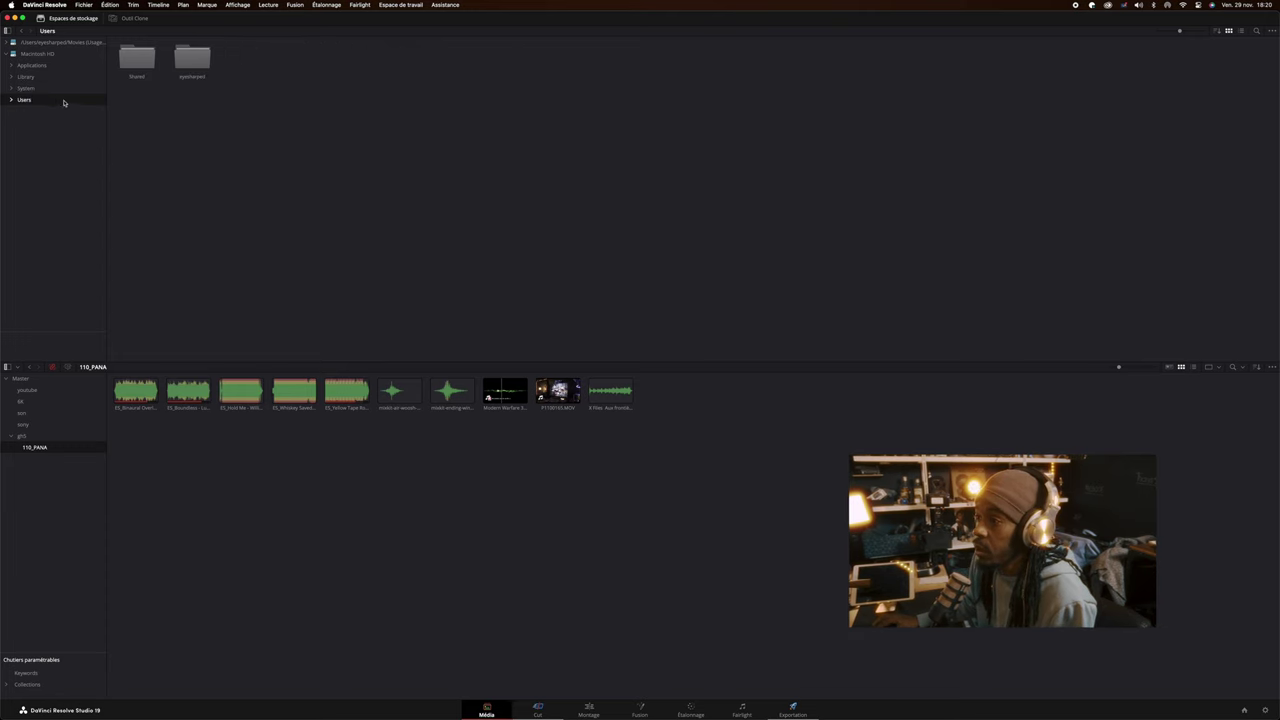
double_click(194, 73)
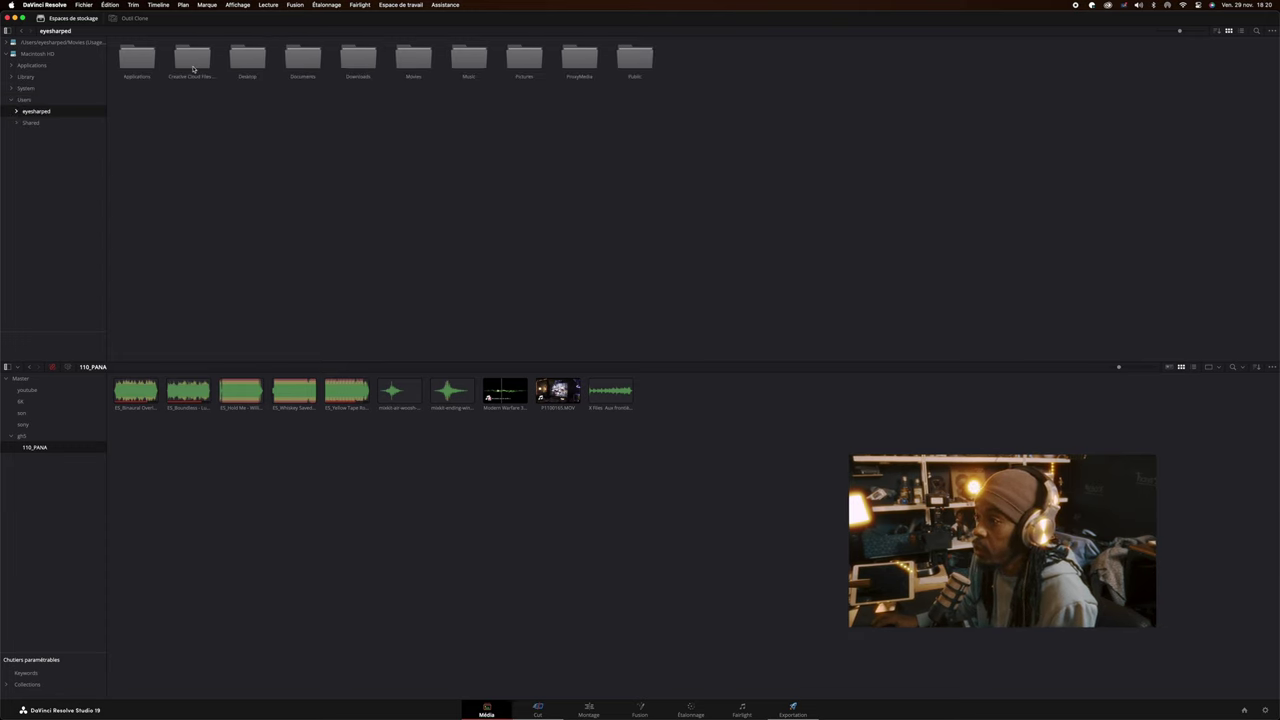
Open Desktop > video > youtube > gh5 > recette du bonheur in the storage browser
double_click(264, 62)
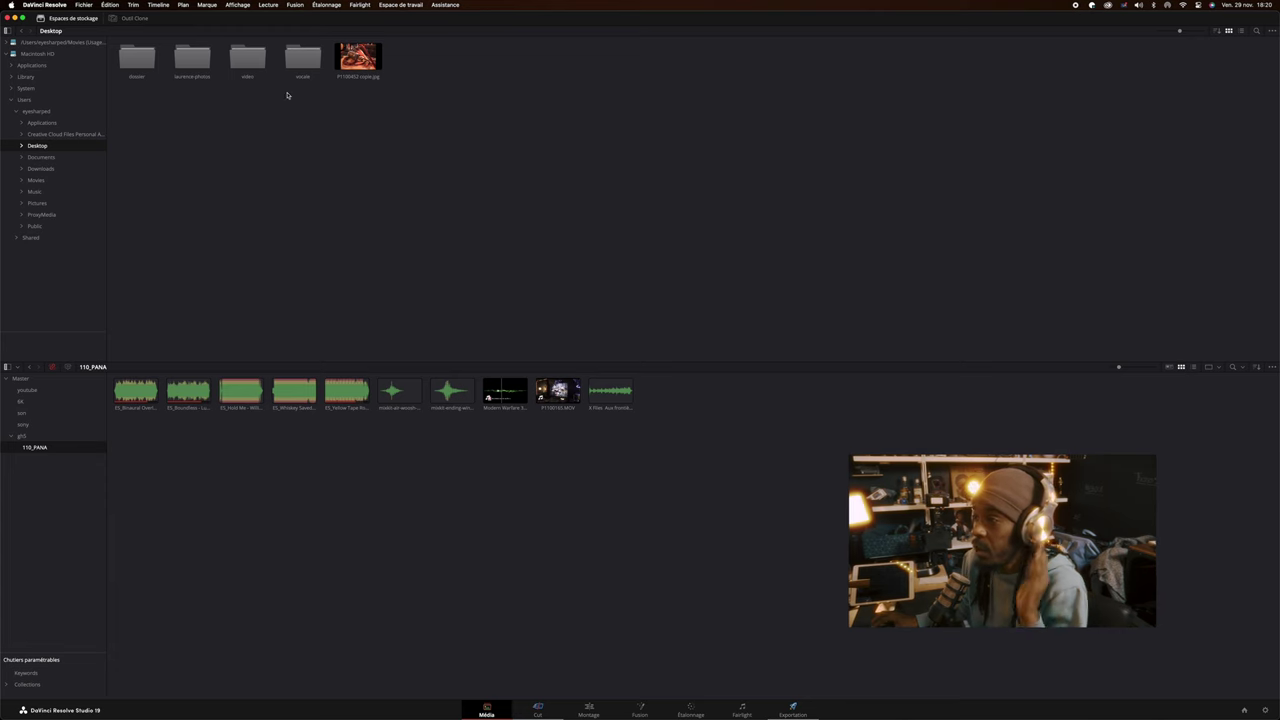
double_click(253, 59)
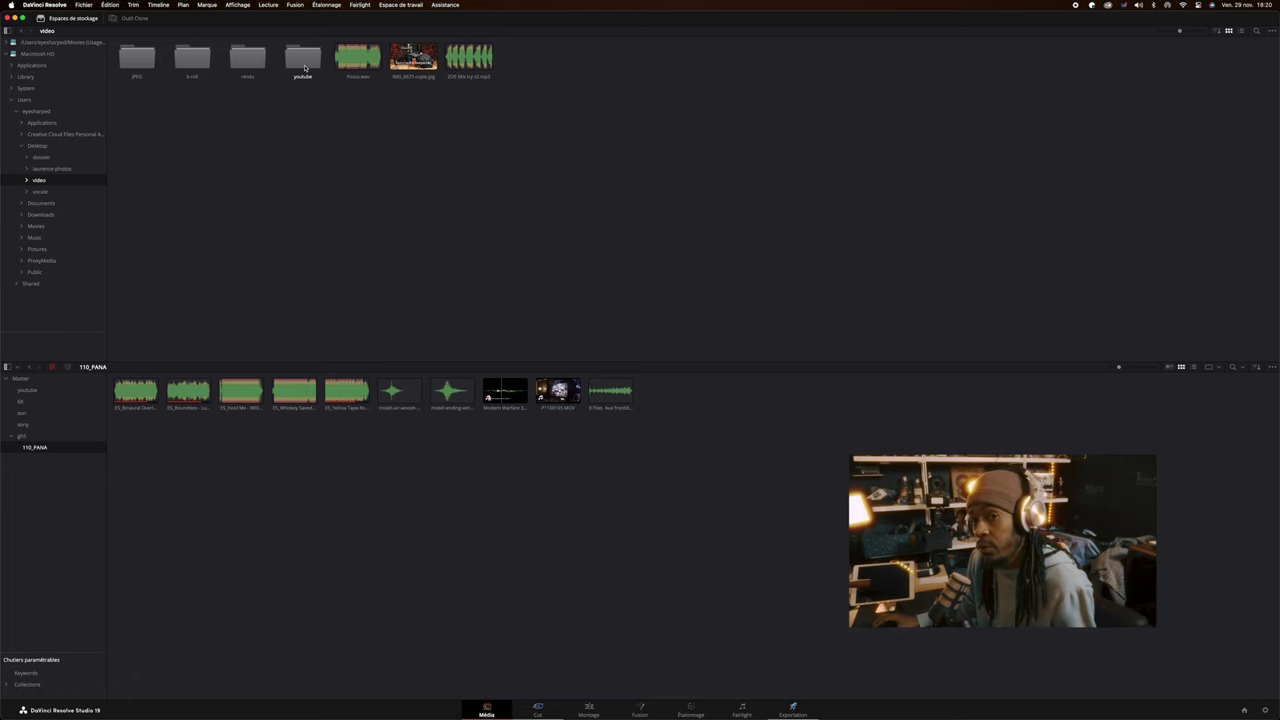
double_click(303, 60)
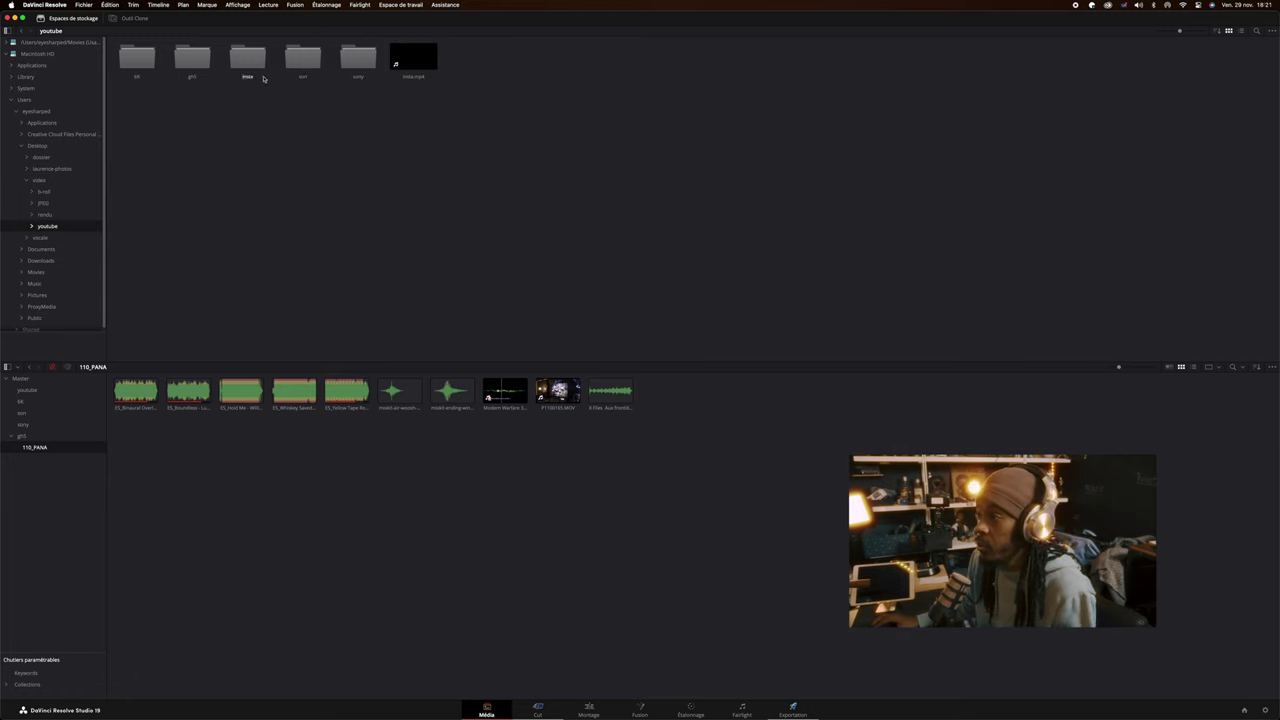
double_click(183, 61)
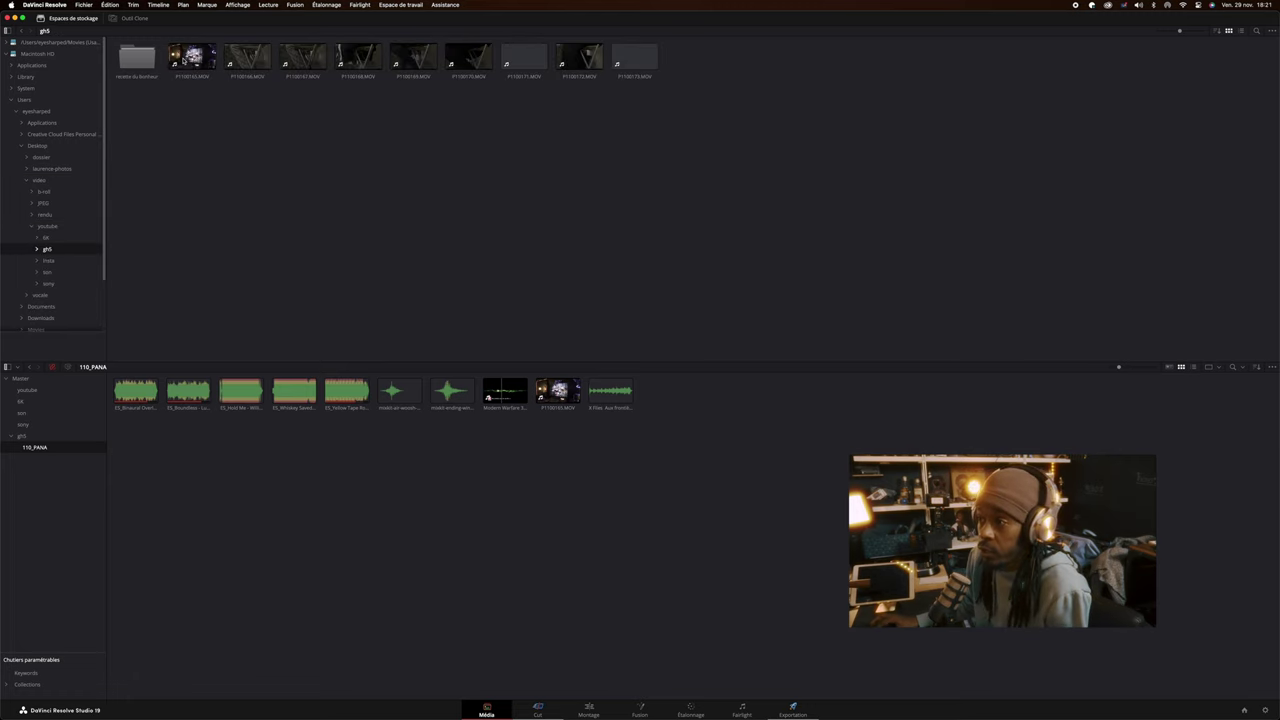
double_click(139, 60)
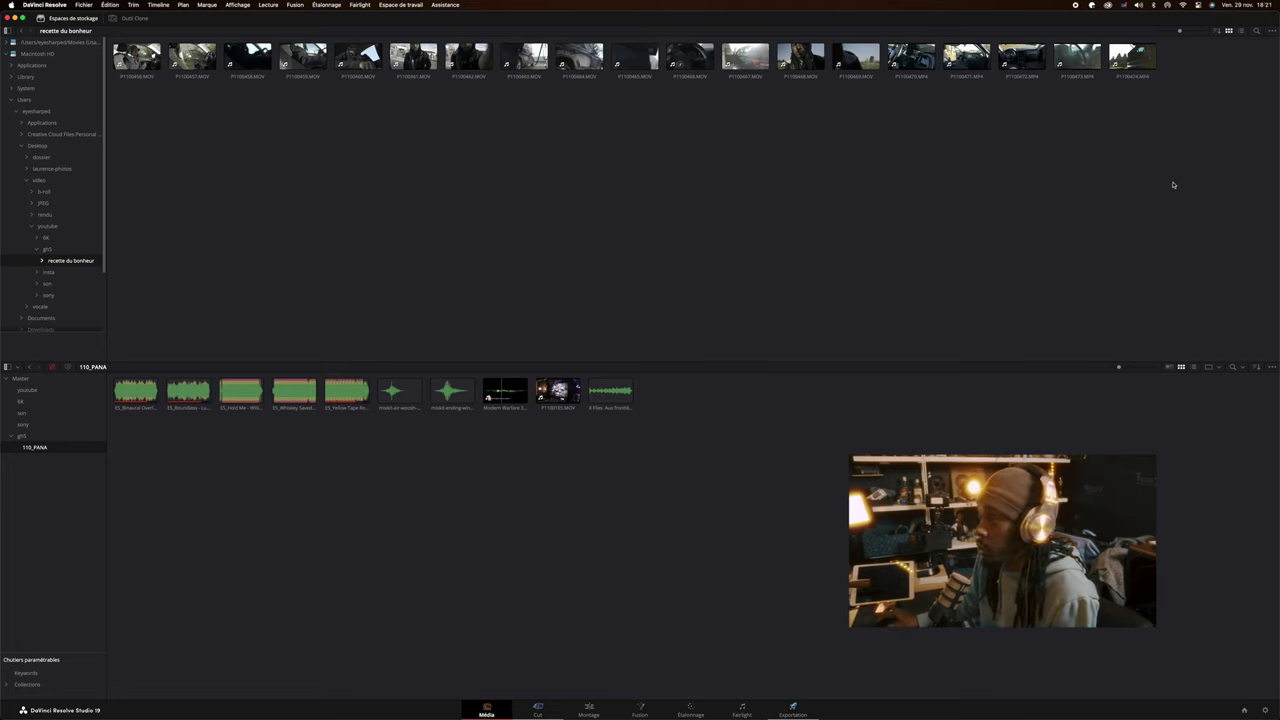
Select all recette du bonheur clips, add them to the media pool, and check the Master and gh5 bins
drag(1173, 184, 115, 55)
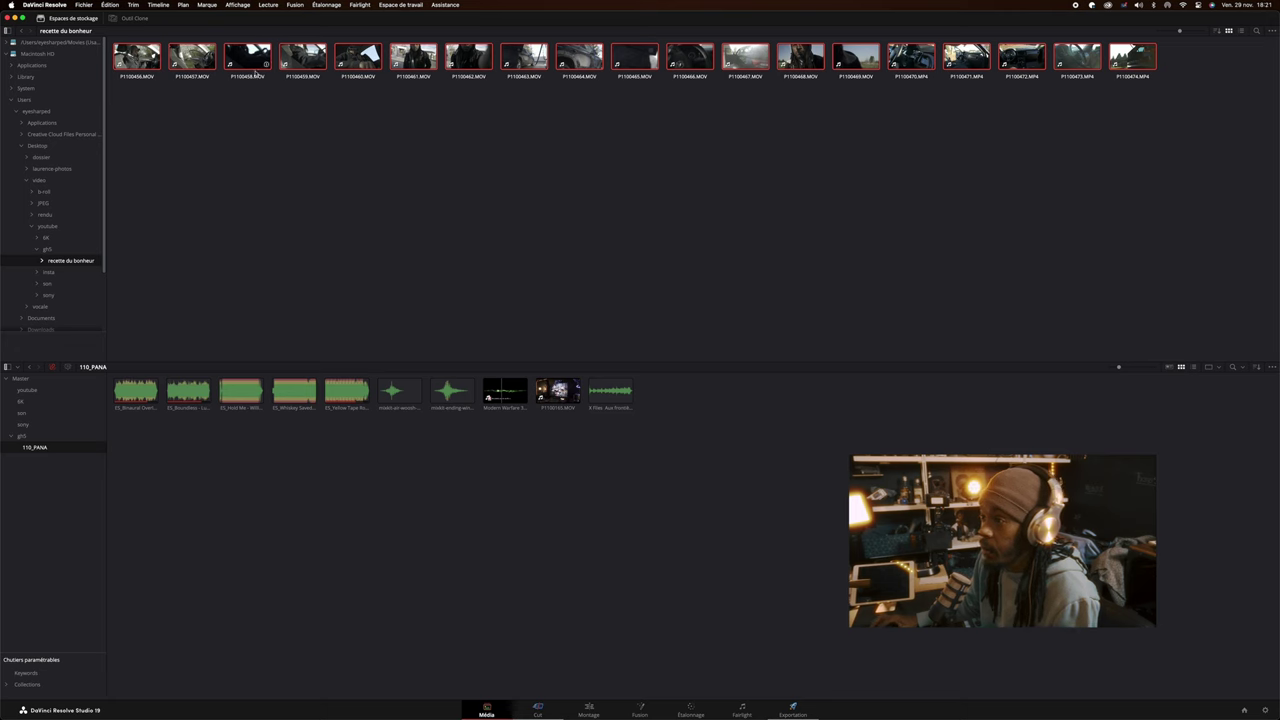
mouse_move(140, 58)
mouse_down()
mouse_move(220, 500)
mouse_move(150, 457)
mouse_move(216, 487)
mouse_up()
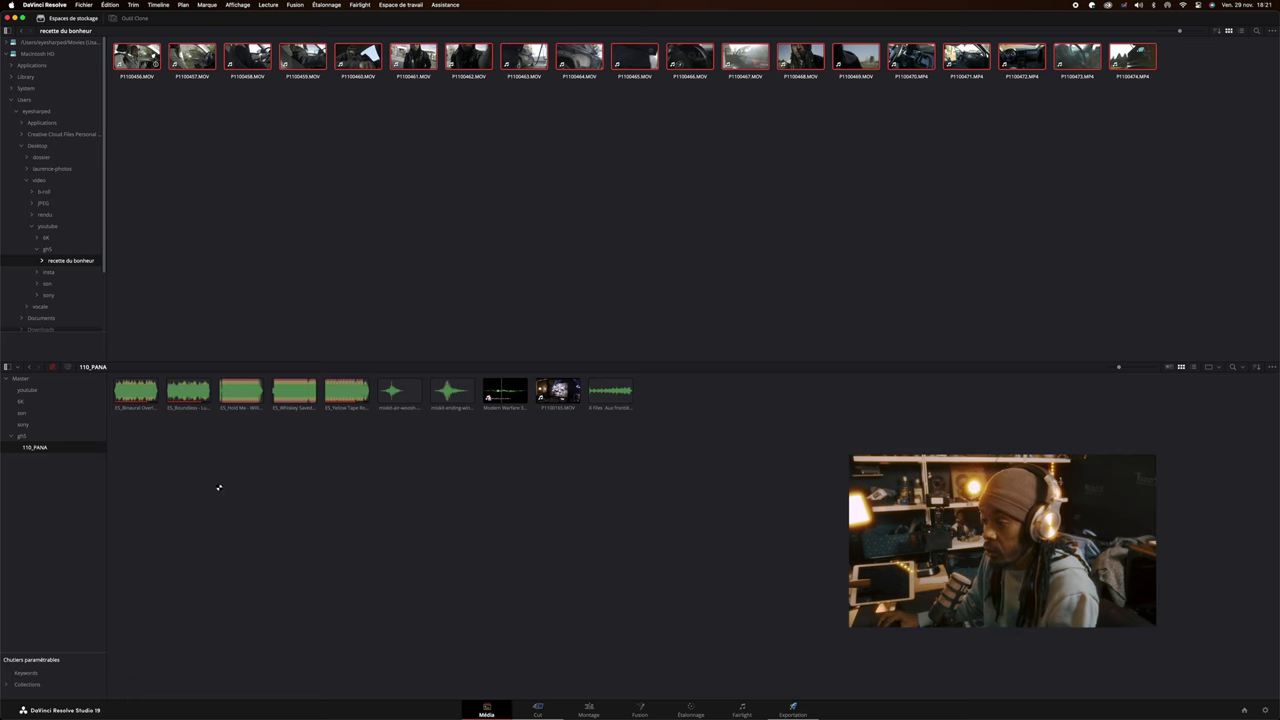
click(20, 379)
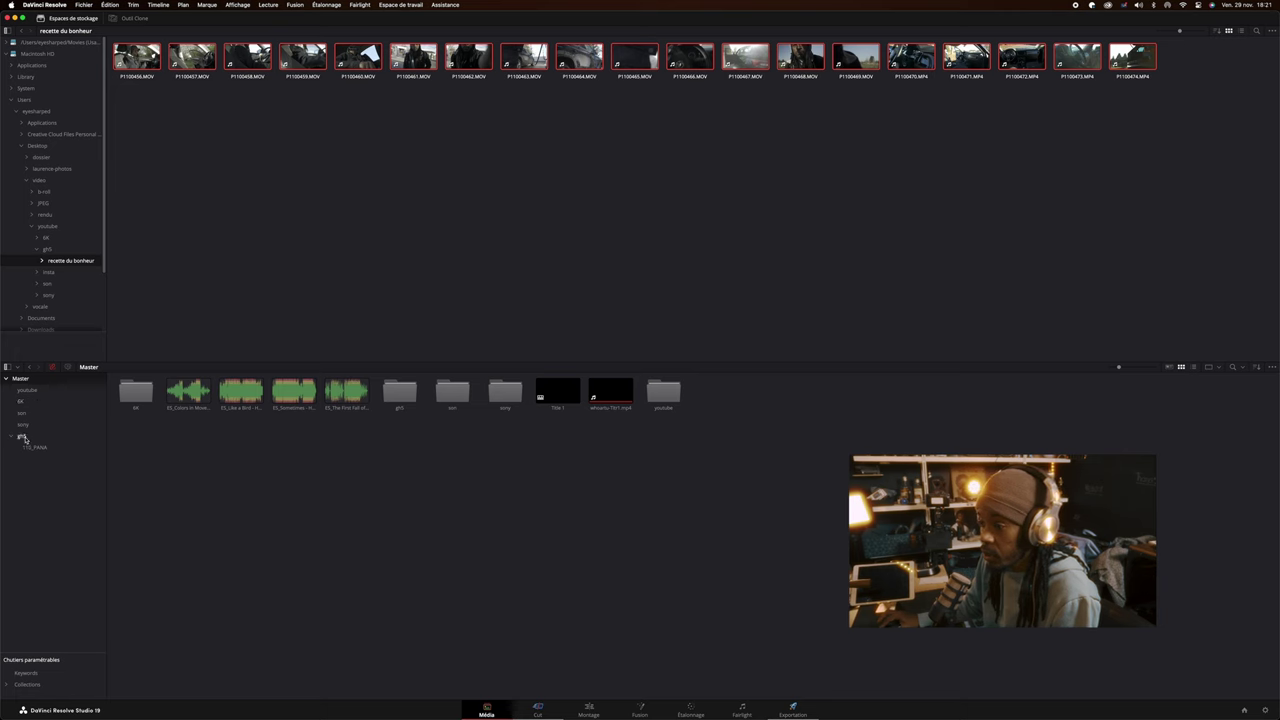
click(22, 437)
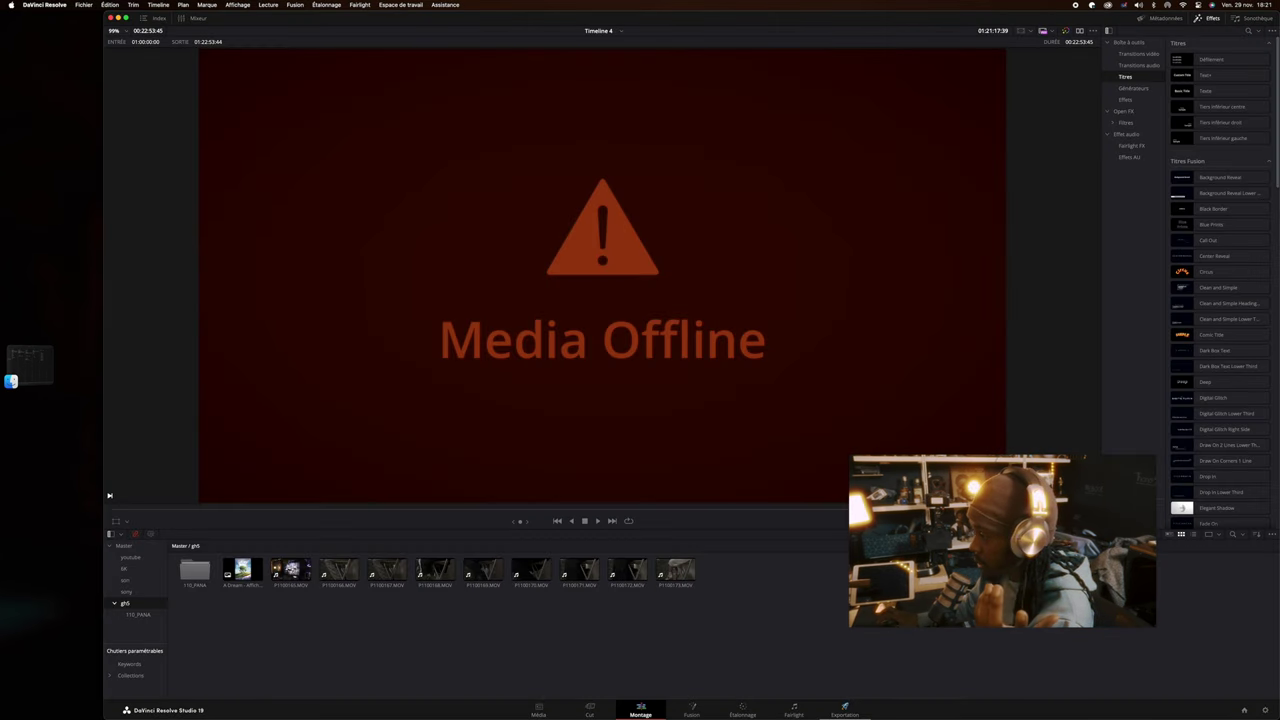
Make Resolve full-screen and set Espace de travail > Affichage principal to a full-screen timeline
click(126, 18)
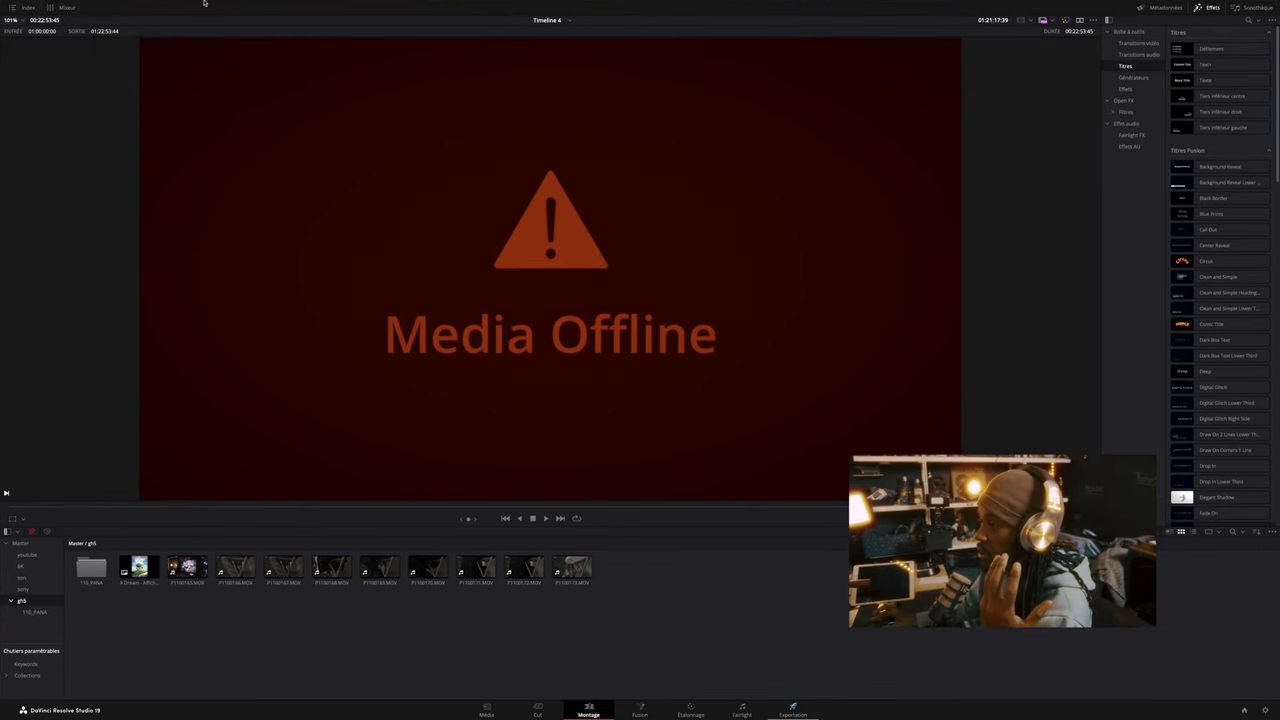
mouse_move(219, 4)
click(401, 5)
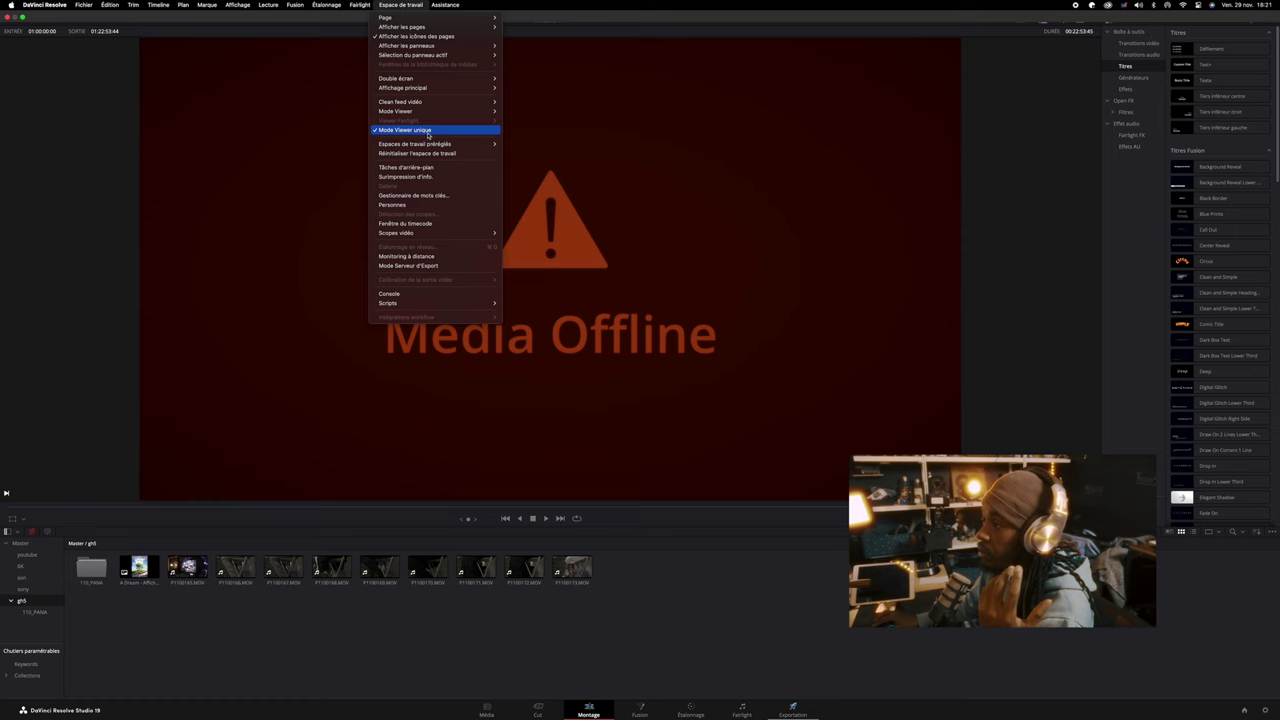
mouse_move(434, 80)
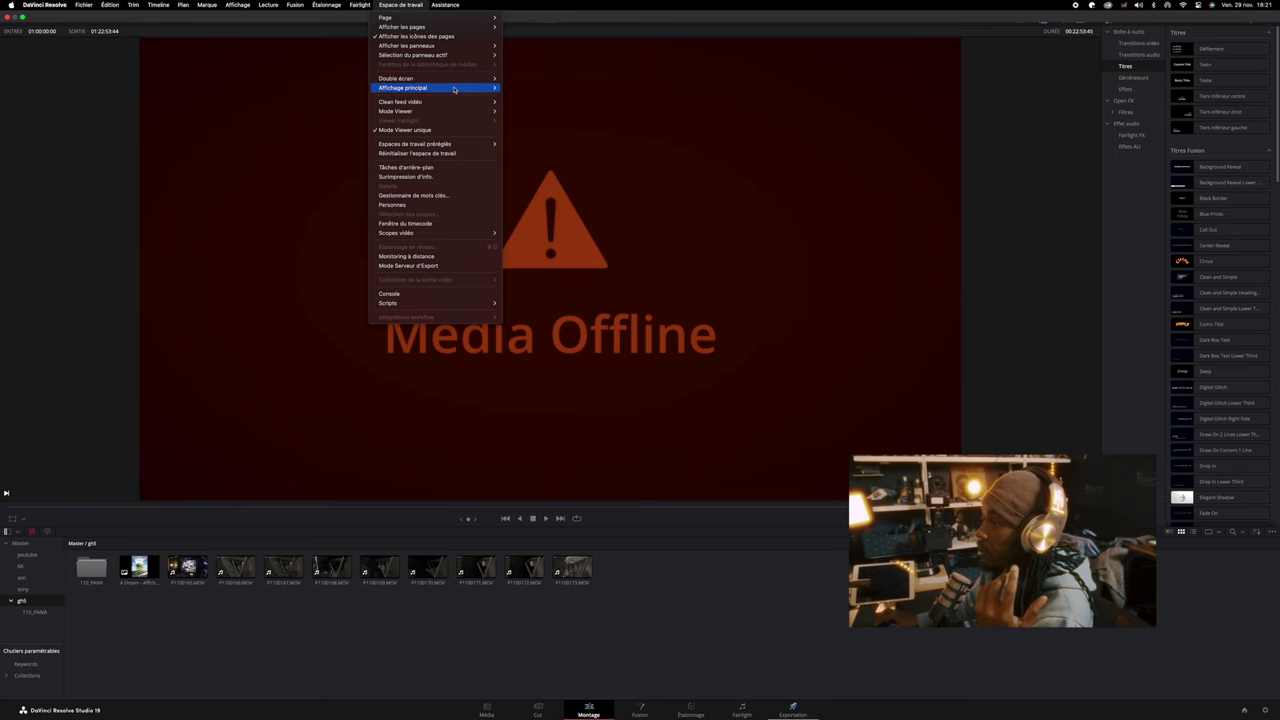
click(520, 89)
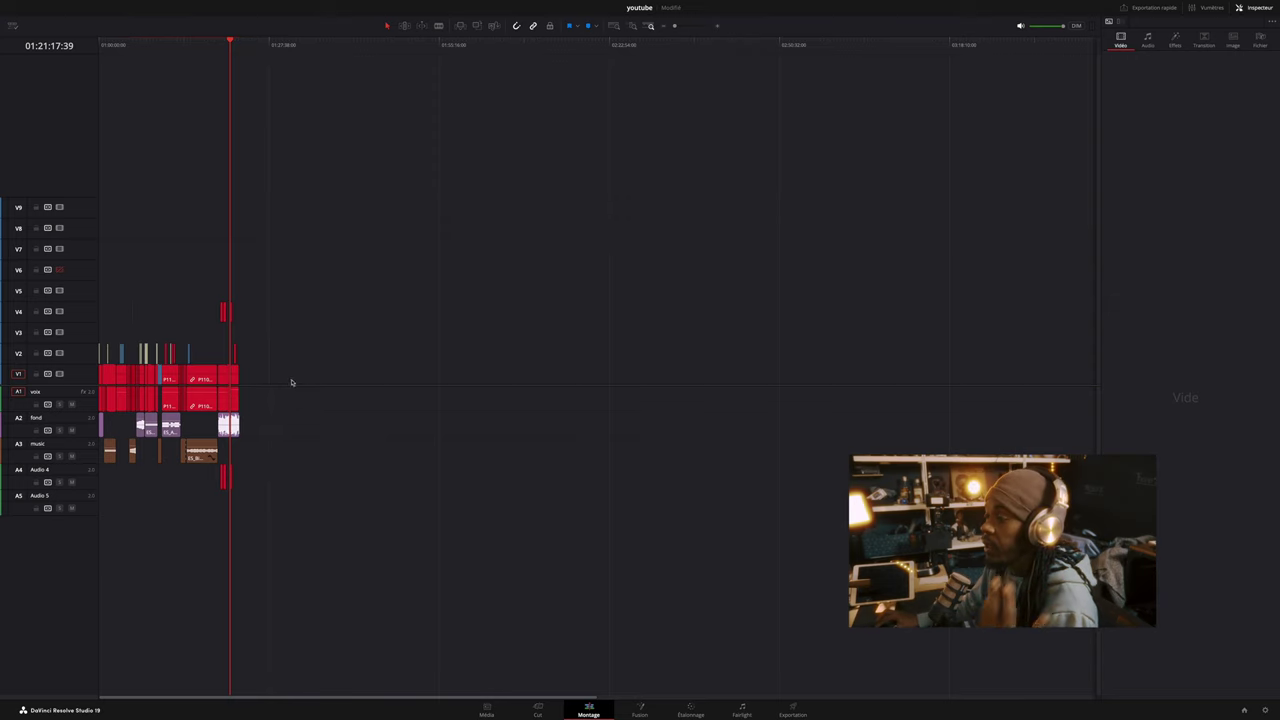
Delete the old clips on V1/A1, V4/A4, A2/A3 and the small red V2 clip
drag(393, 383, 64, 391)
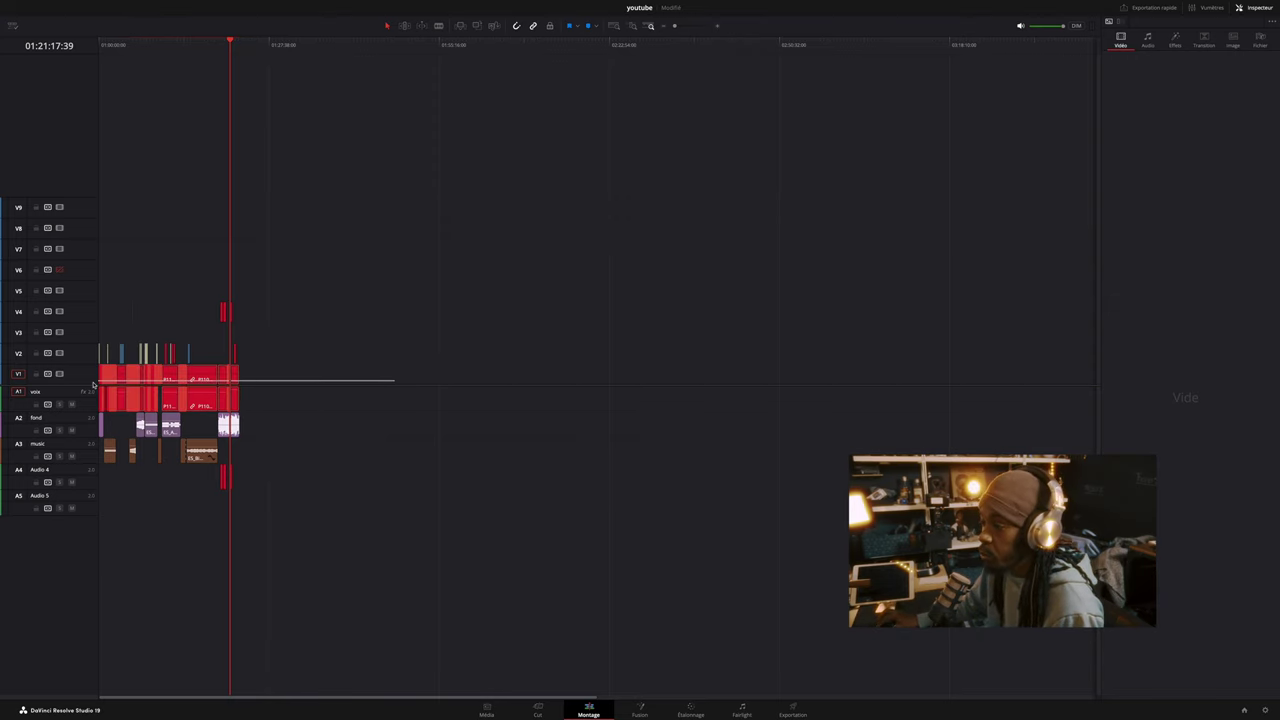
key(Delete)
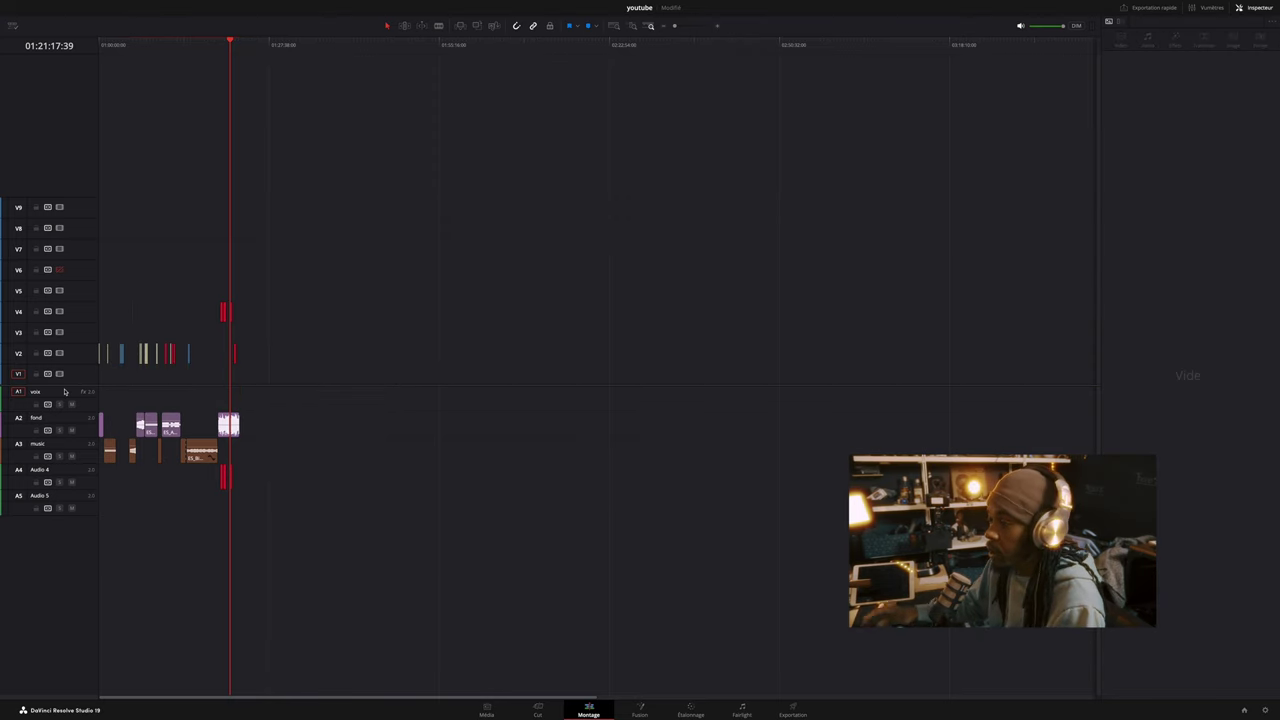
drag(278, 297, 196, 324)
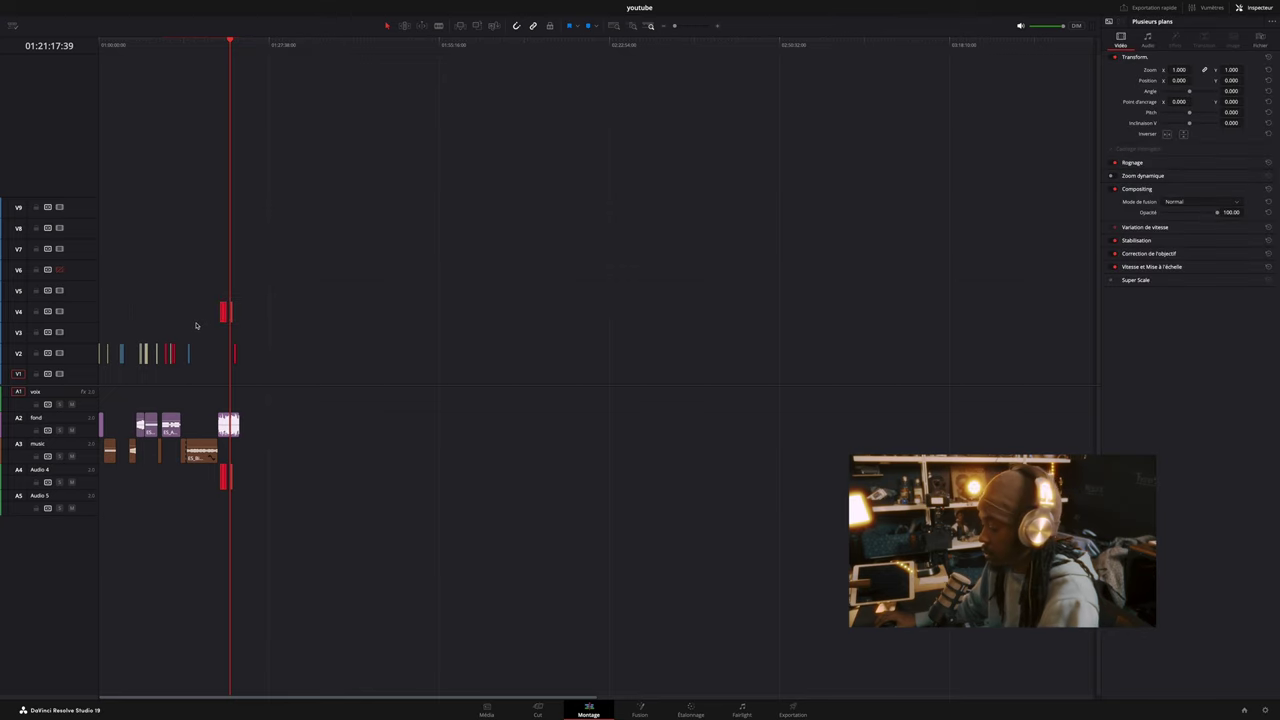
key(Delete)
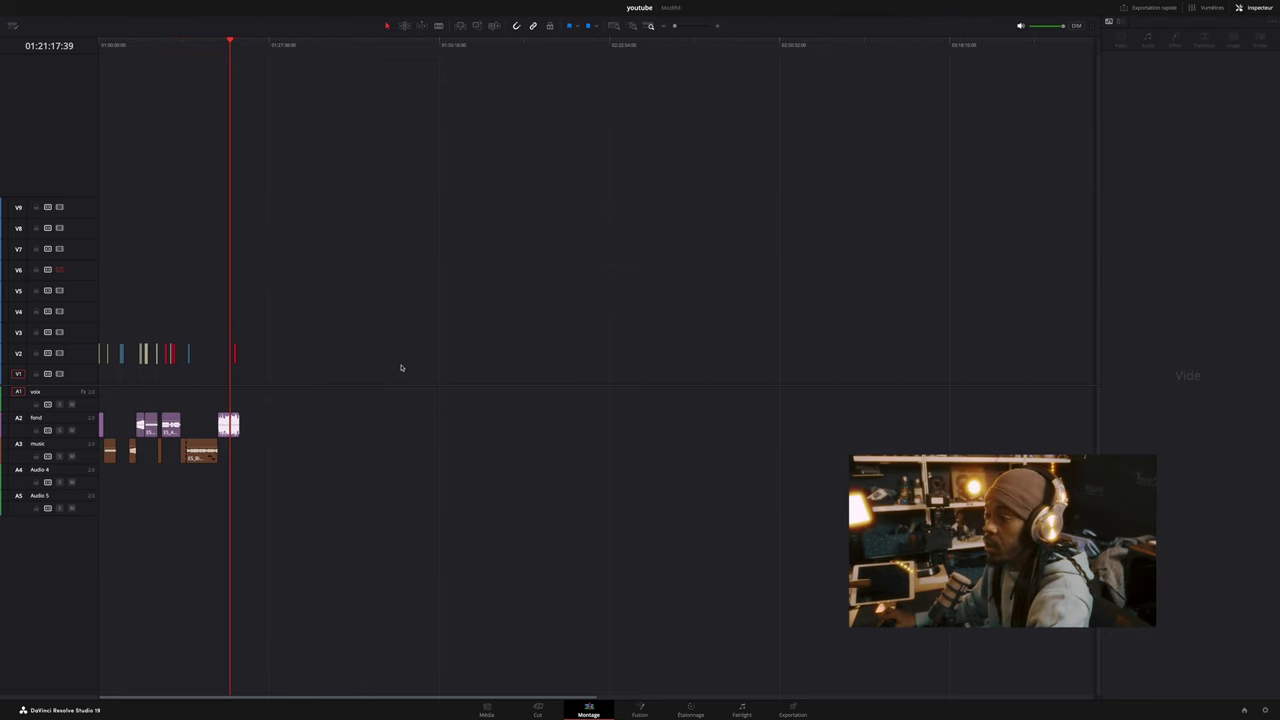
drag(482, 292, 86, 521)
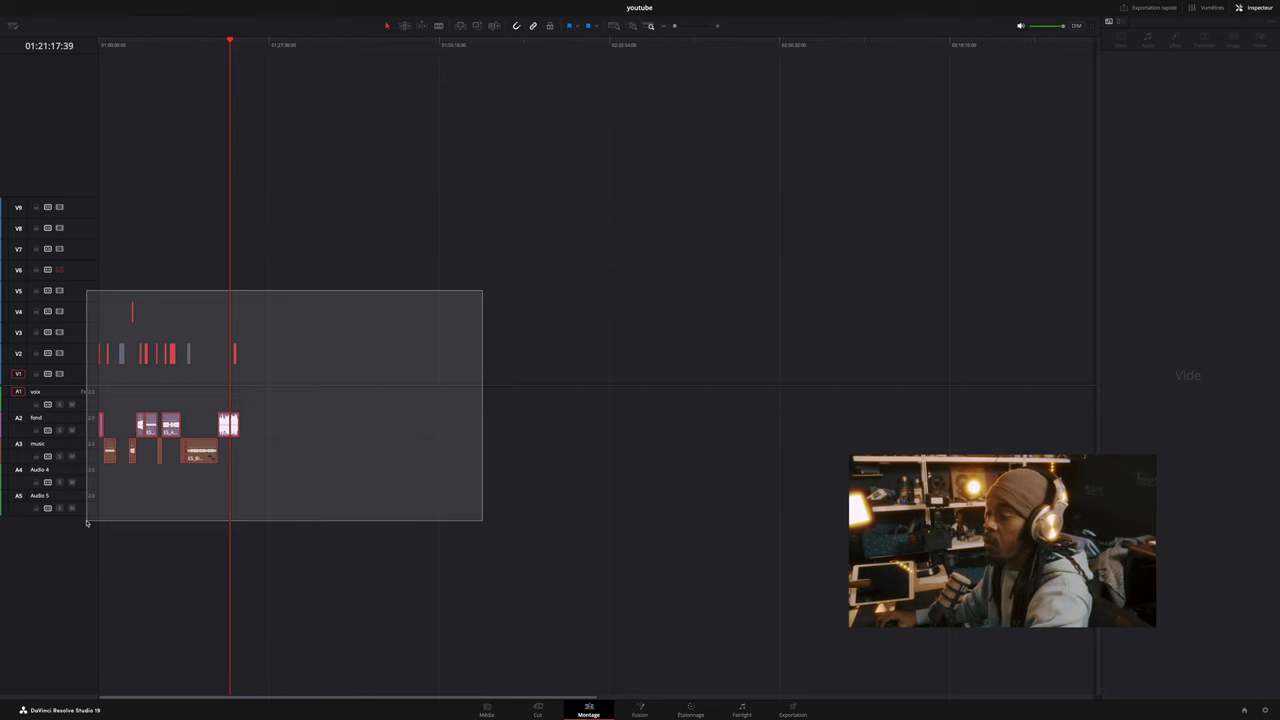
drag(86, 521, 276, 408)
drag(364, 448, 78, 472)
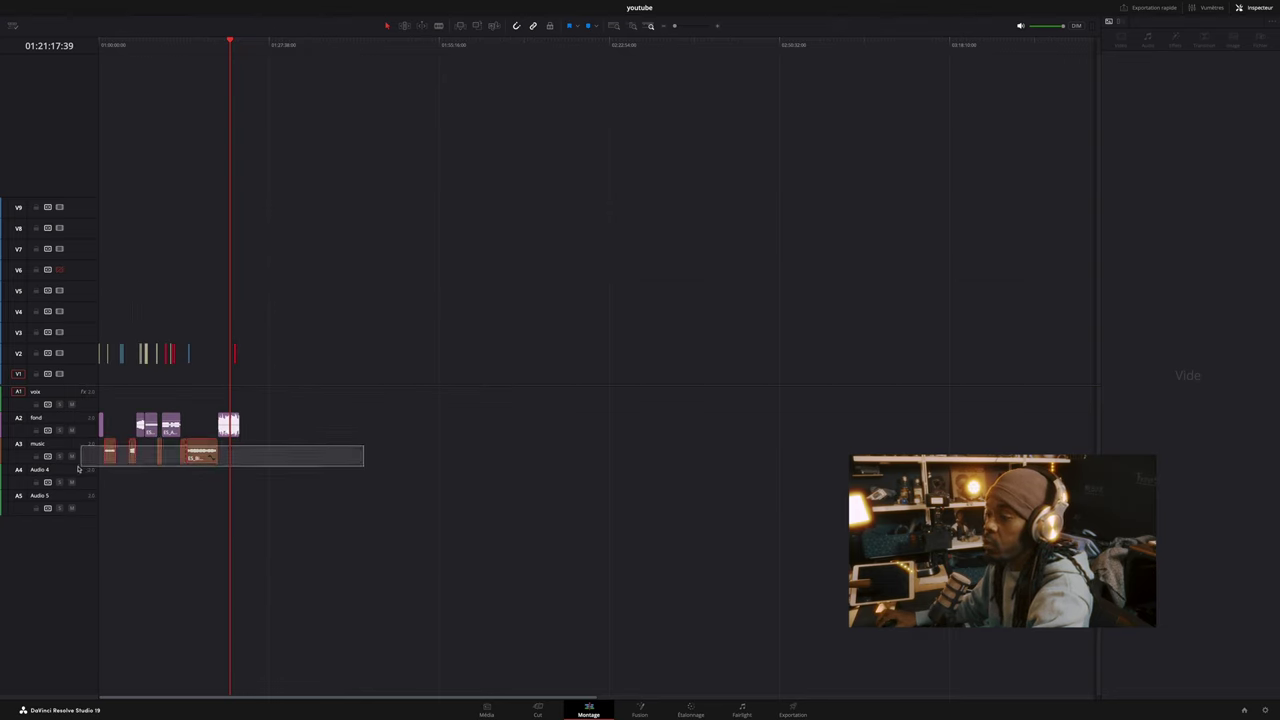
drag(351, 423, 24, 476)
key(Delete)
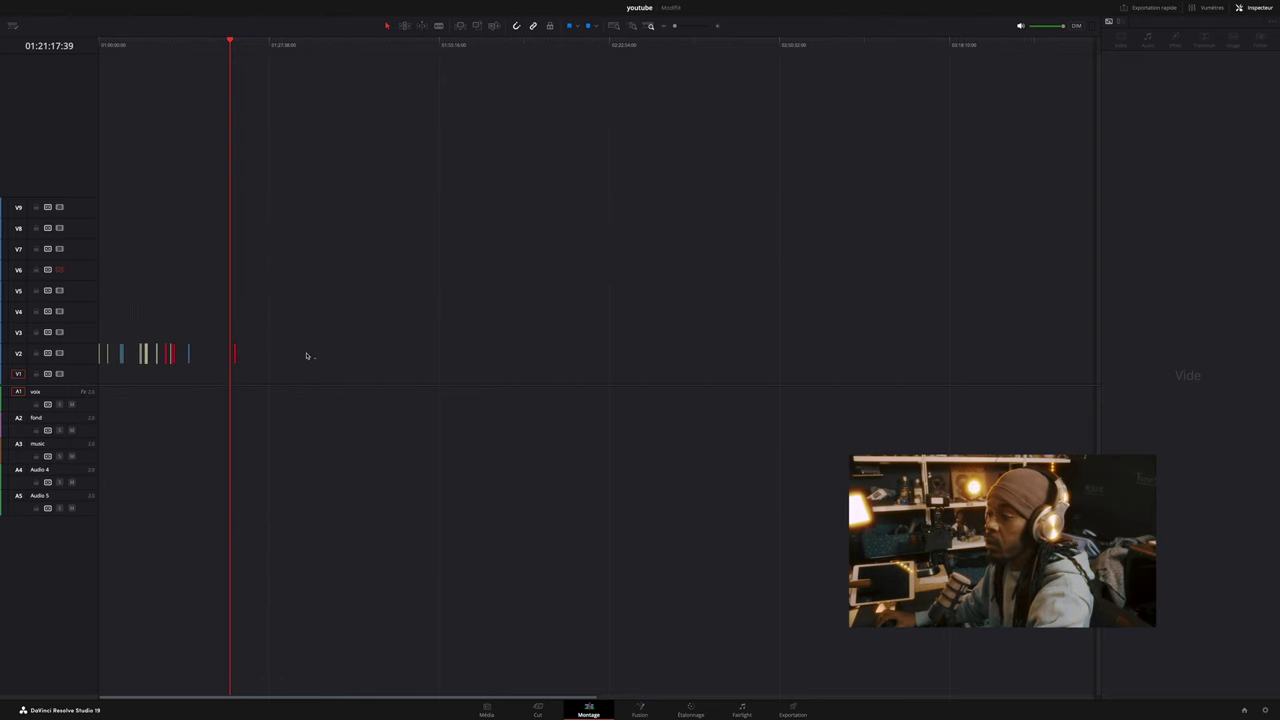
drag(306, 355, 220, 364)
key(Delete)
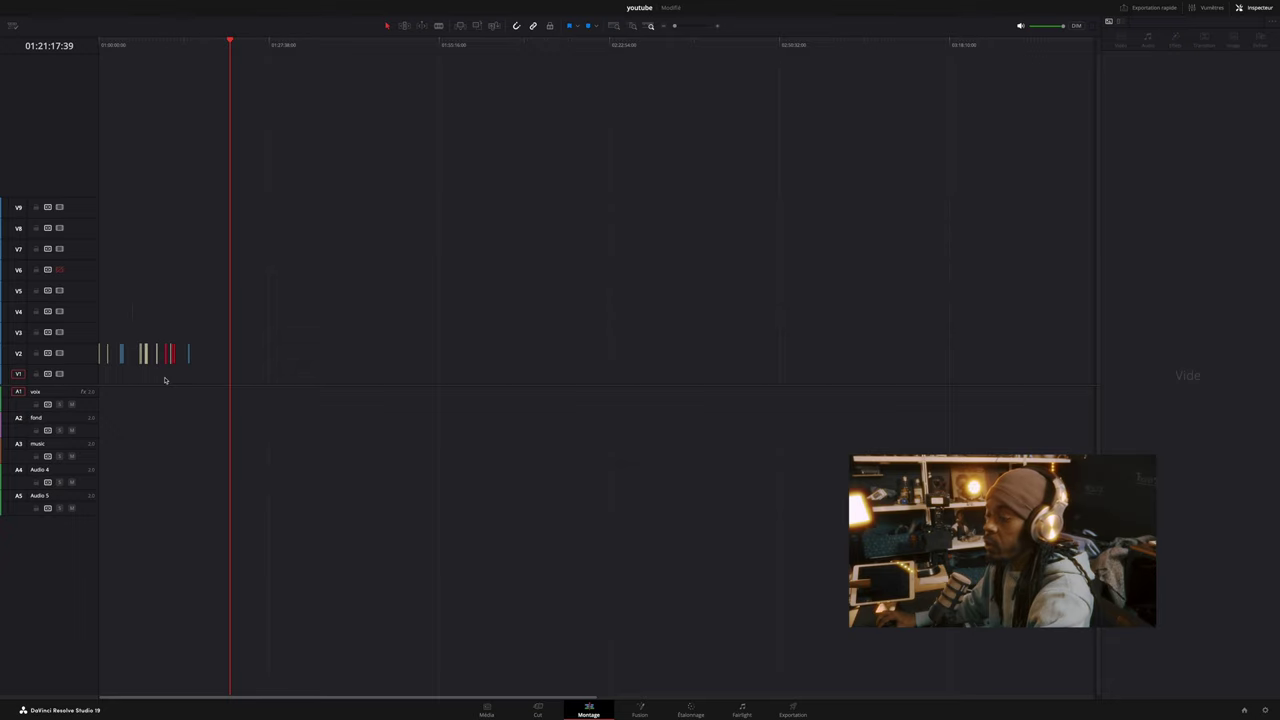
Save the project, move the remaining V2 clips later by 01:18:39, and preview from the start
key(ctrl+s)
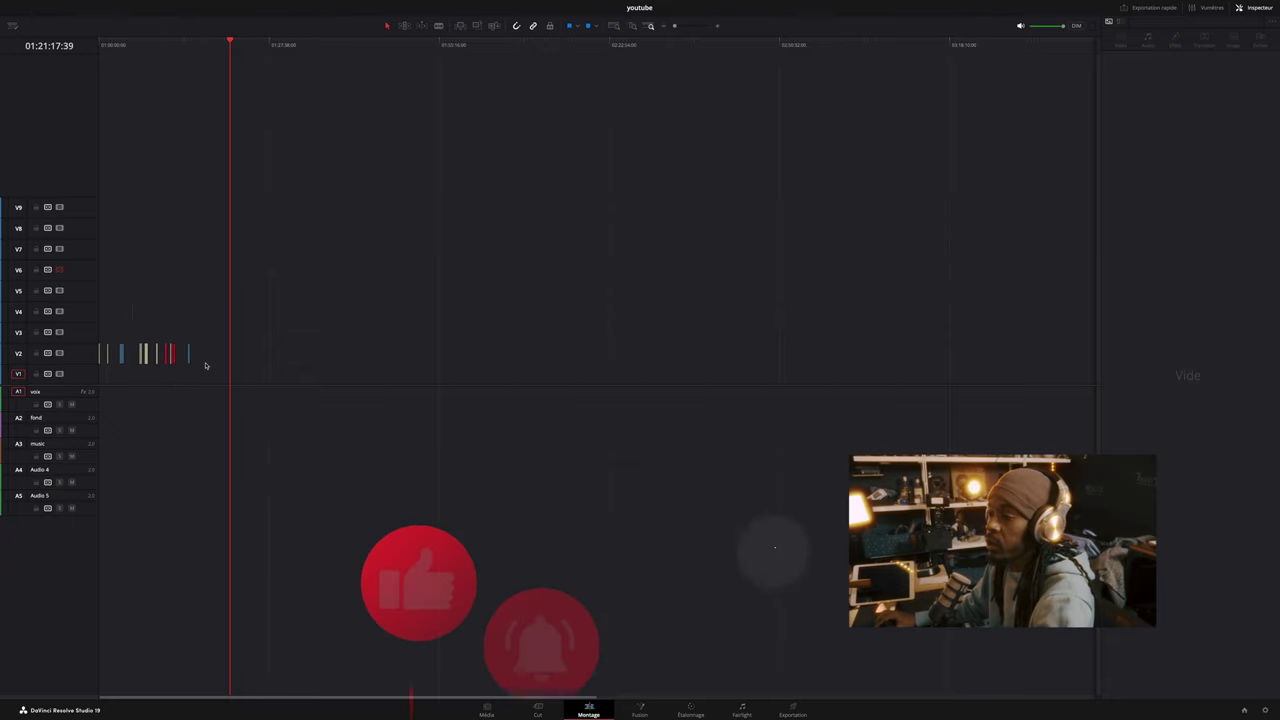
drag(215, 284, 103, 406)
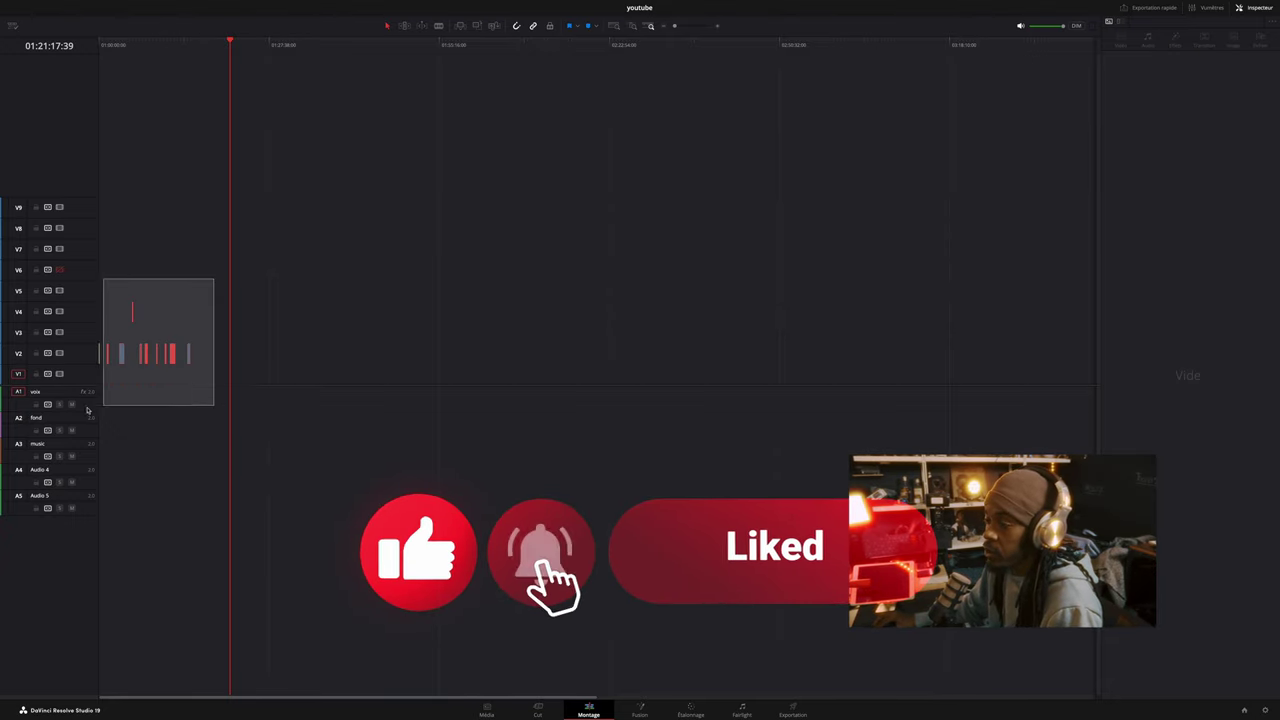
drag(169, 353, 697, 353)
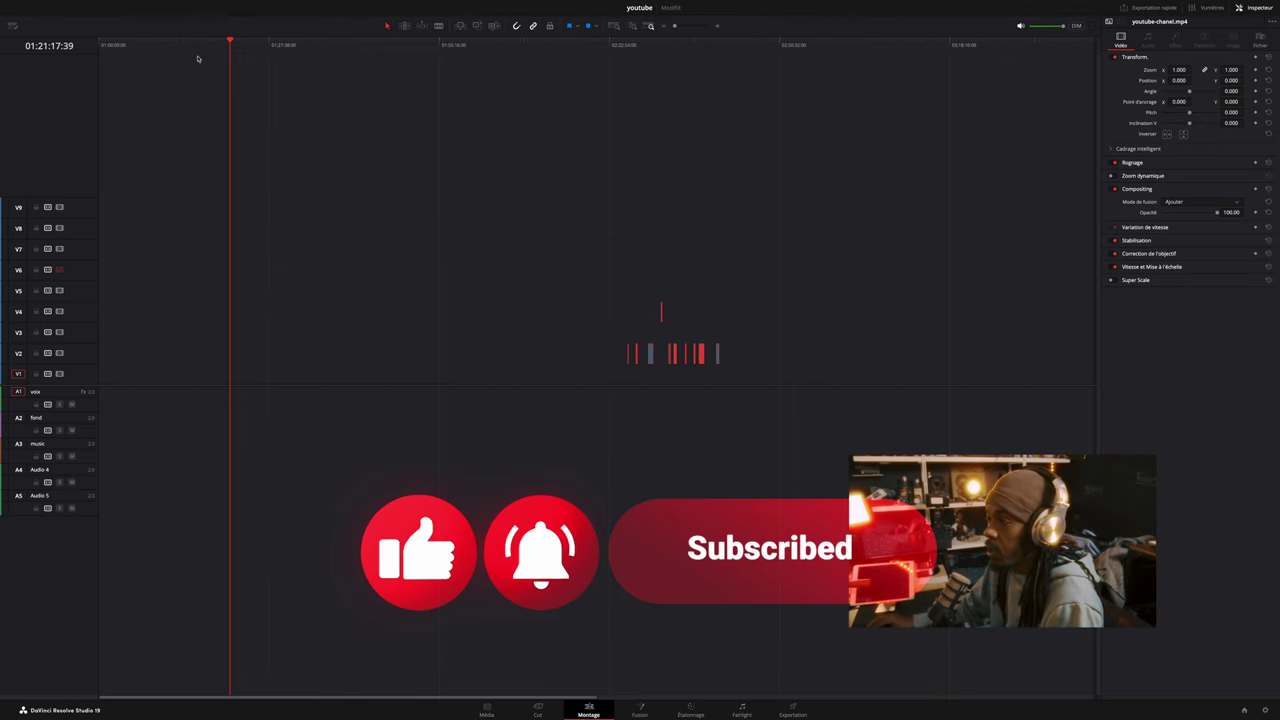
drag(194, 122, 561, 123)
key(Home)
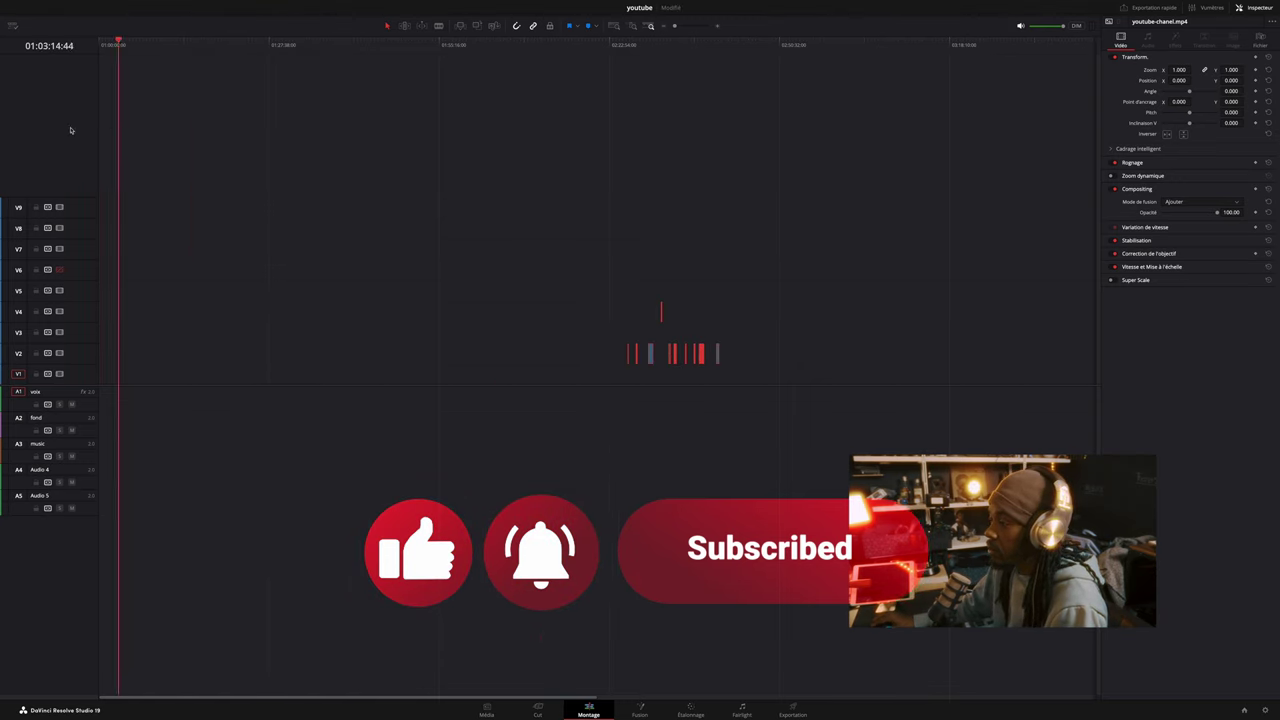
key(space)
key(Home)
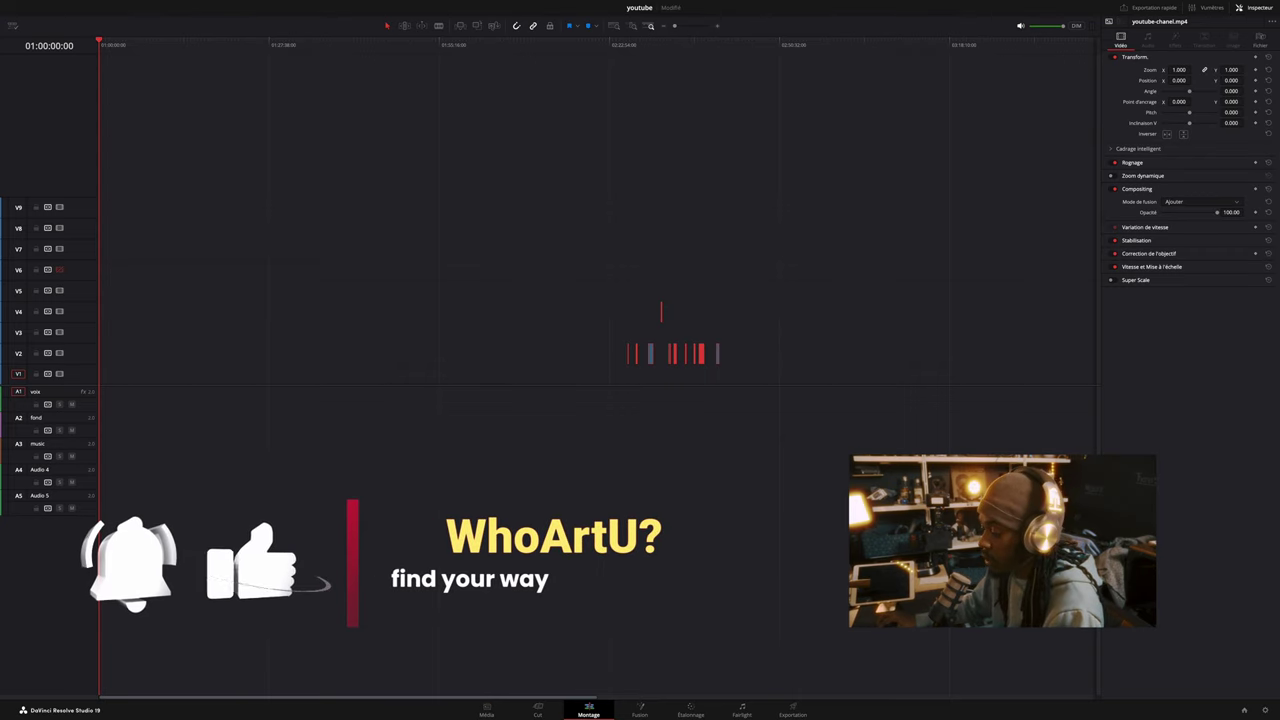
key(Delete)
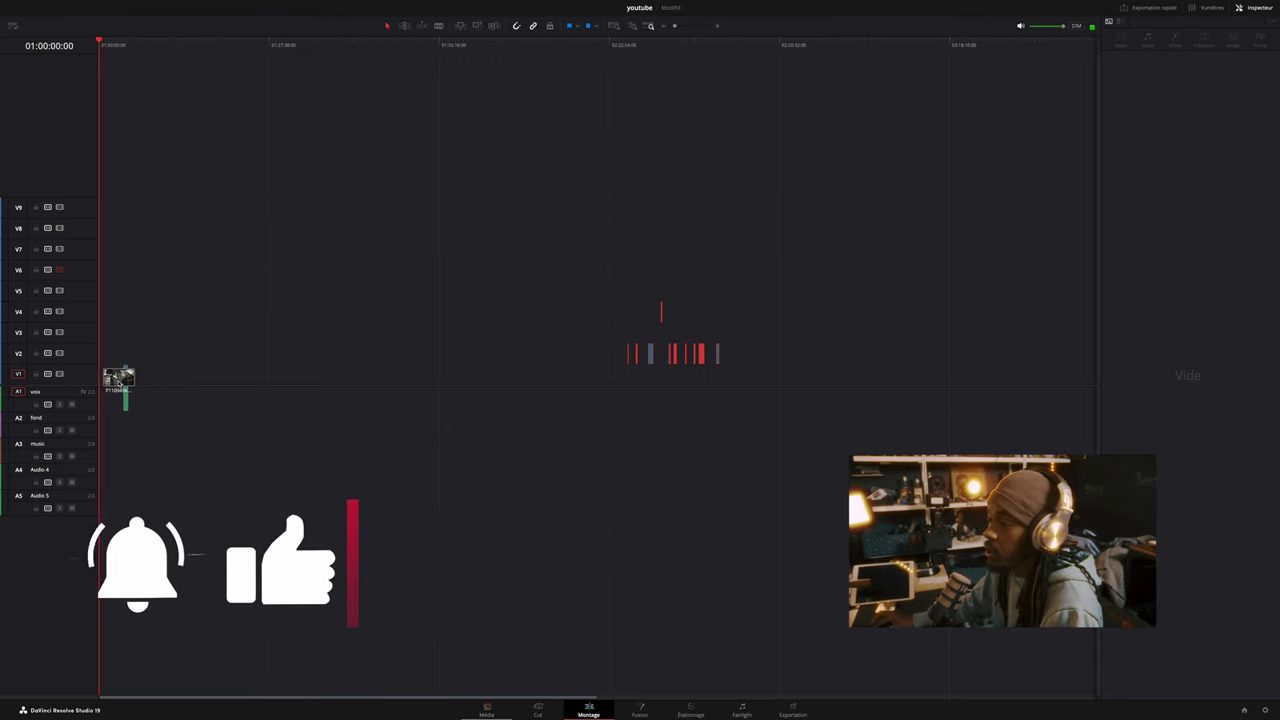
Place a clip at V1's start and put the main interface on the Wacom One 13
drag(114, 371, 100, 376)
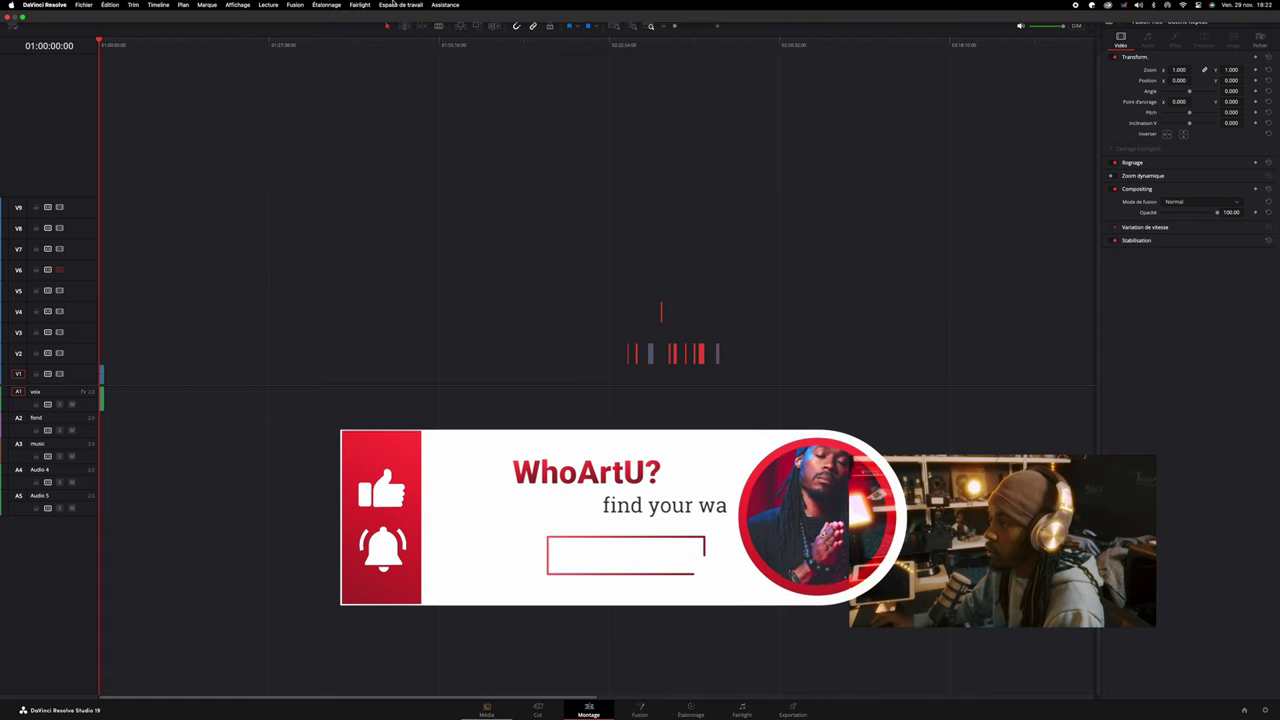
click(400, 5)
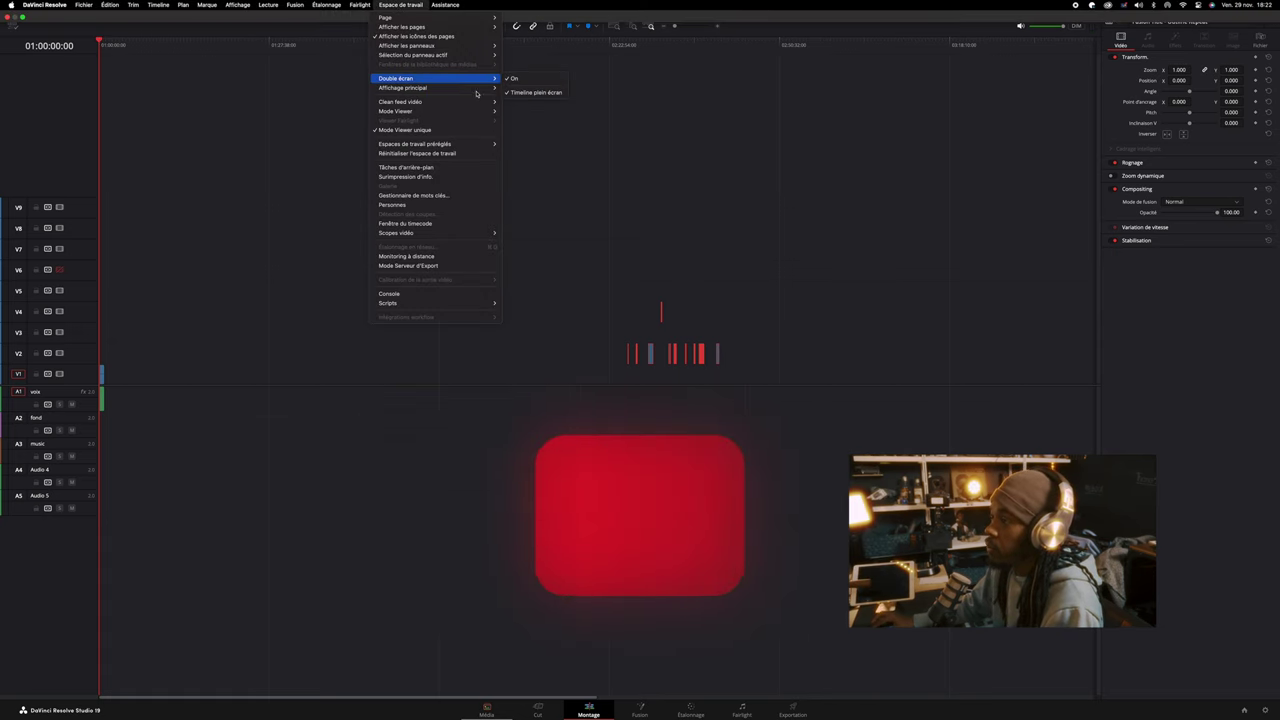
mouse_move(440, 88)
click(537, 97)
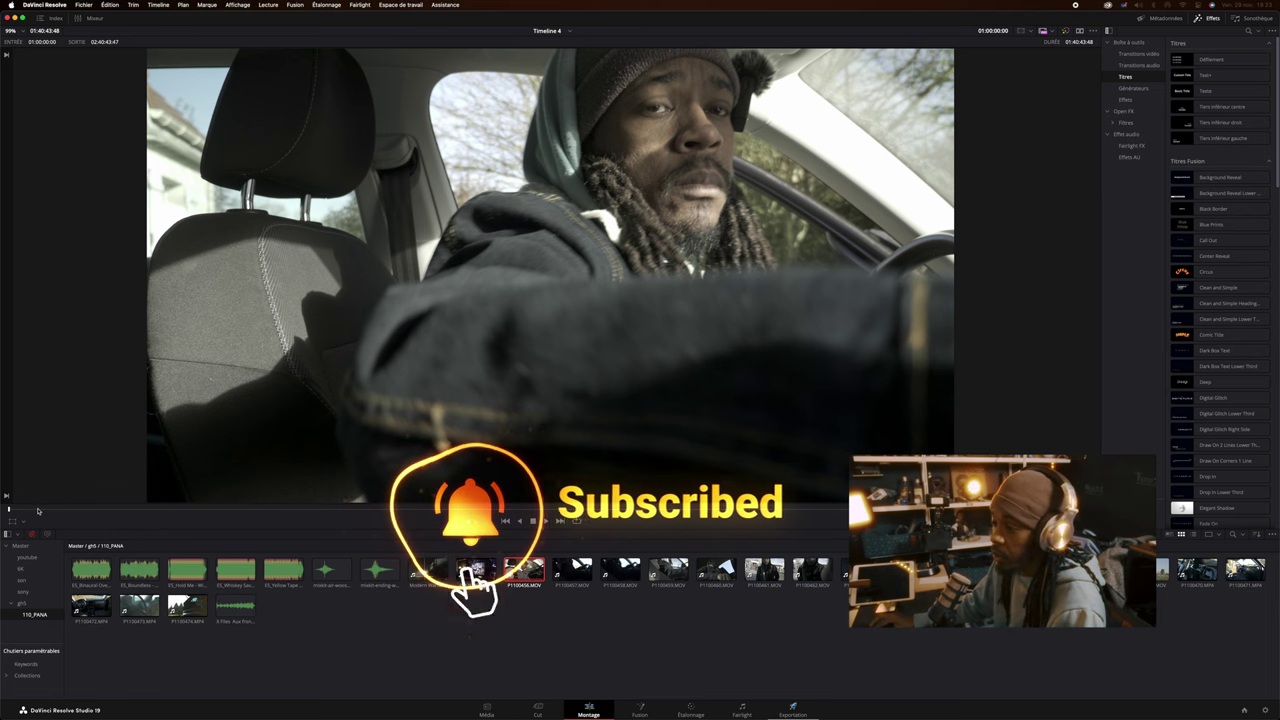
Scrub through Timeline 4 and return the playhead to its very start
click(45, 510)
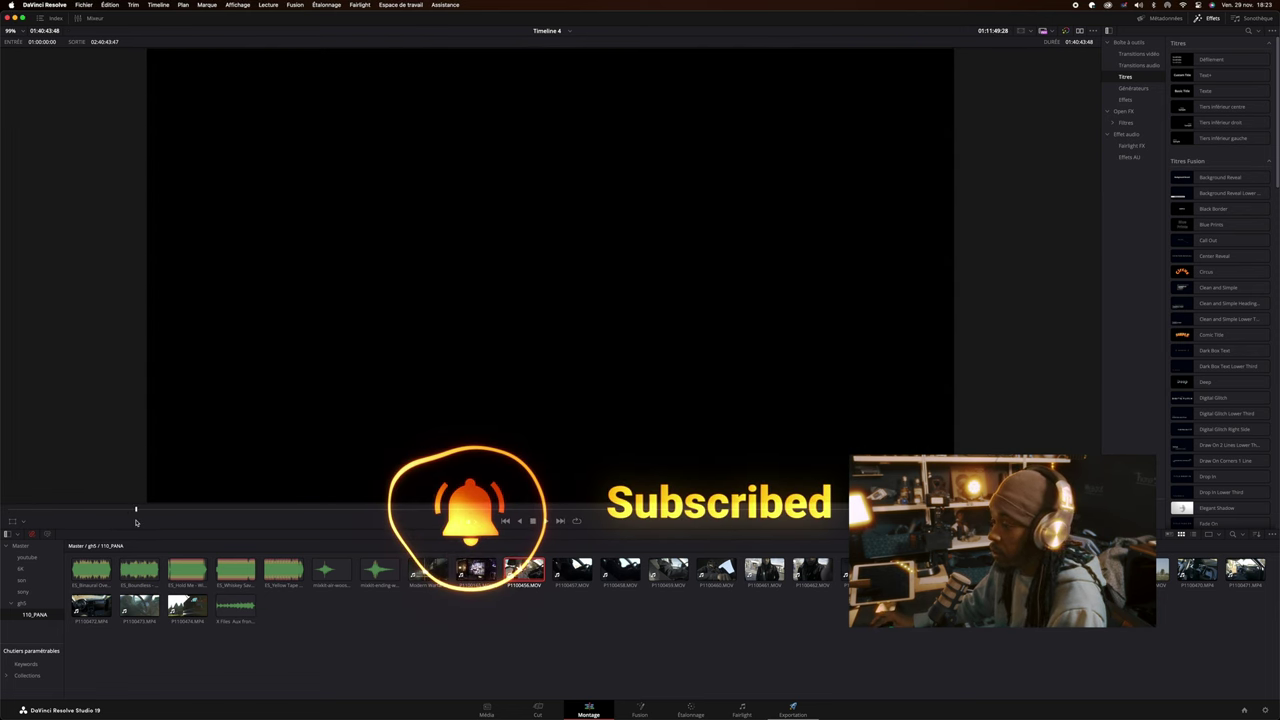
click(15, 510)
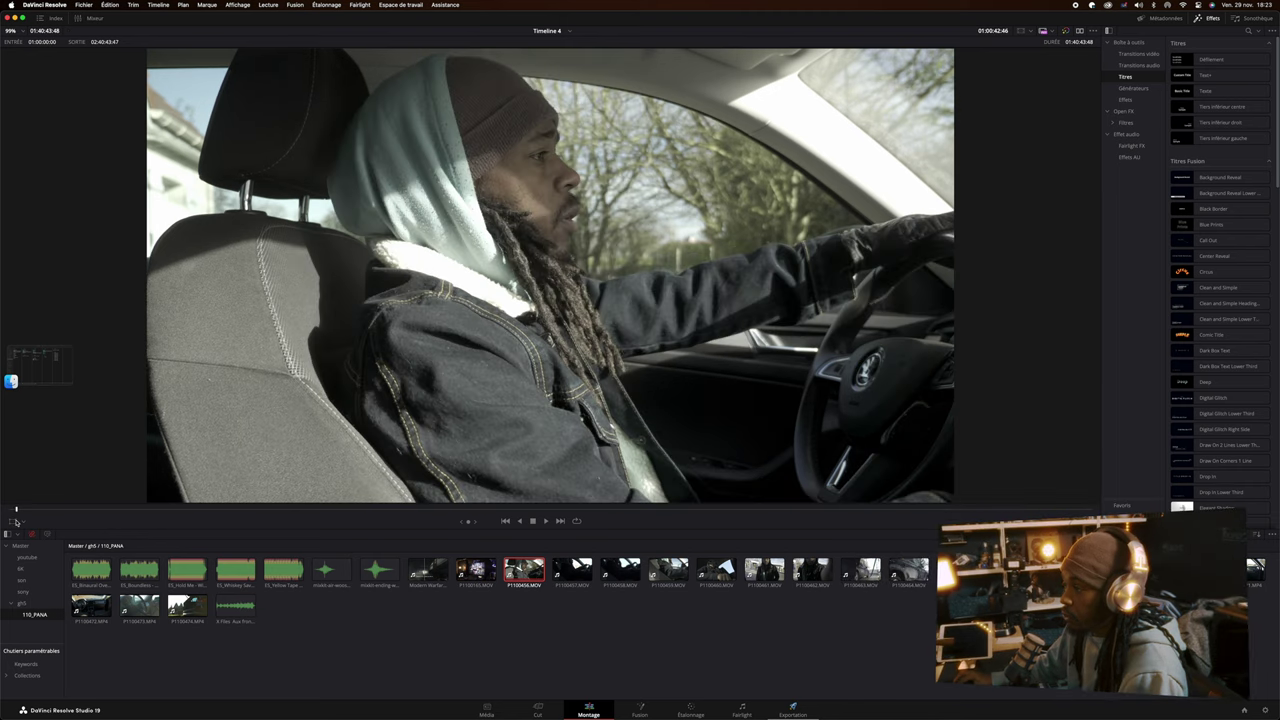
click(9, 510)
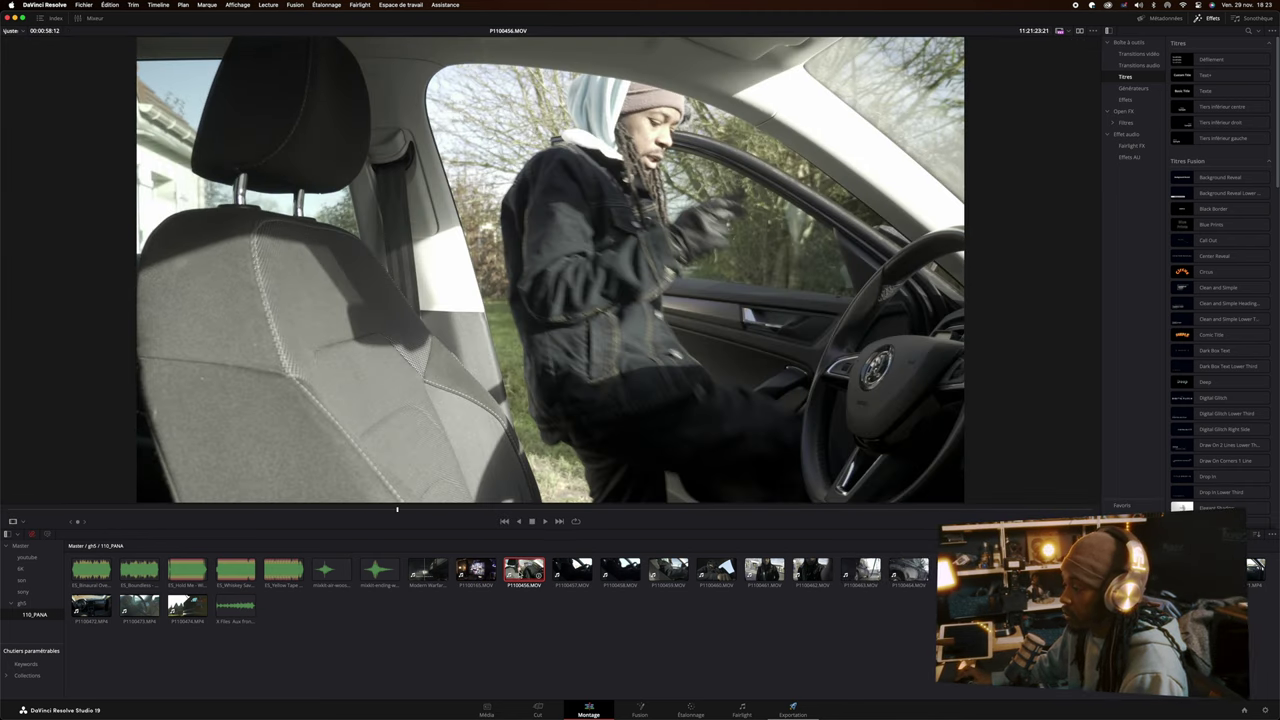
Find the open-door moment in P1100457.MOV, drop it onto the timeline, and show the timeline again
double_click(572, 572)
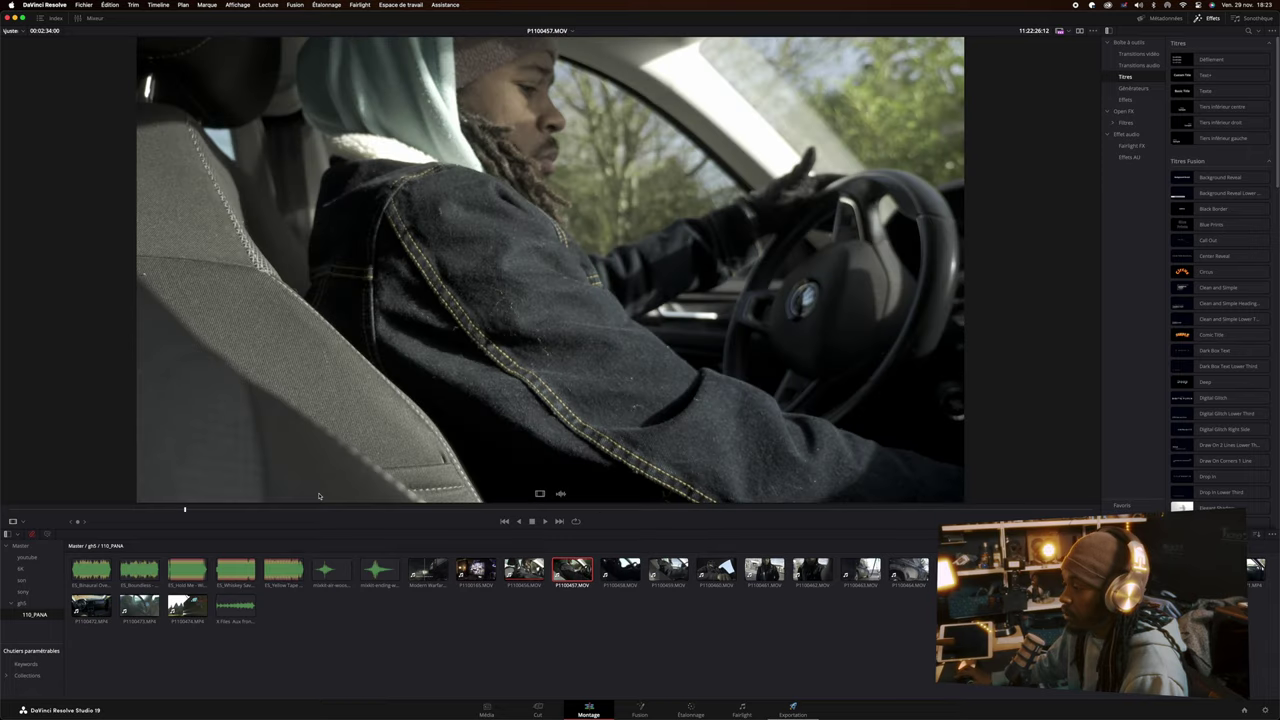
drag(598, 510, 37, 521)
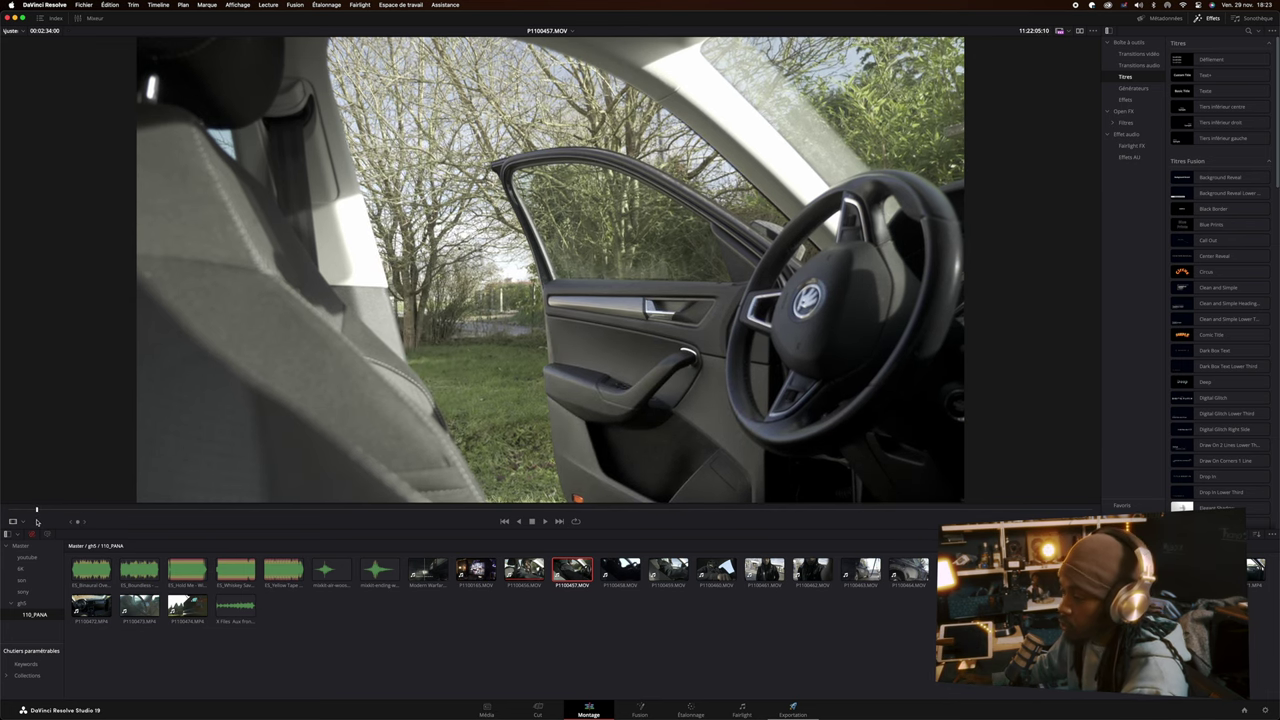
drag(39, 510, 1031, 511)
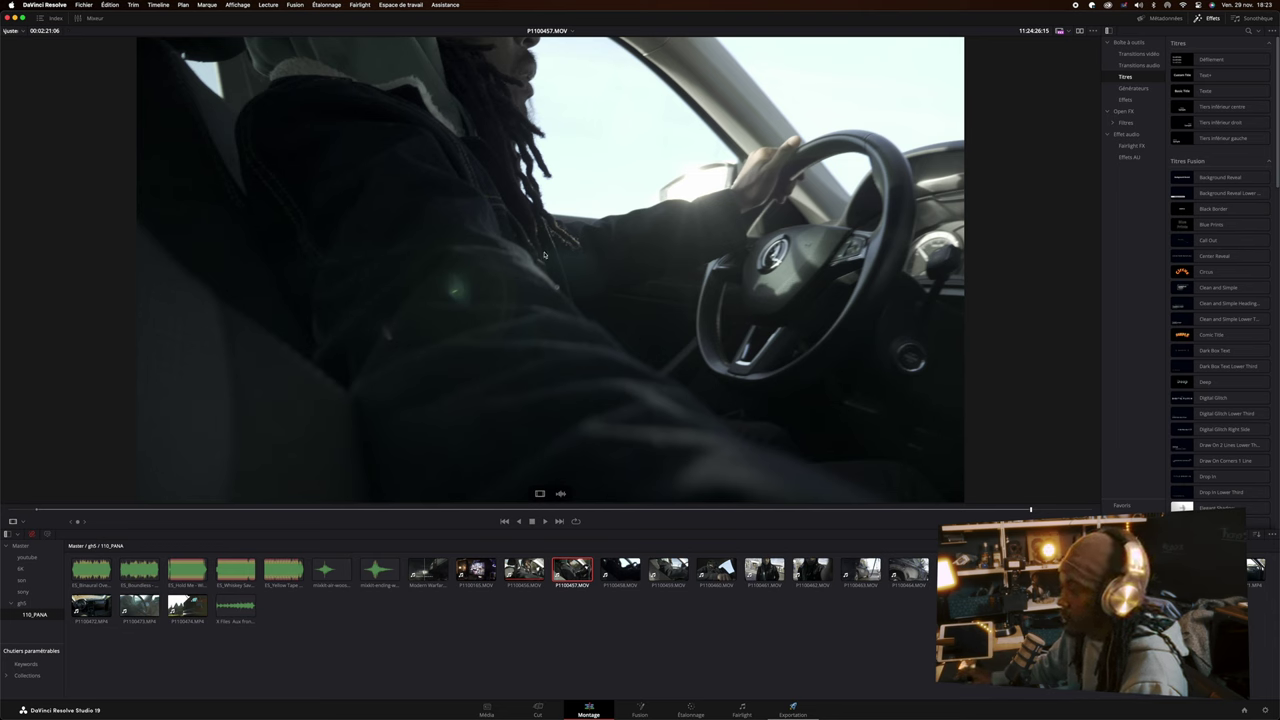
drag(544, 255, 531, 598)
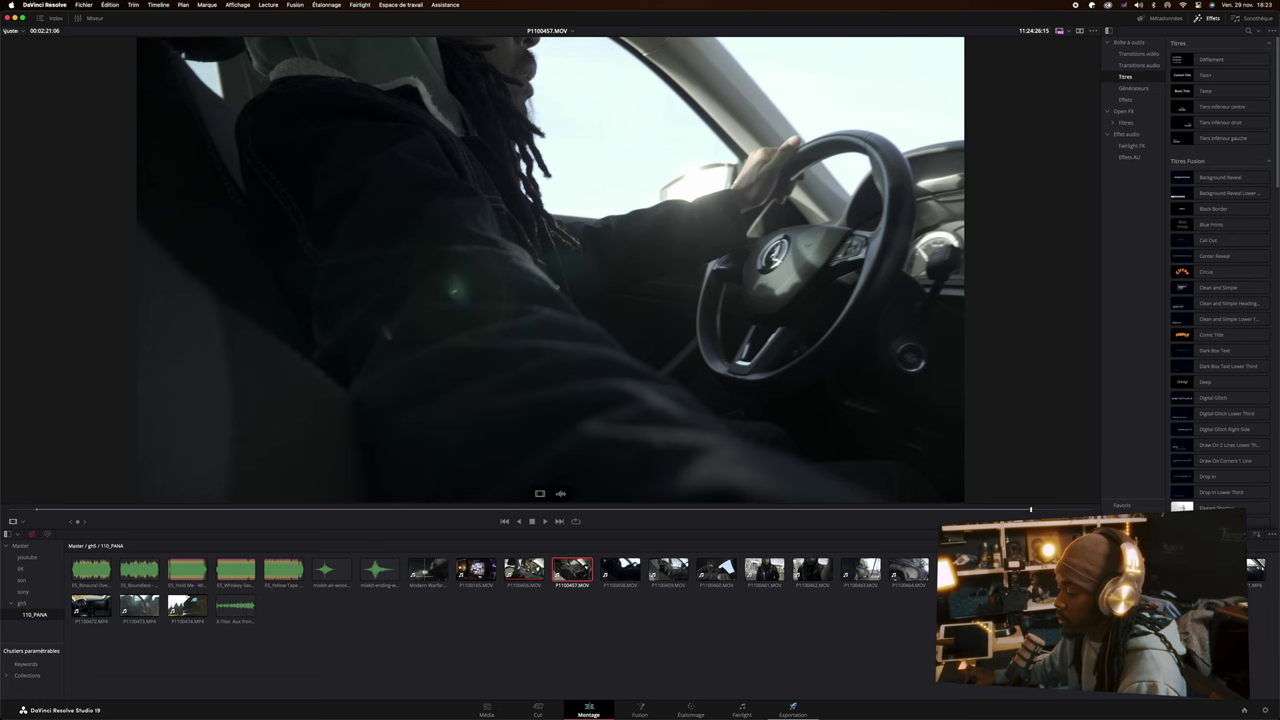
key(q)
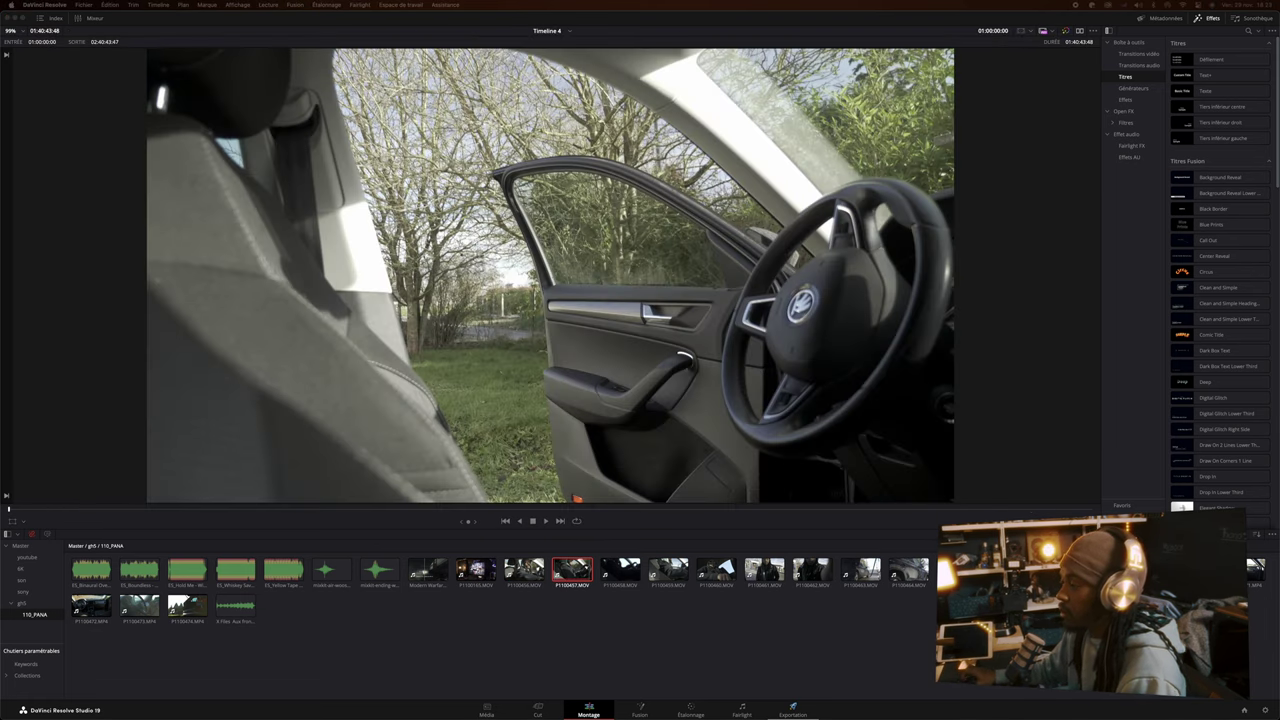
click(420, 4)
mouse_move(426, 83)
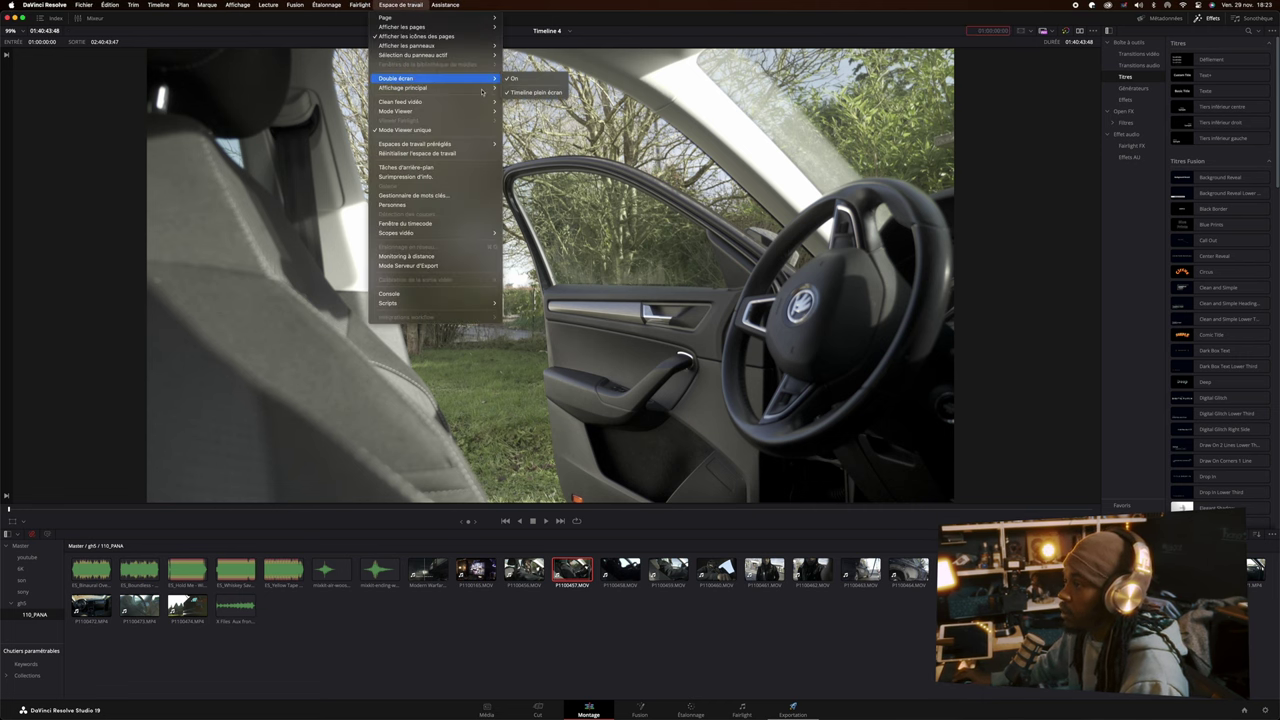
click(515, 92)
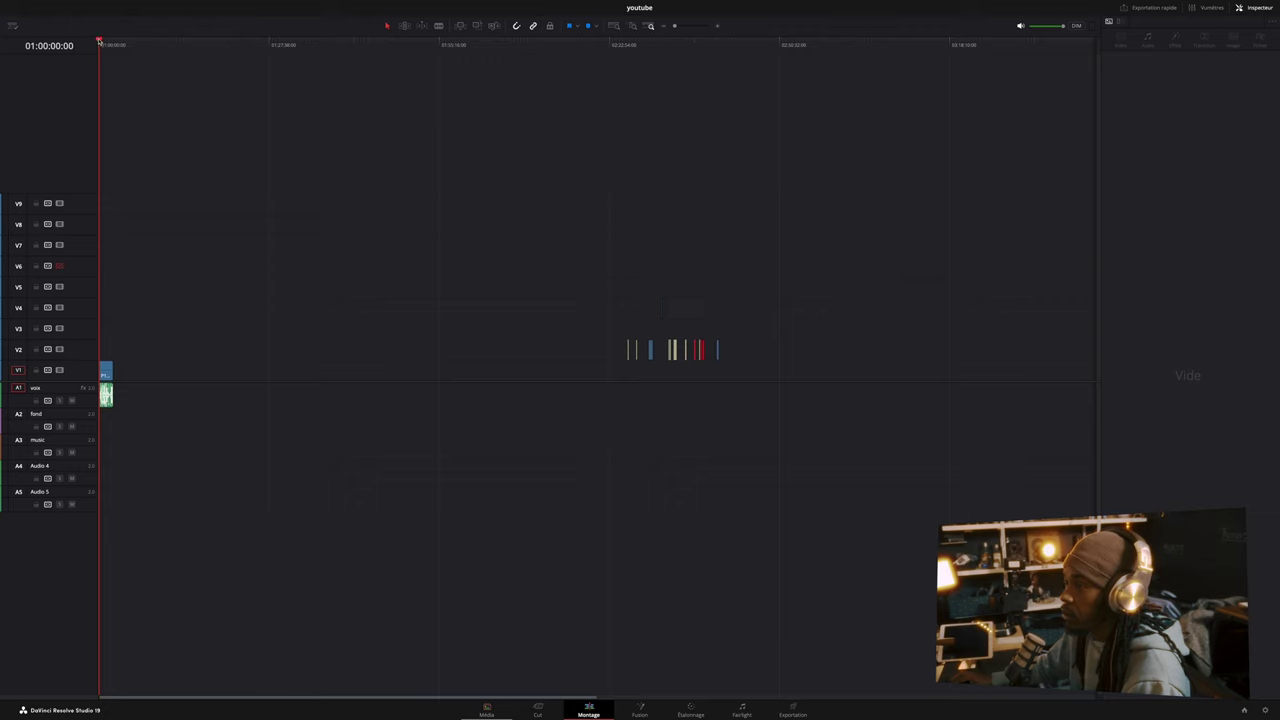
drag(99, 42, 105, 45)
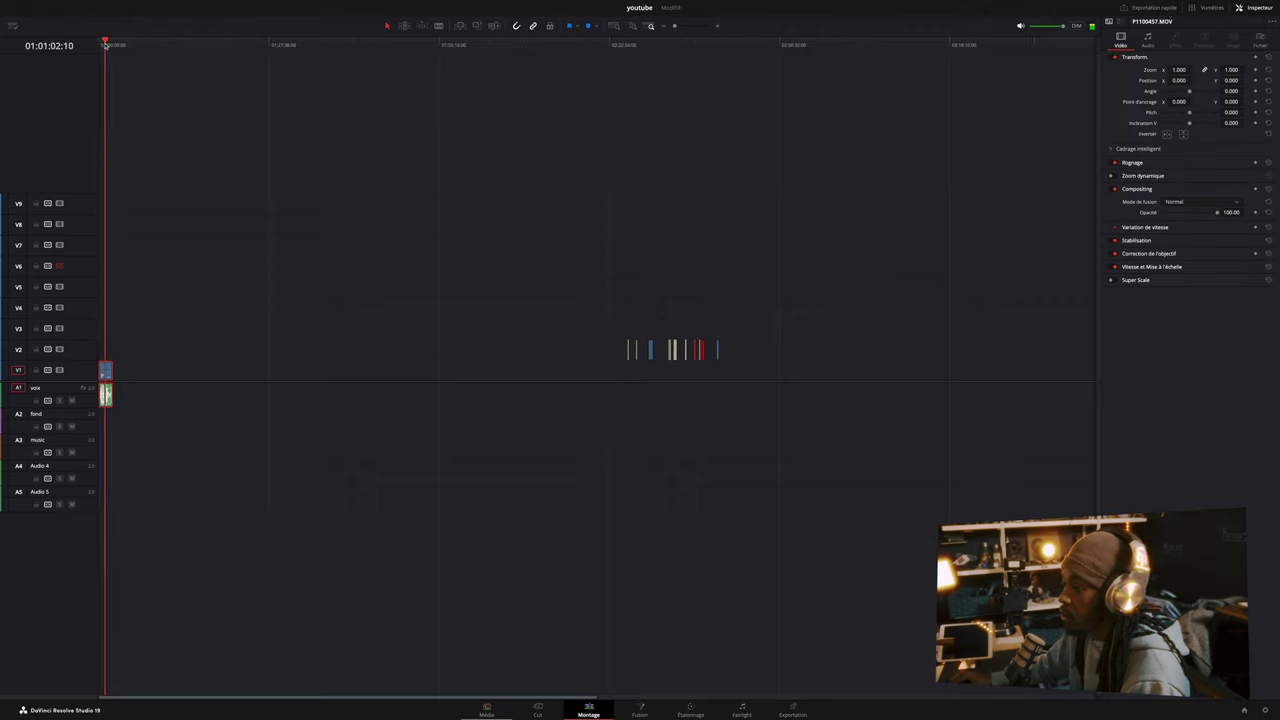
drag(105, 45, 90, 47)
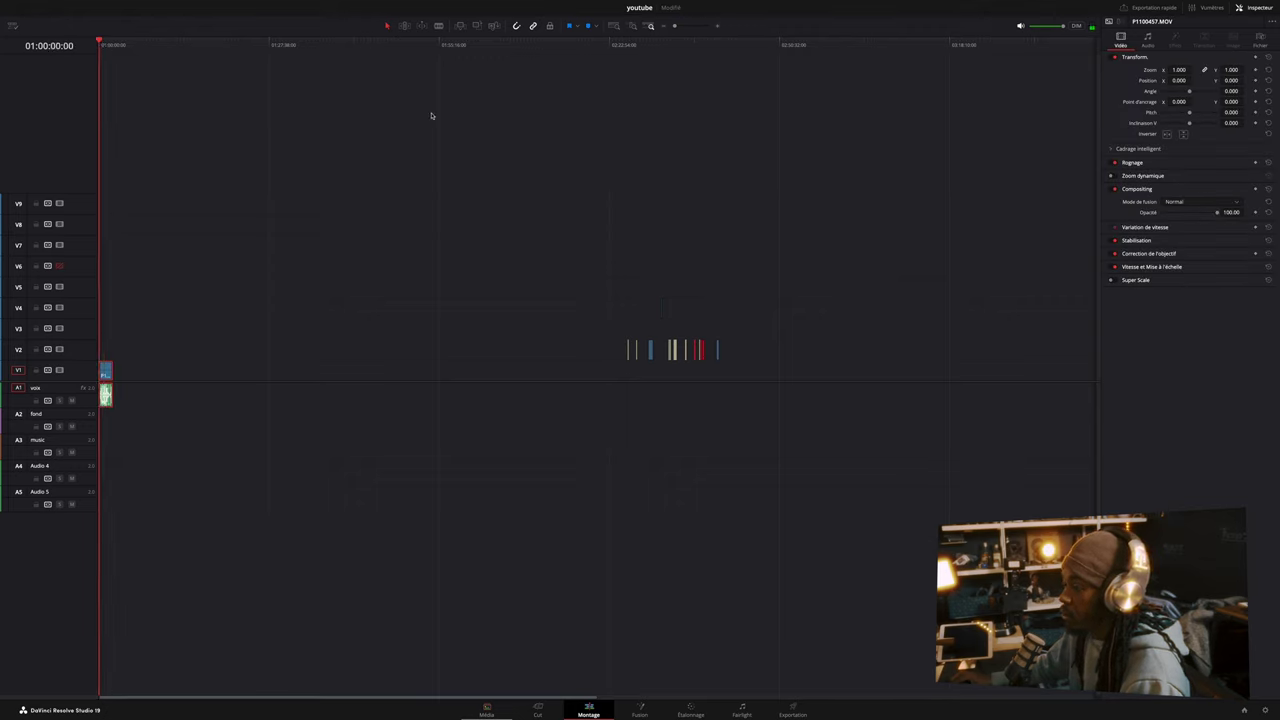
mouse_move(469, 2)
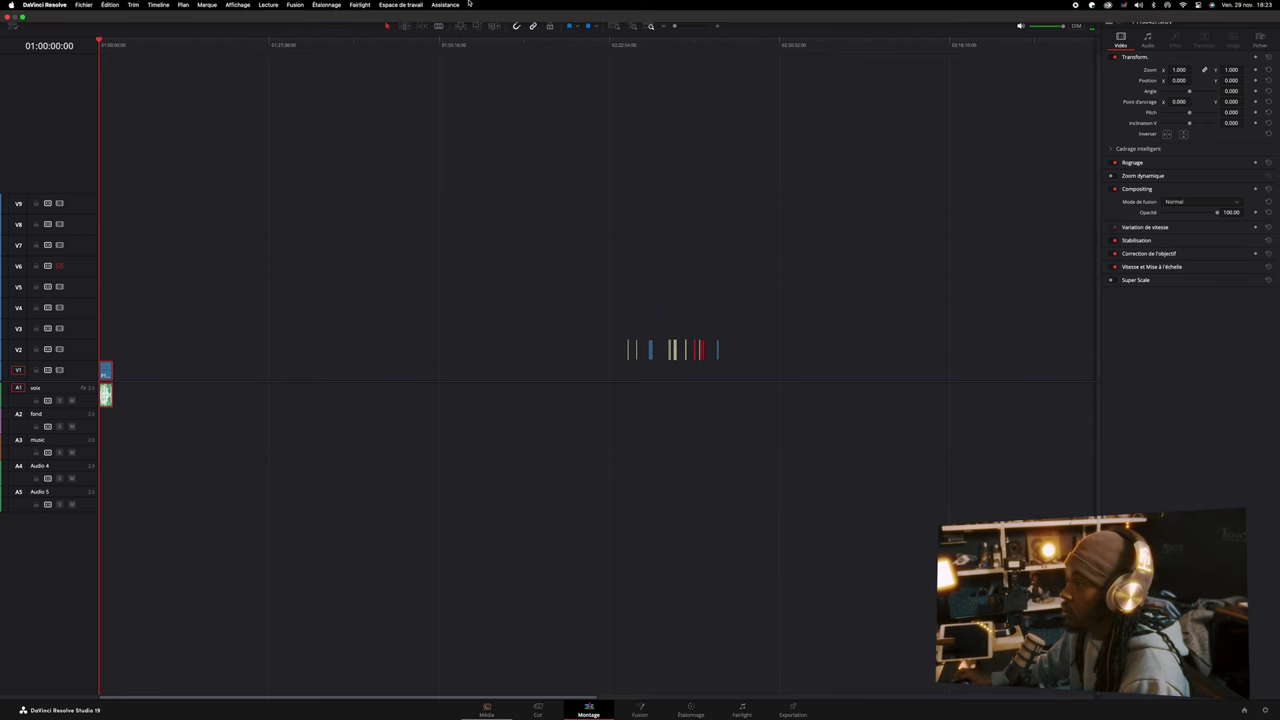
click(382, 5)
mouse_move(436, 91)
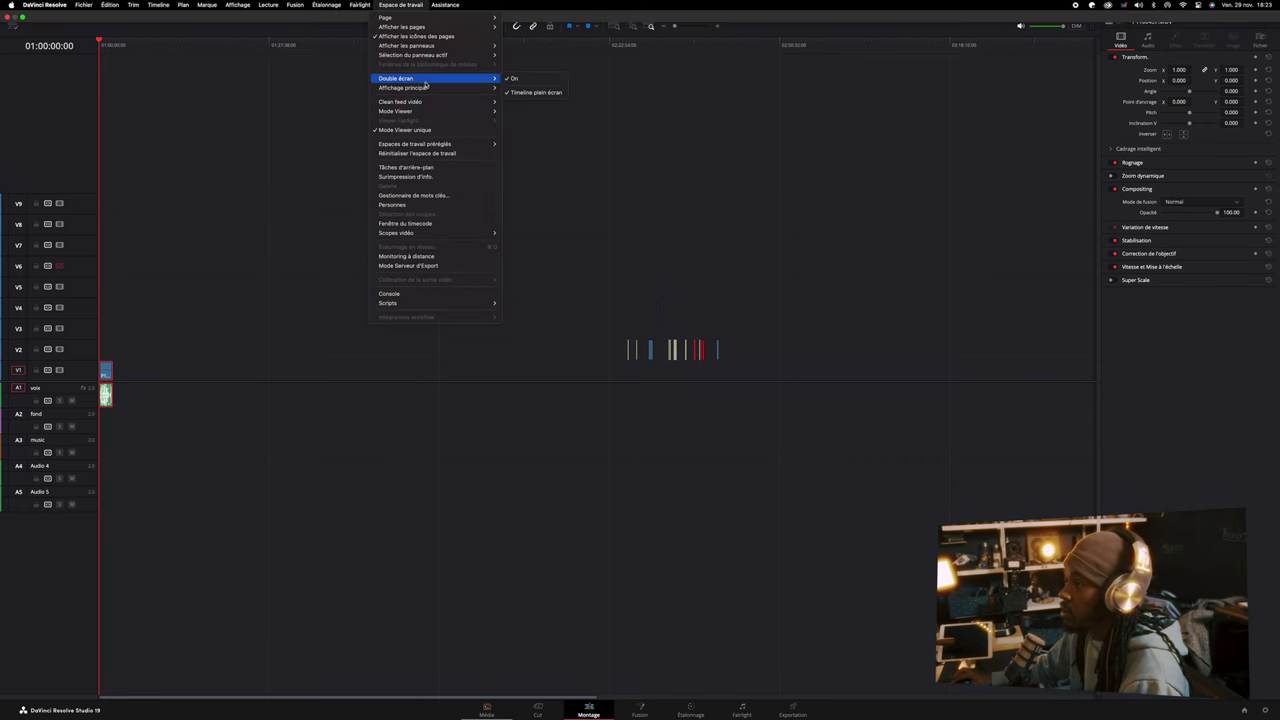
click(530, 97)
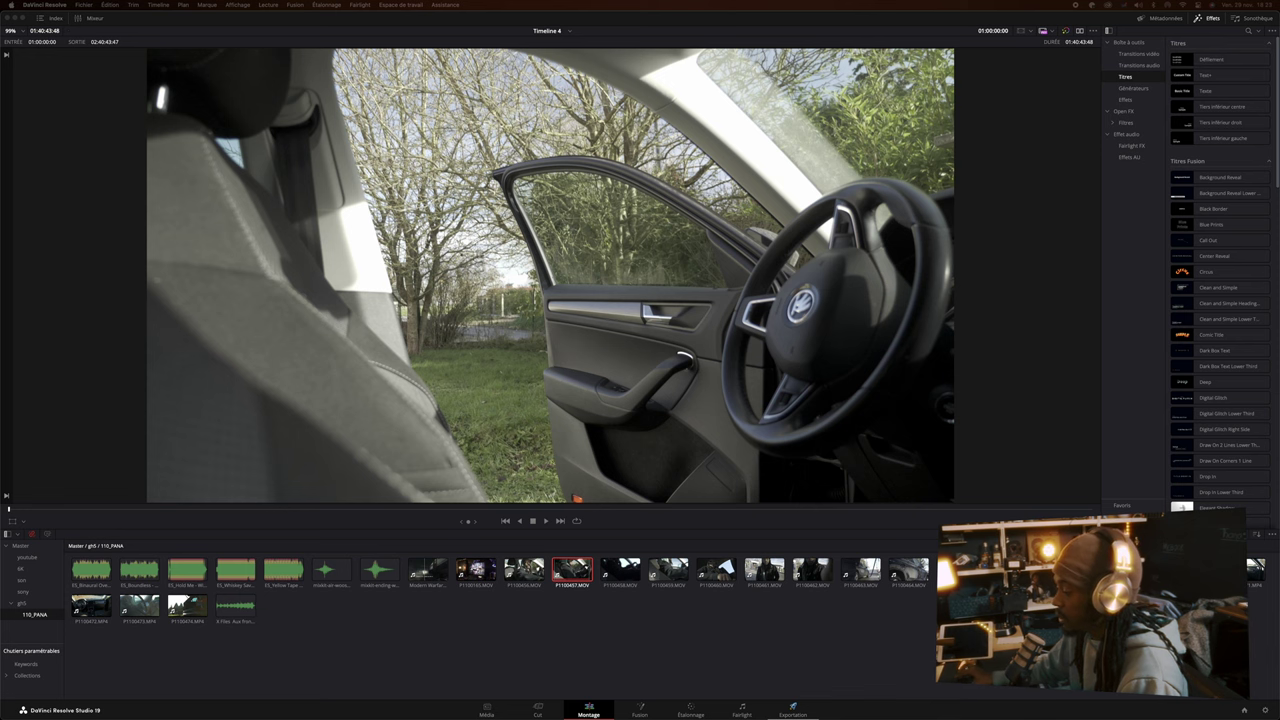
Scrub to a driving shot and open the Color page with Shift+6
drag(8, 509, 23, 509)
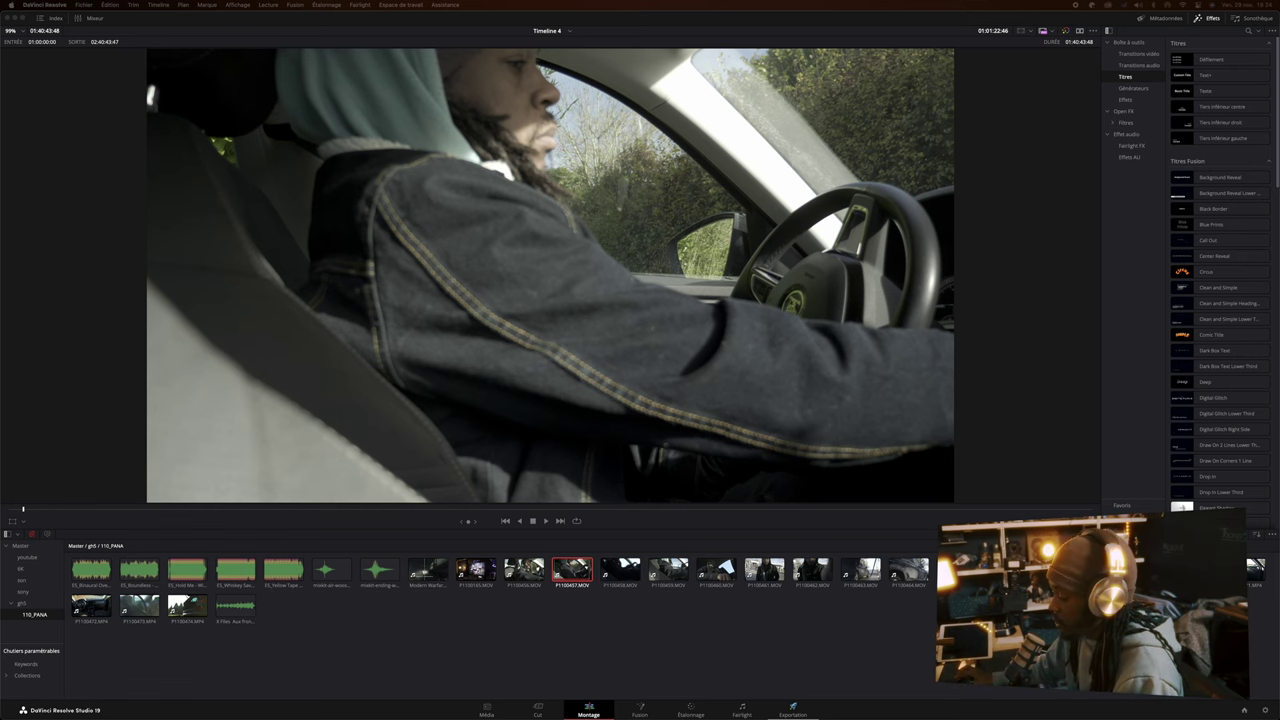
key(shift+6)
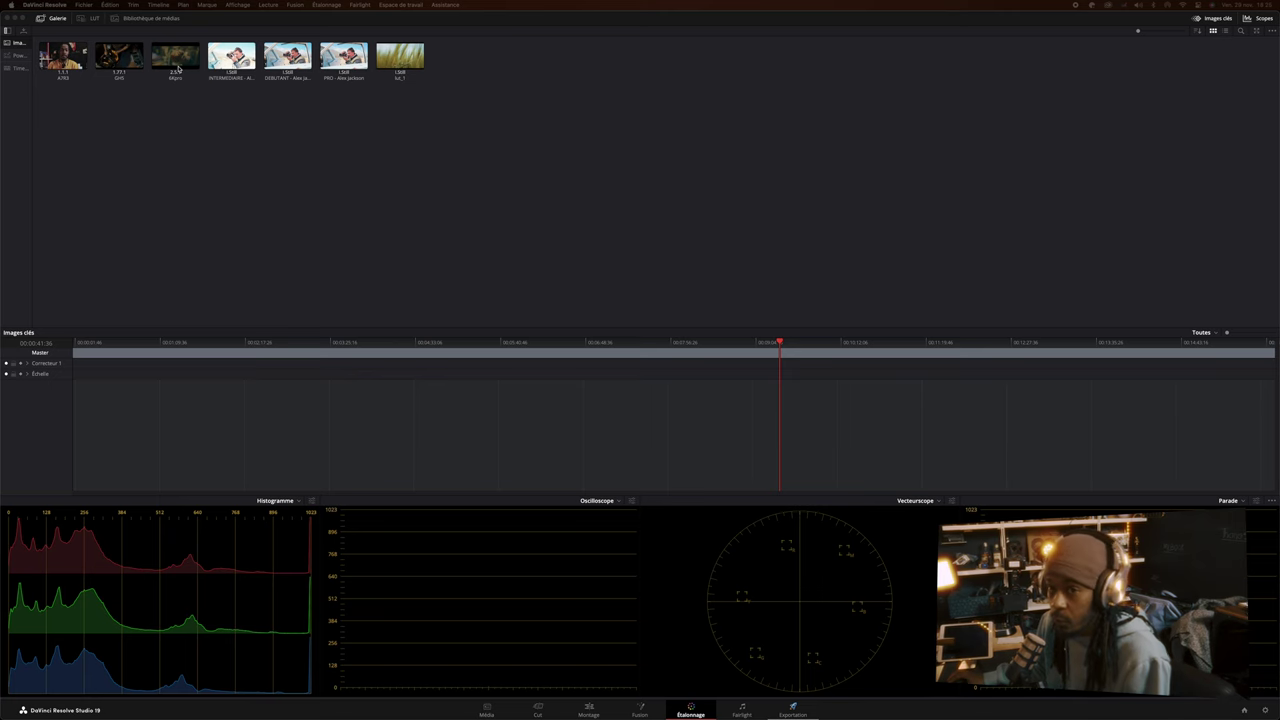
Apply the second gallery still's grade and restore the full Color page on the main display
click(119, 57)
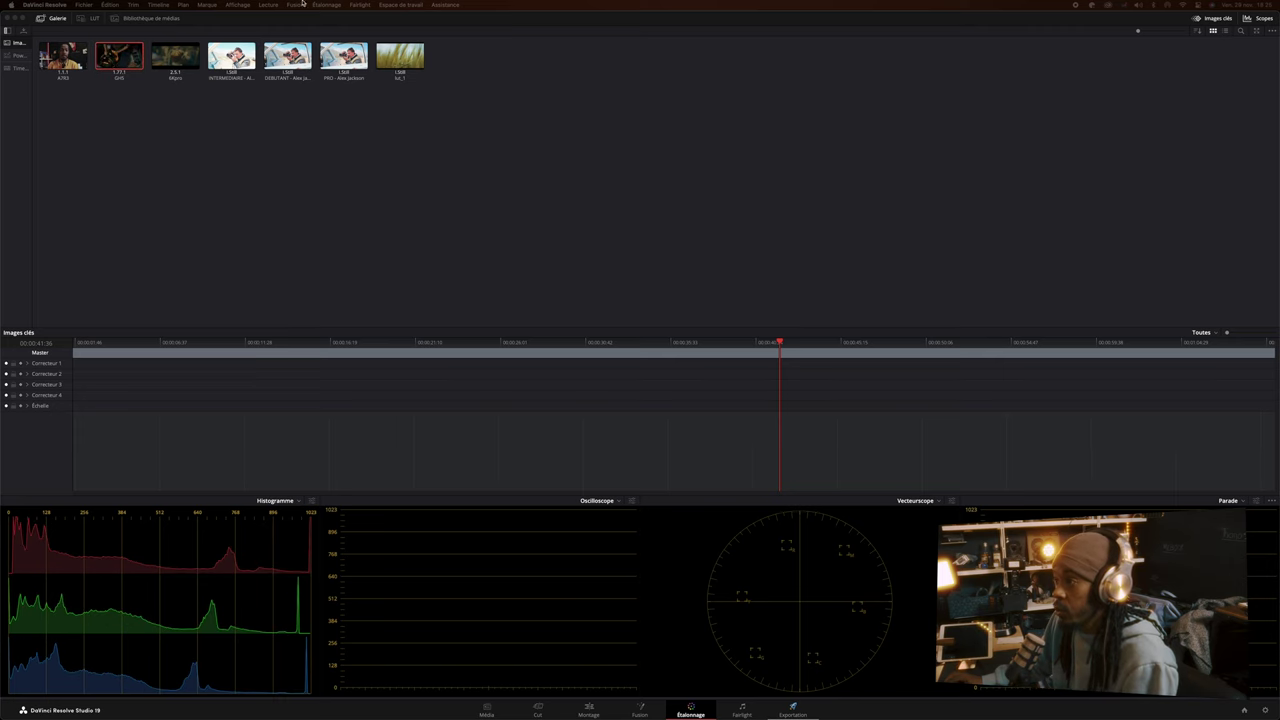
click(405, 6)
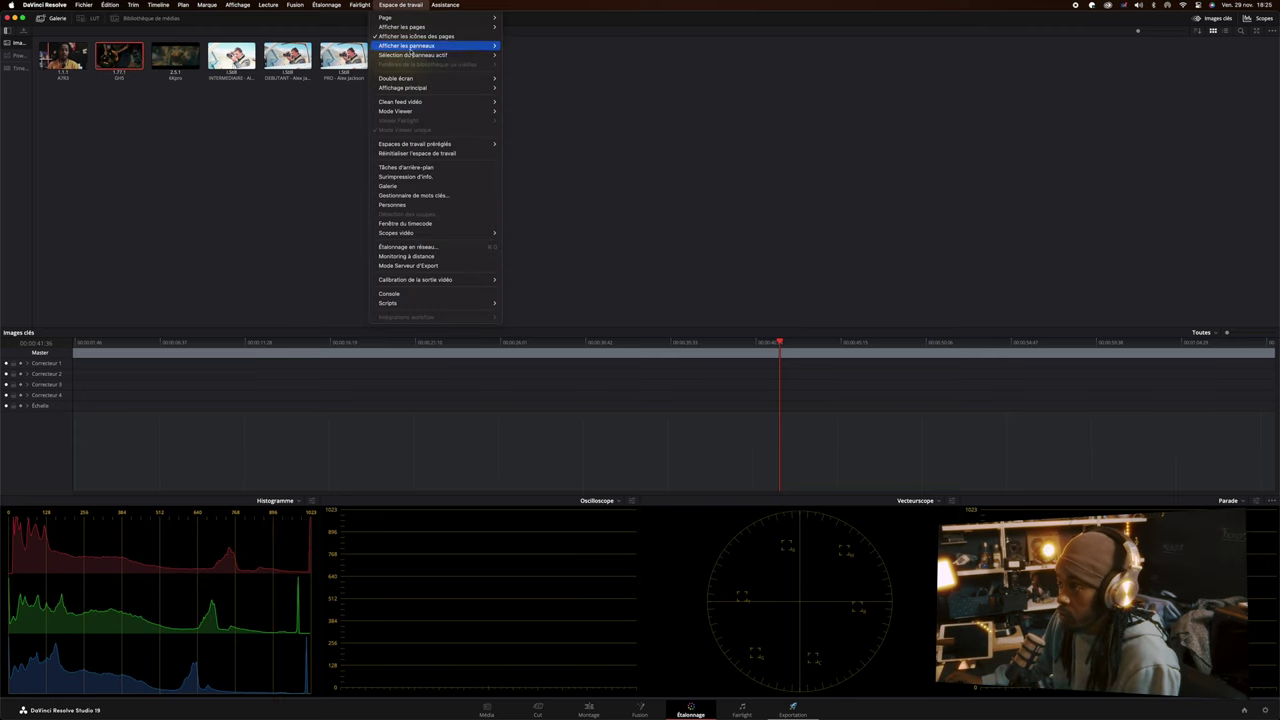
mouse_move(420, 88)
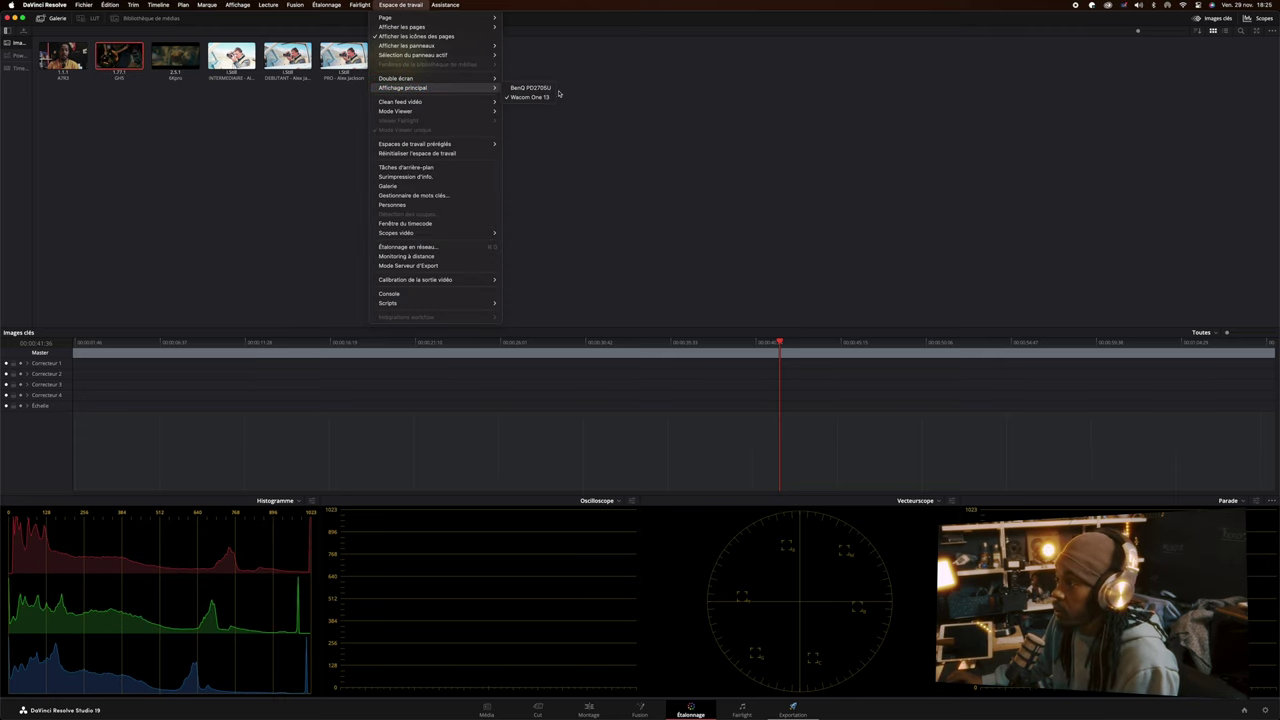
click(528, 89)
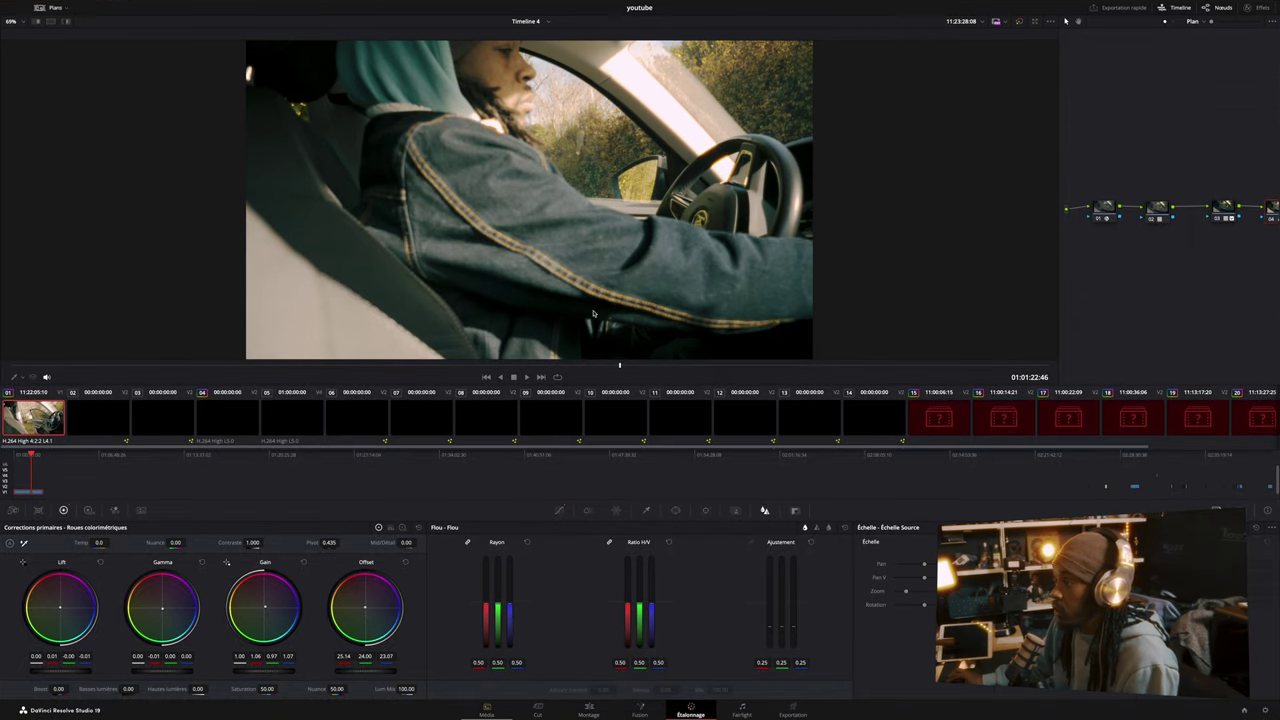
Scrub the driving shot, compare it with the grade bypassed, and widen the node graph
click(27, 457)
drag(27, 457, 36, 457)
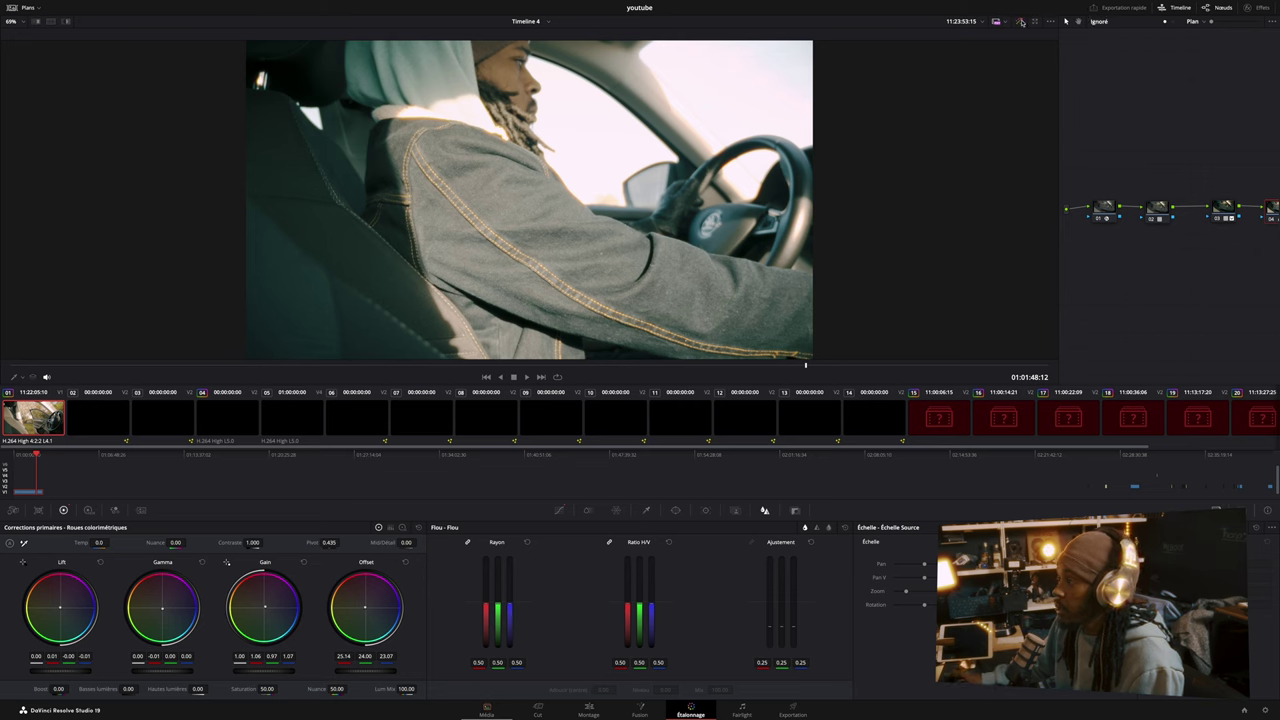
click(1021, 21)
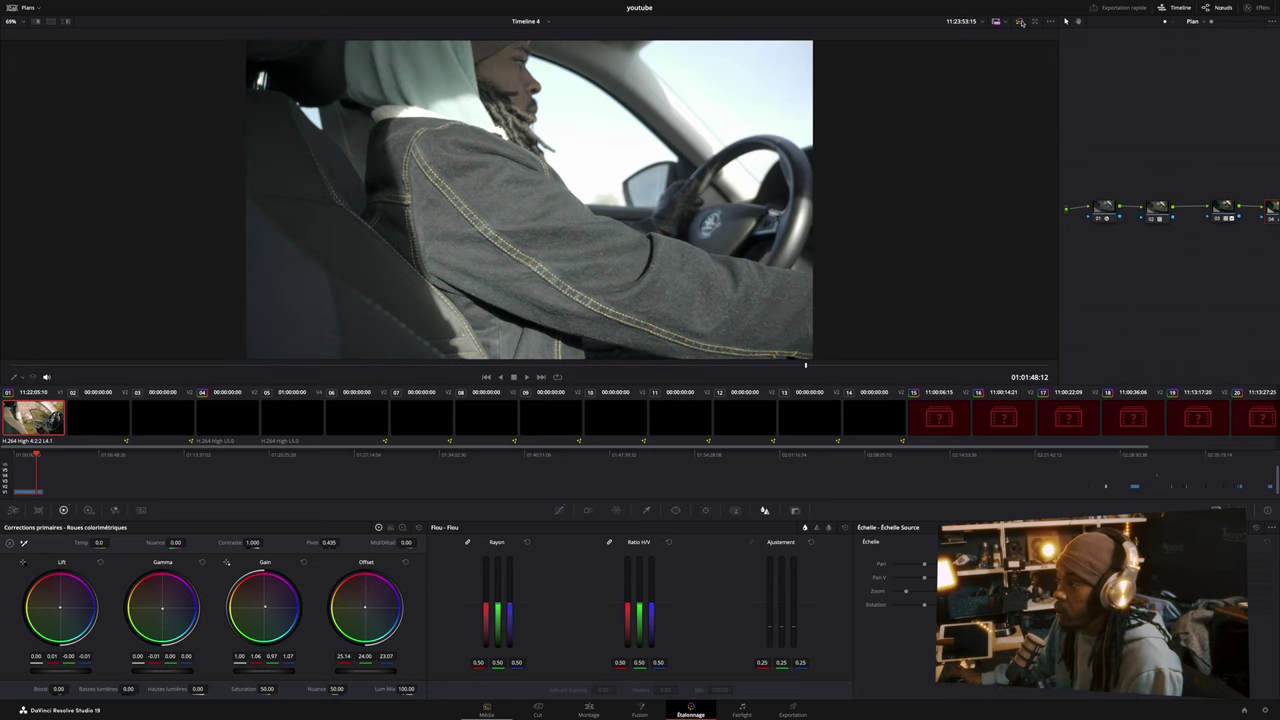
click(1021, 22)
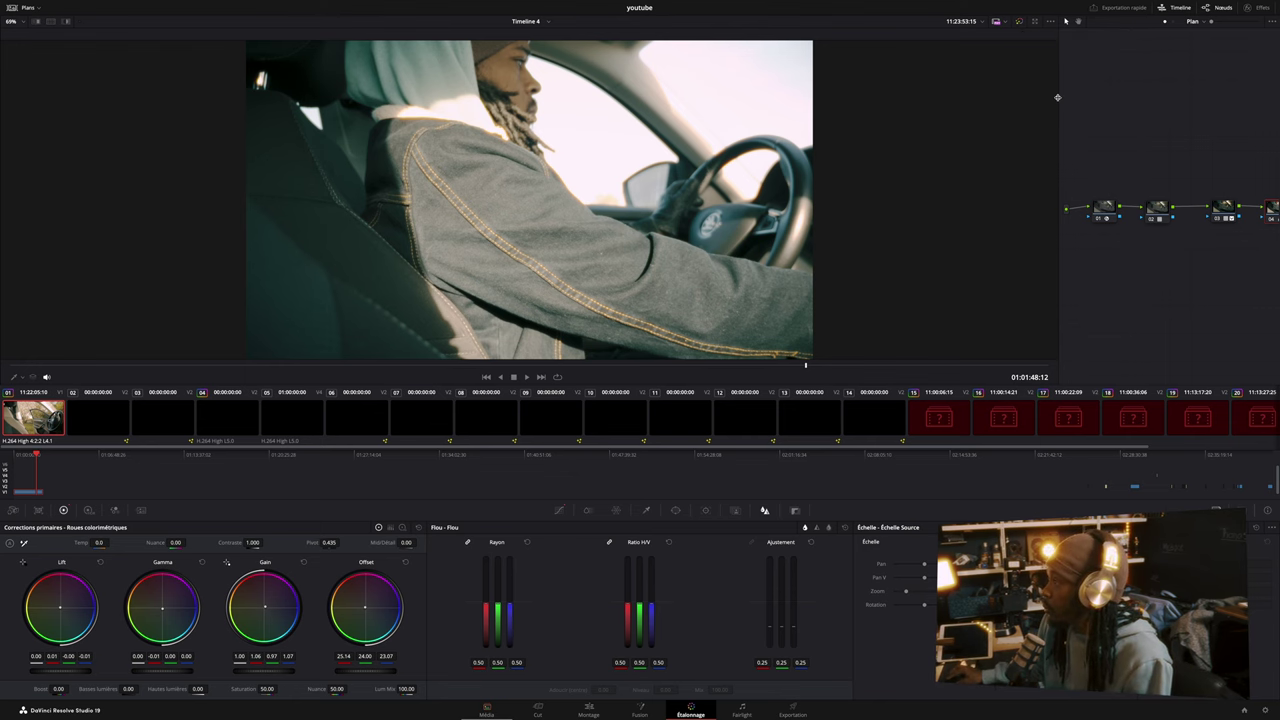
drag(1057, 97, 953, 120)
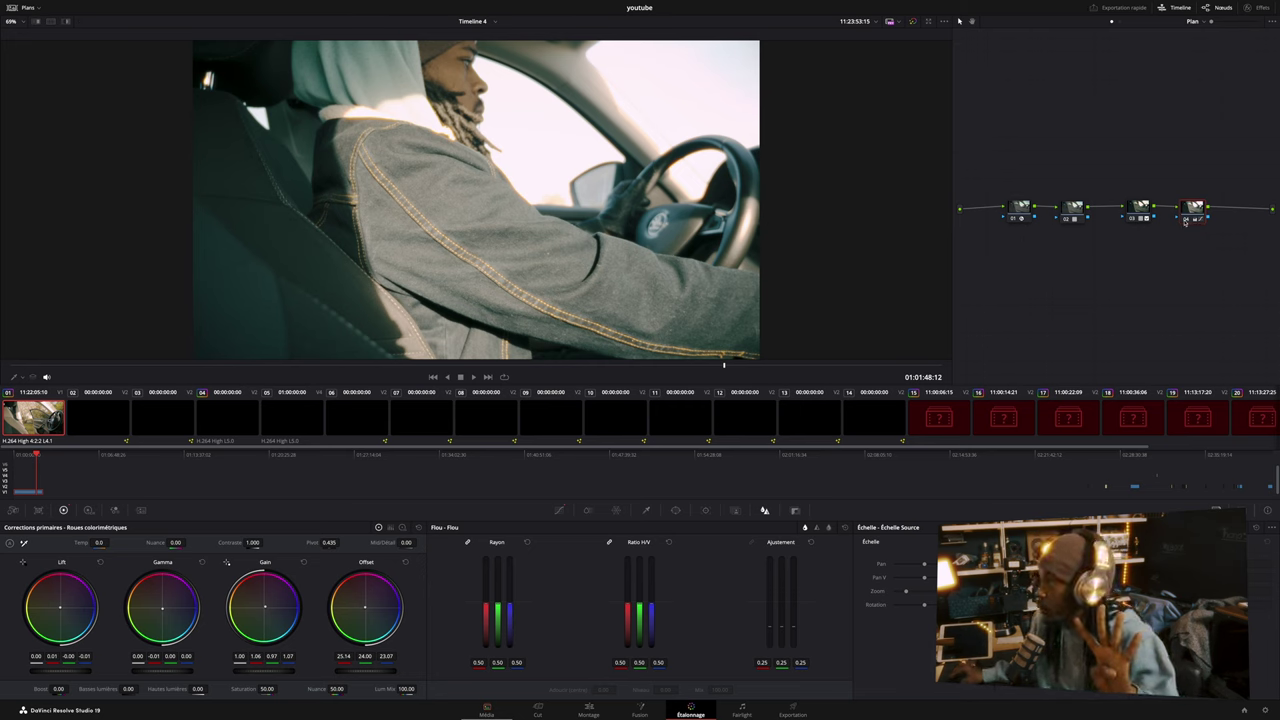
Disable nodes 04, 03, 02 and 01 in turn, then re-enable node 01
key(ctrl+d)
click(1133, 219)
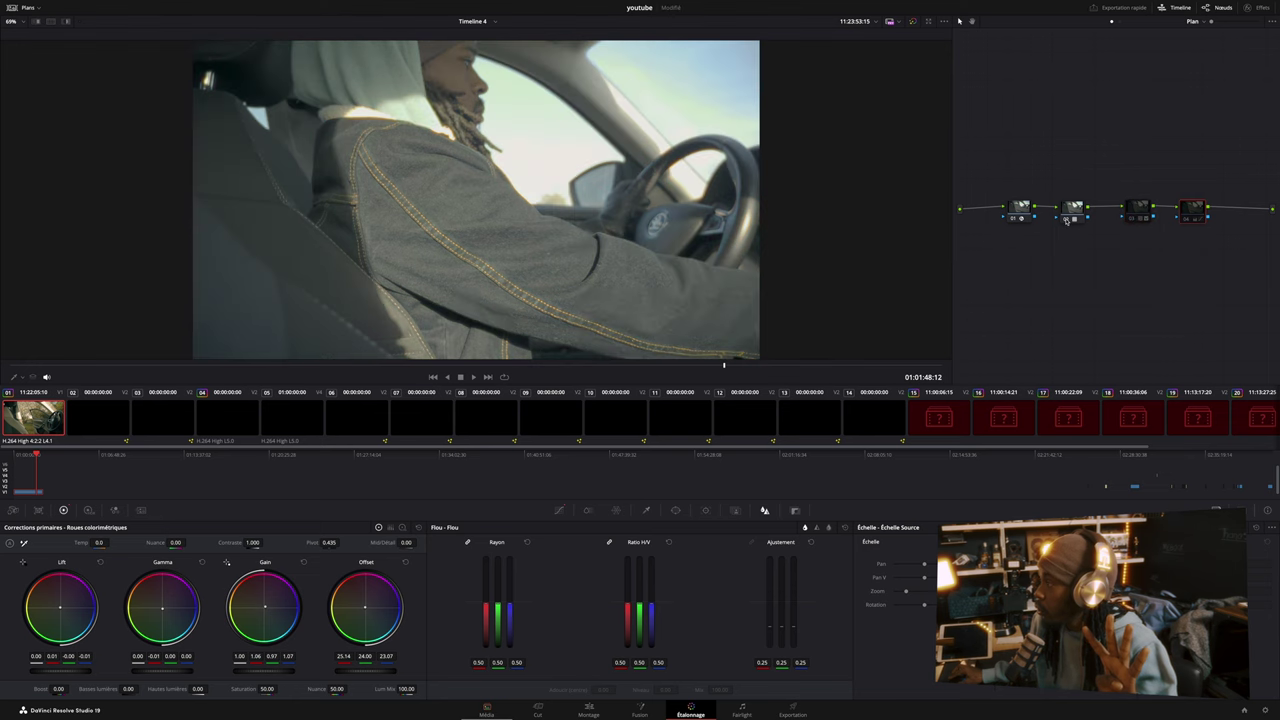
click(1067, 219)
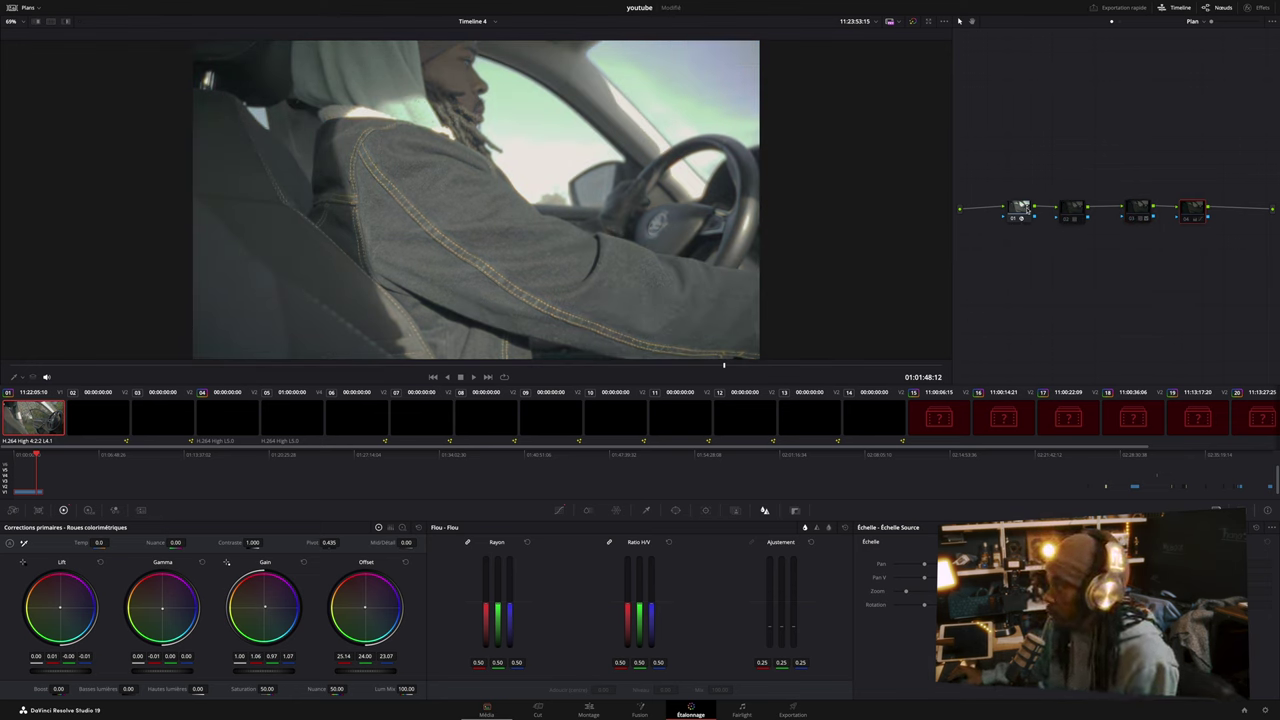
click(1012, 219)
click(1014, 219)
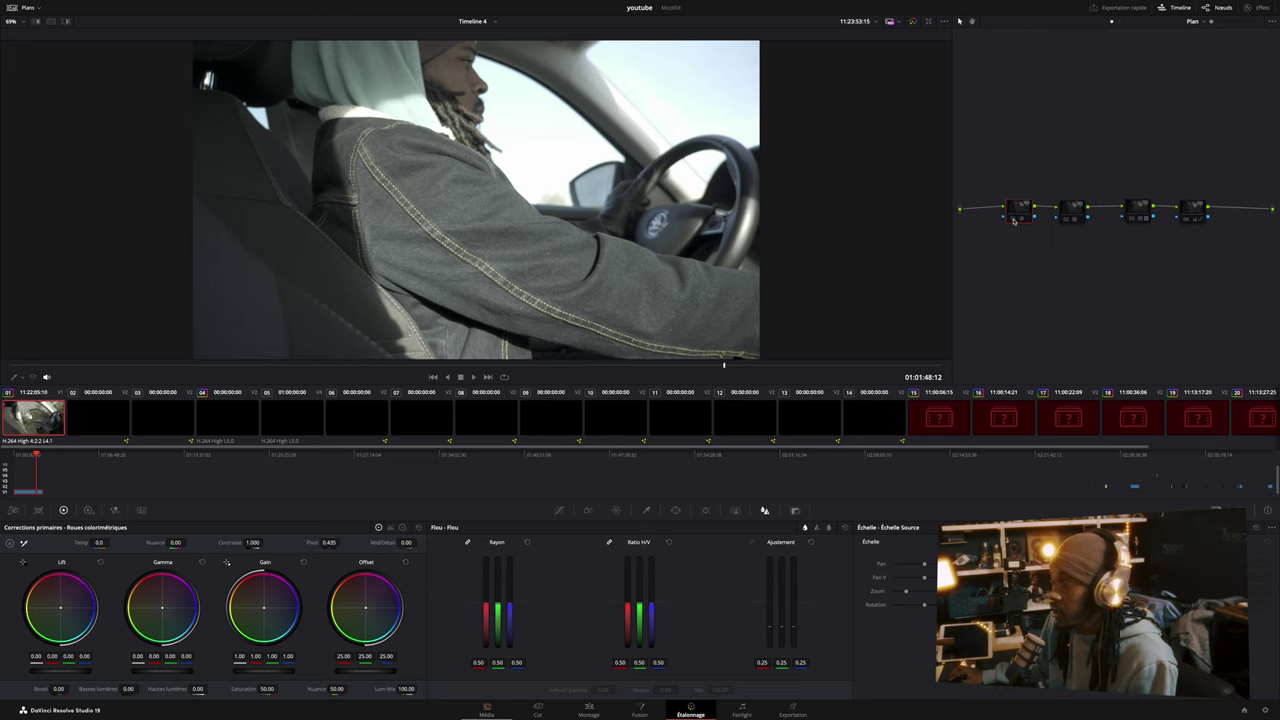
click(1014, 220)
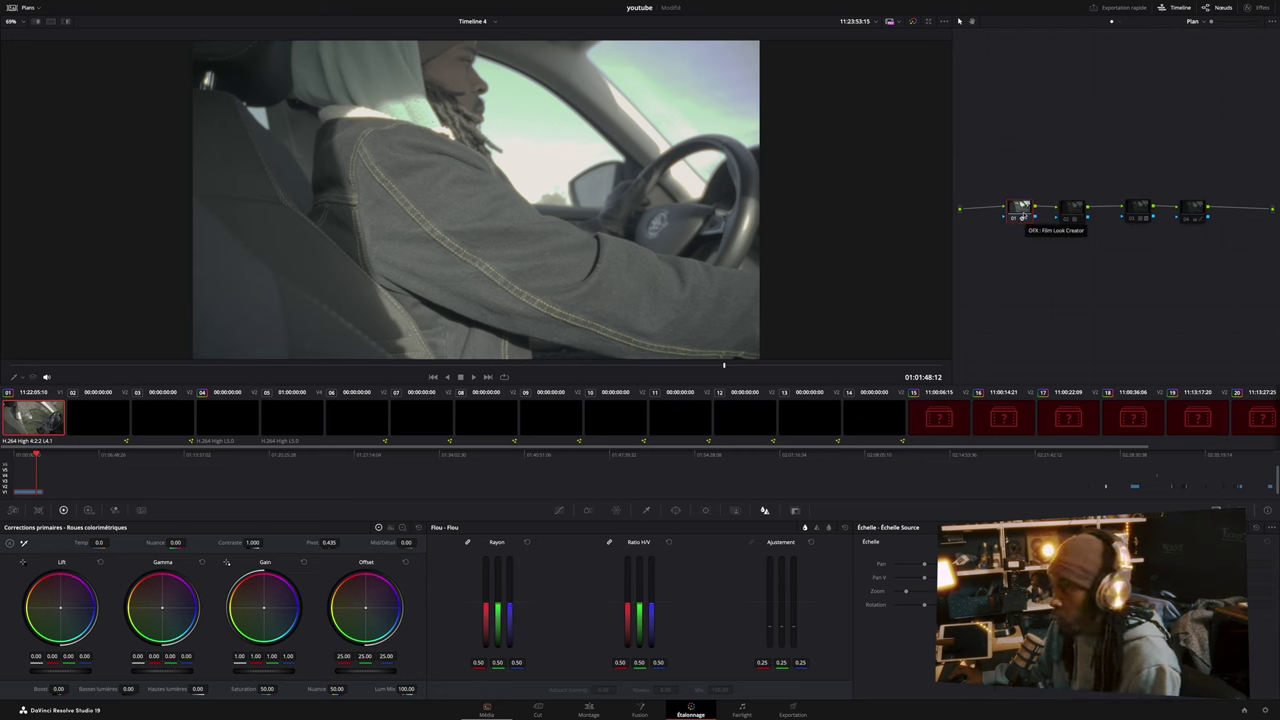
Re-enable nodes 02, 03 and 04 so the full four-node grade is active
click(1070, 212)
click(1069, 218)
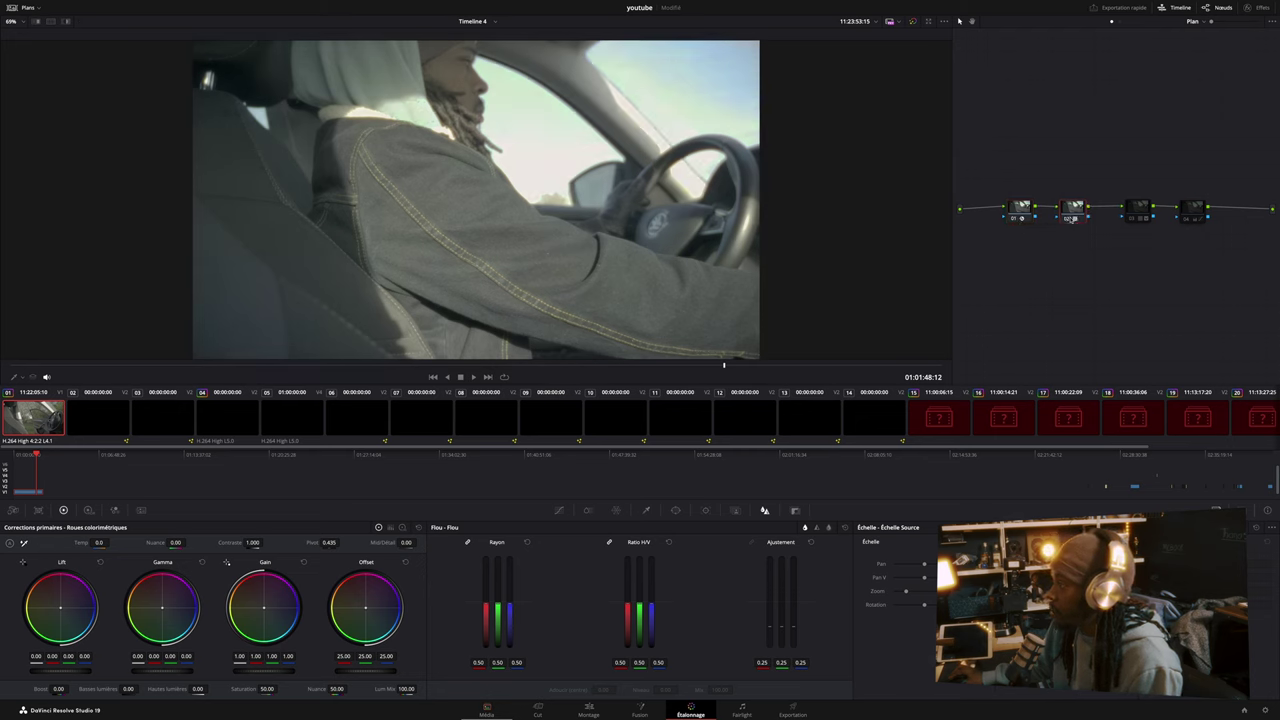
click(1070, 218)
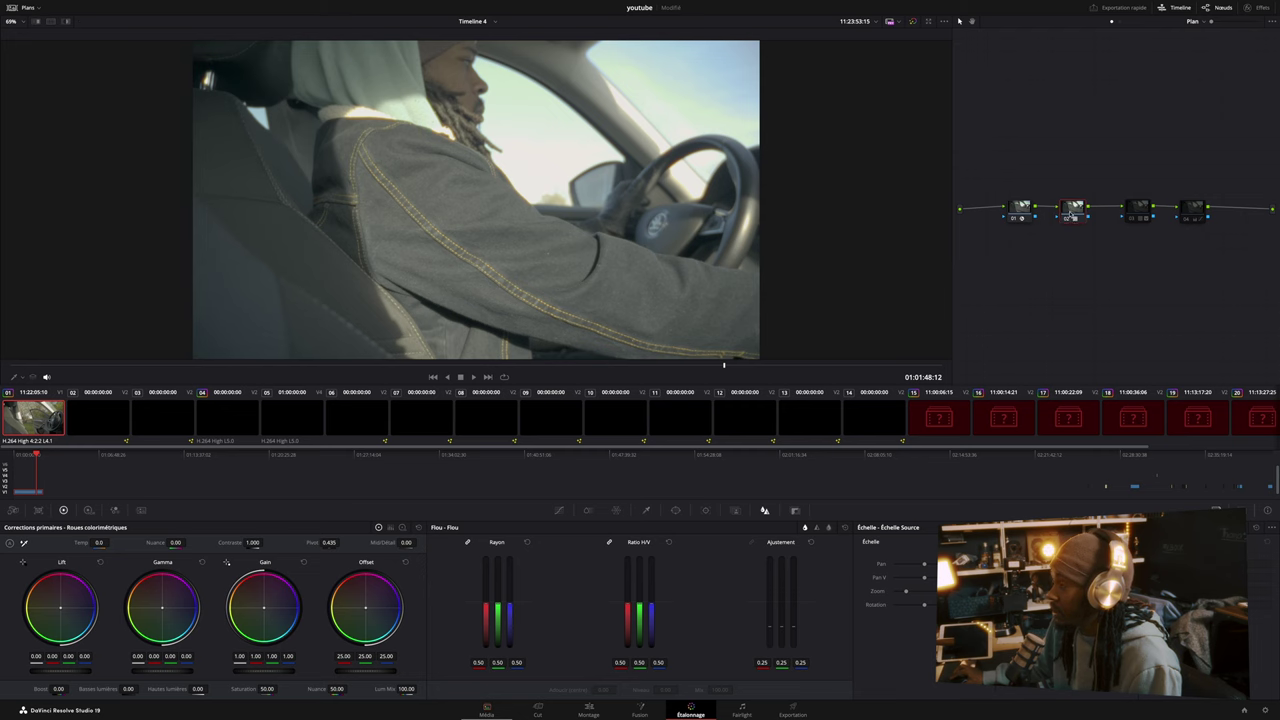
click(1133, 207)
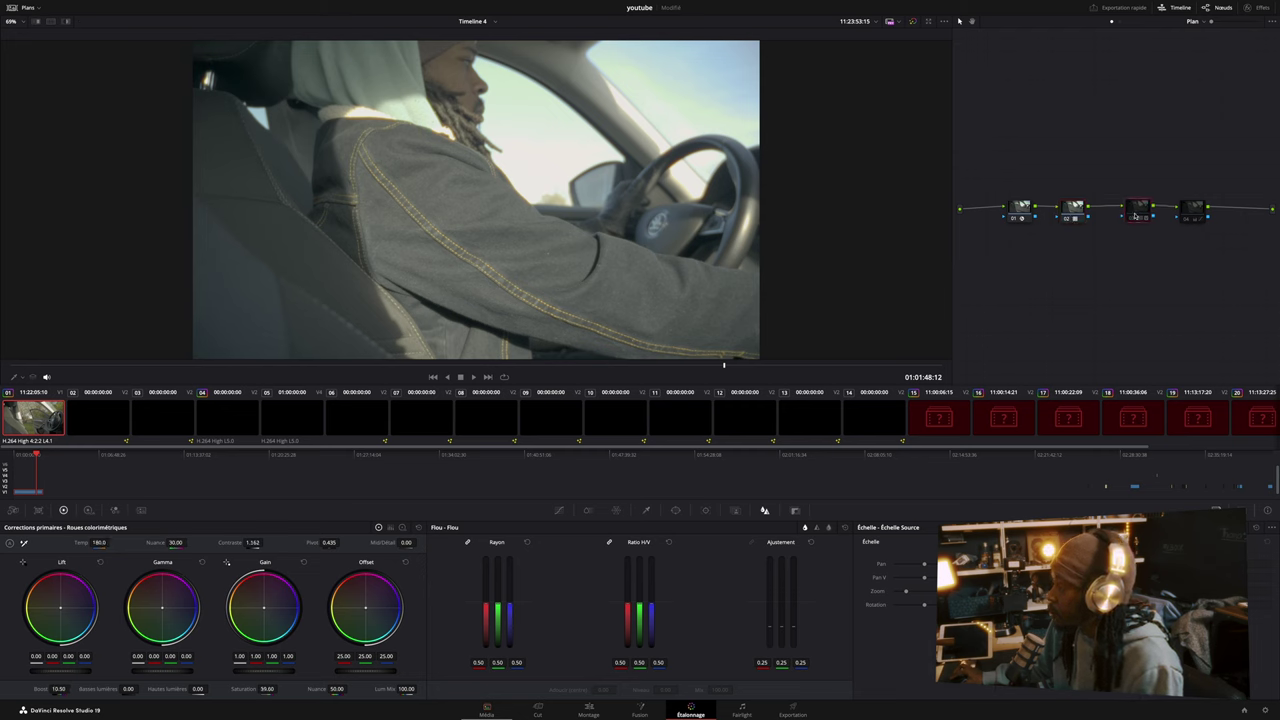
click(1135, 217)
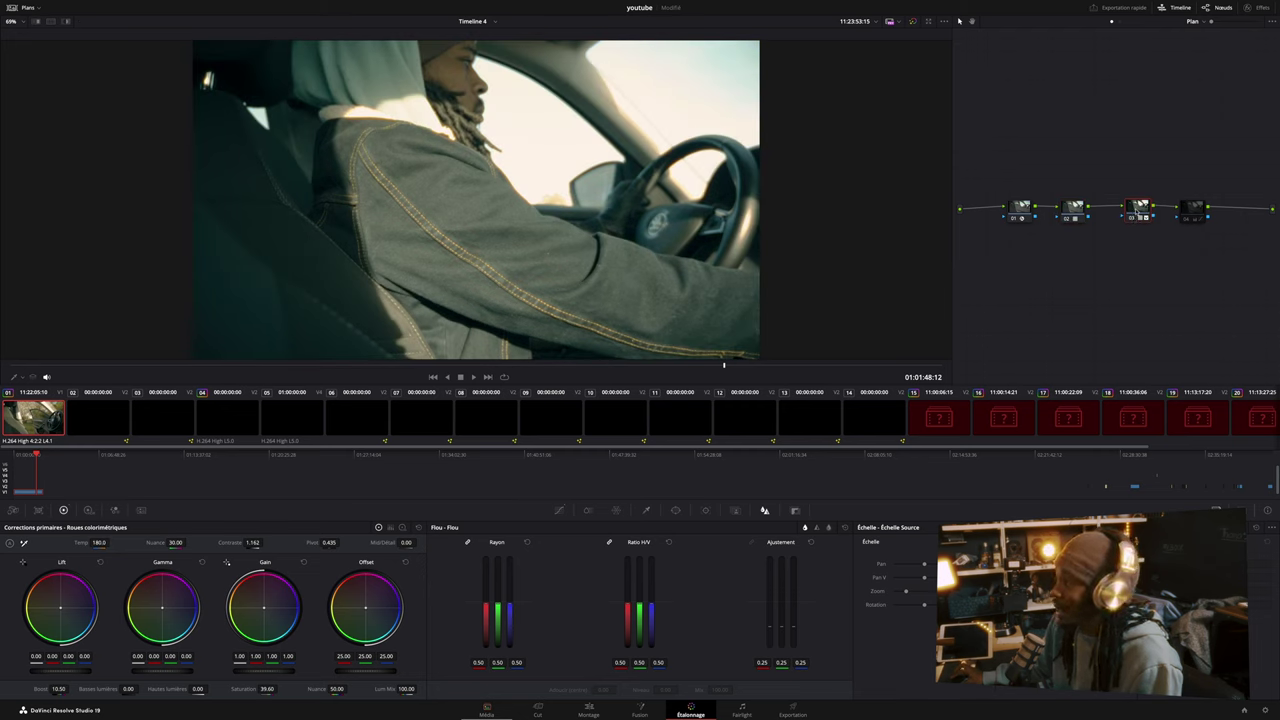
click(1191, 207)
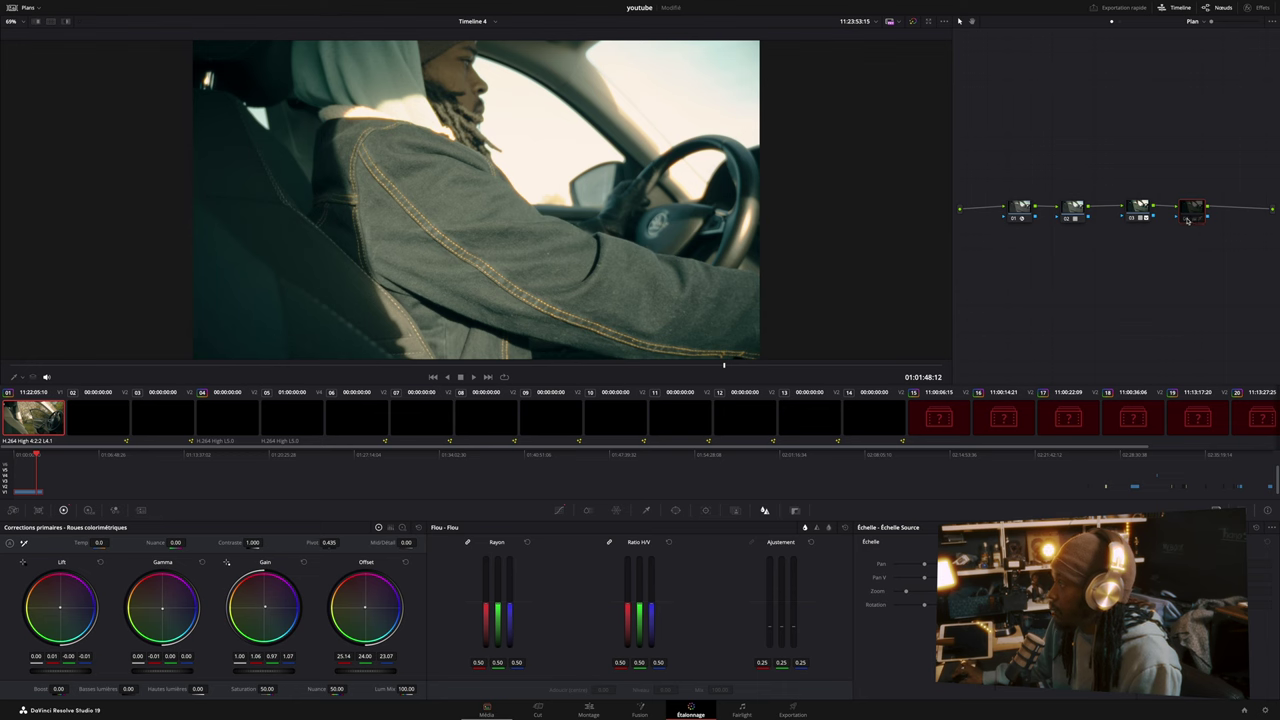
click(1187, 218)
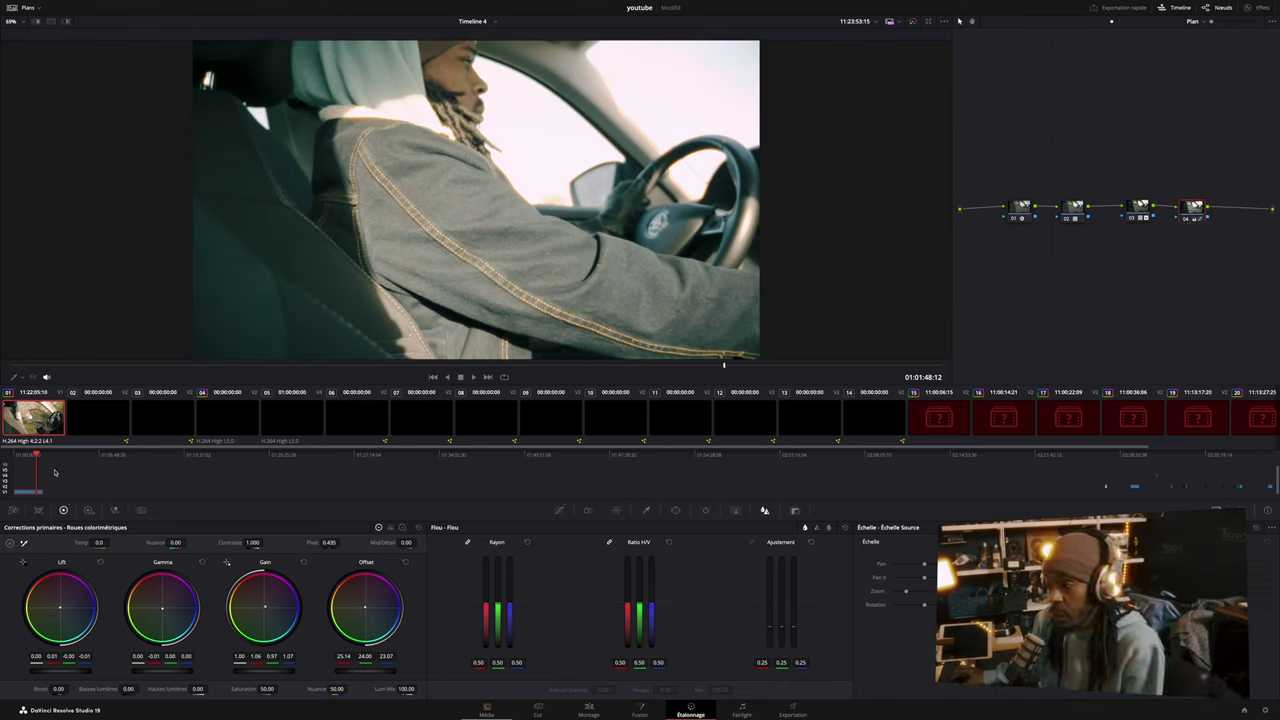
Scrub to another moment, view it ungraded via bypass, and open the Edit page
drag(38, 456, 29, 456)
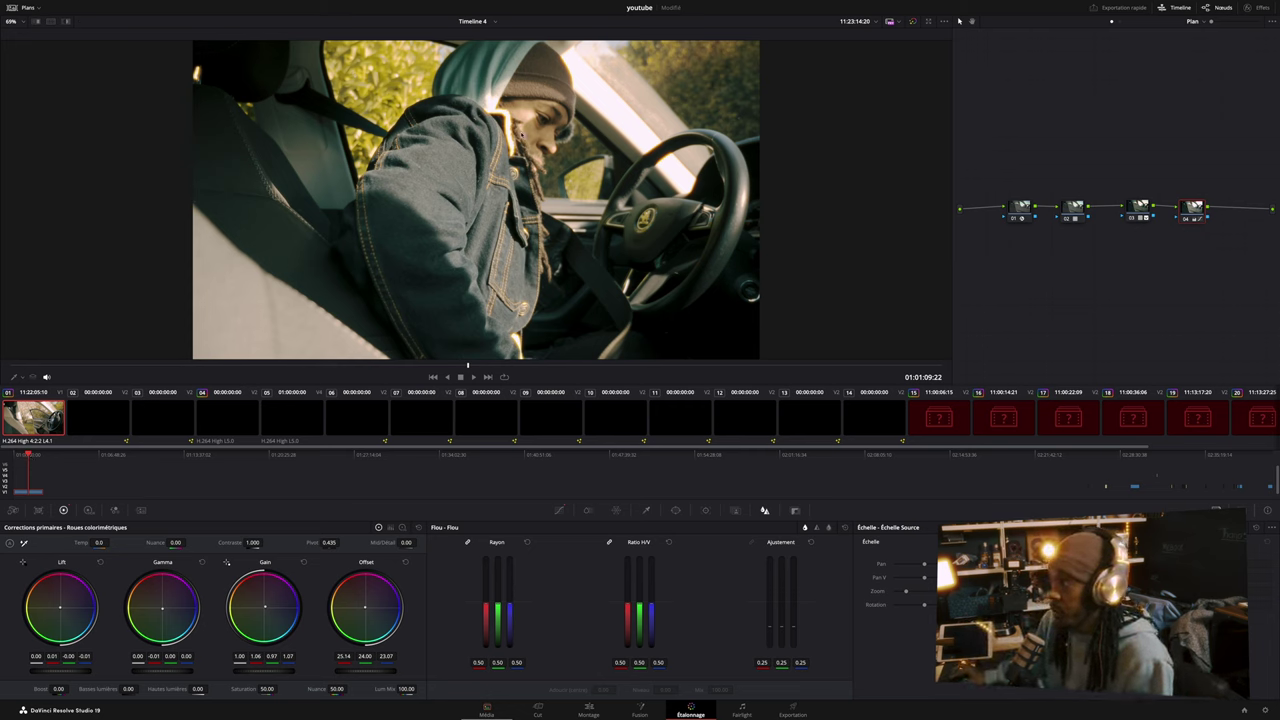
click(912, 21)
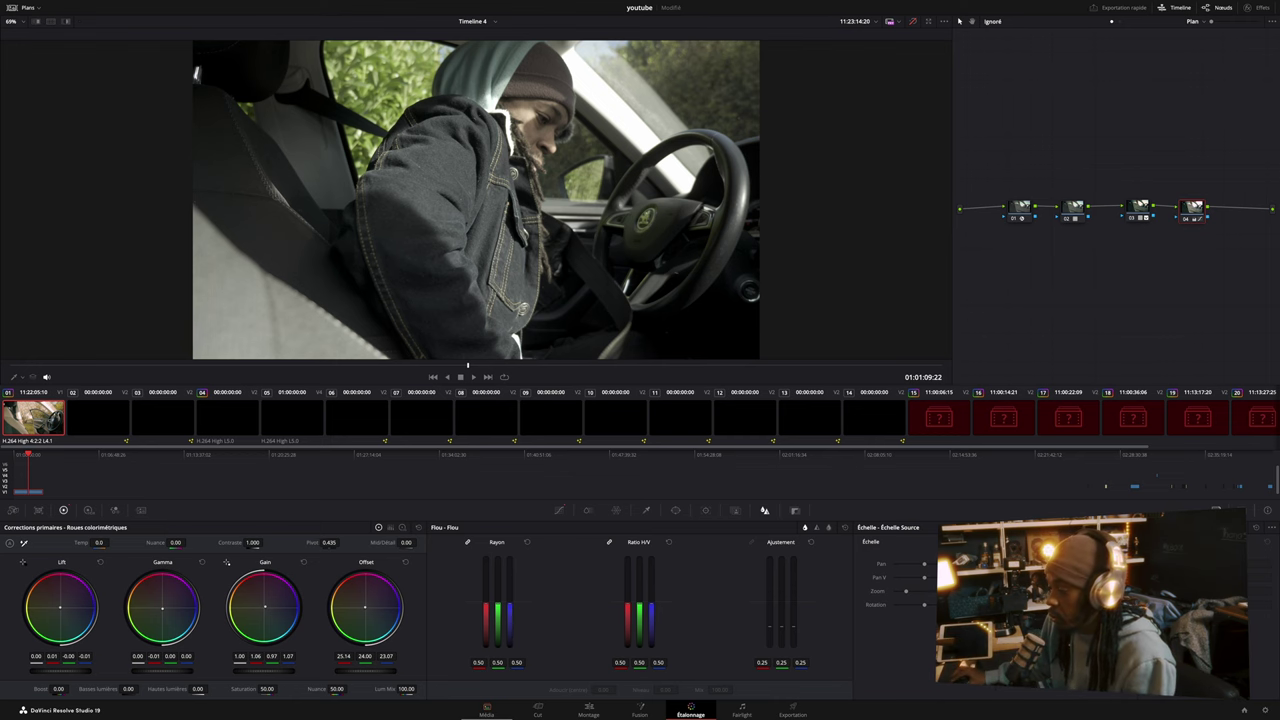
key(shift+4)
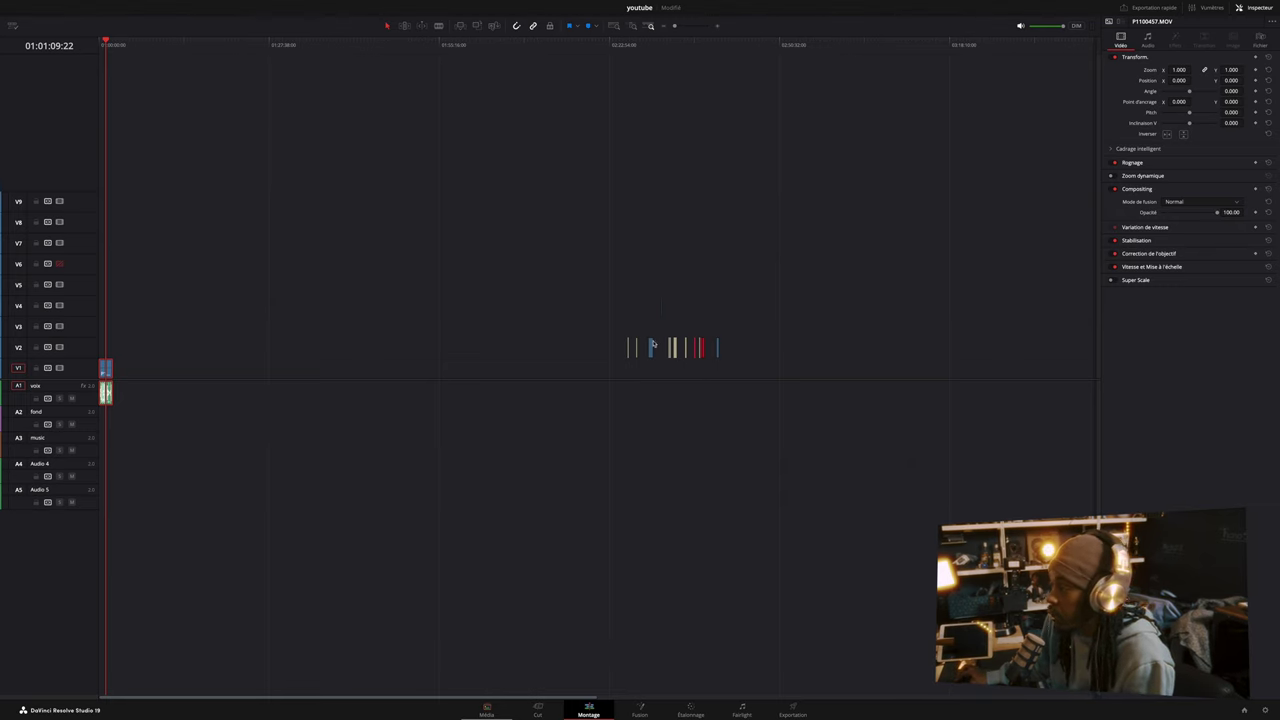
Move youtube-chanel.mp4 to the timeline start, set BenQ as main display, and open Fairlight
drag(653, 346, 110, 347)
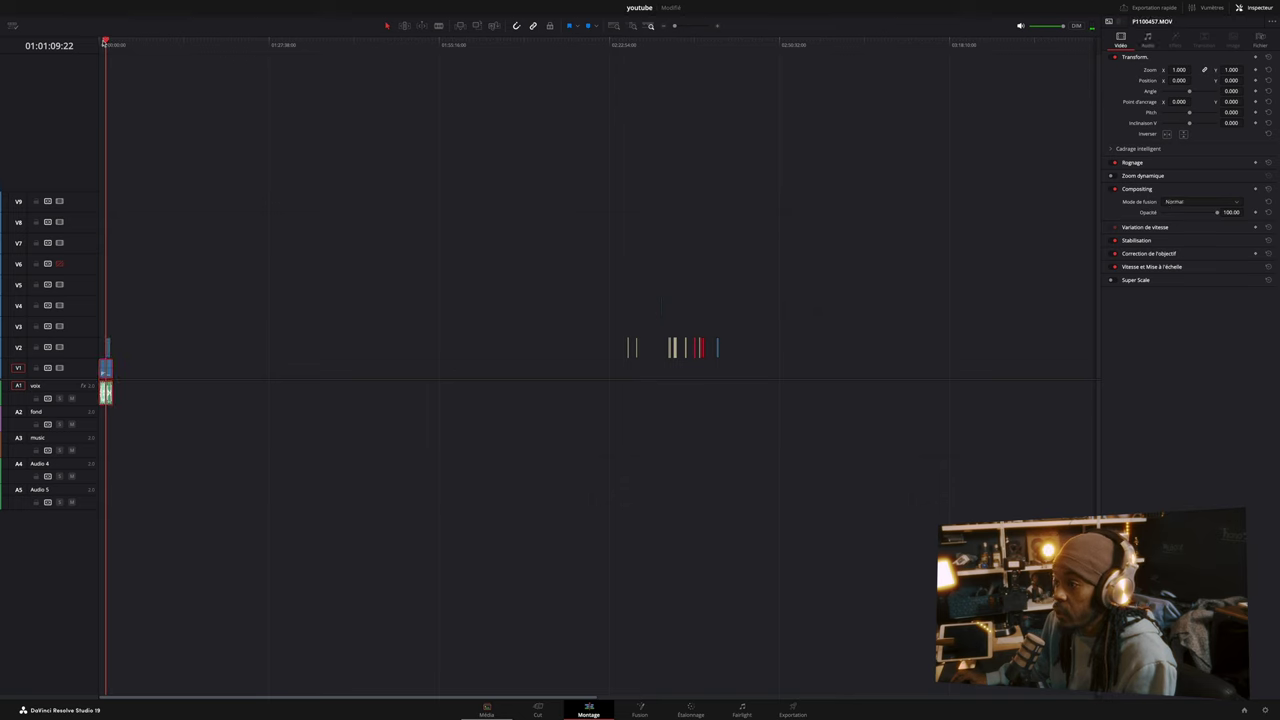
drag(105, 42, 98, 43)
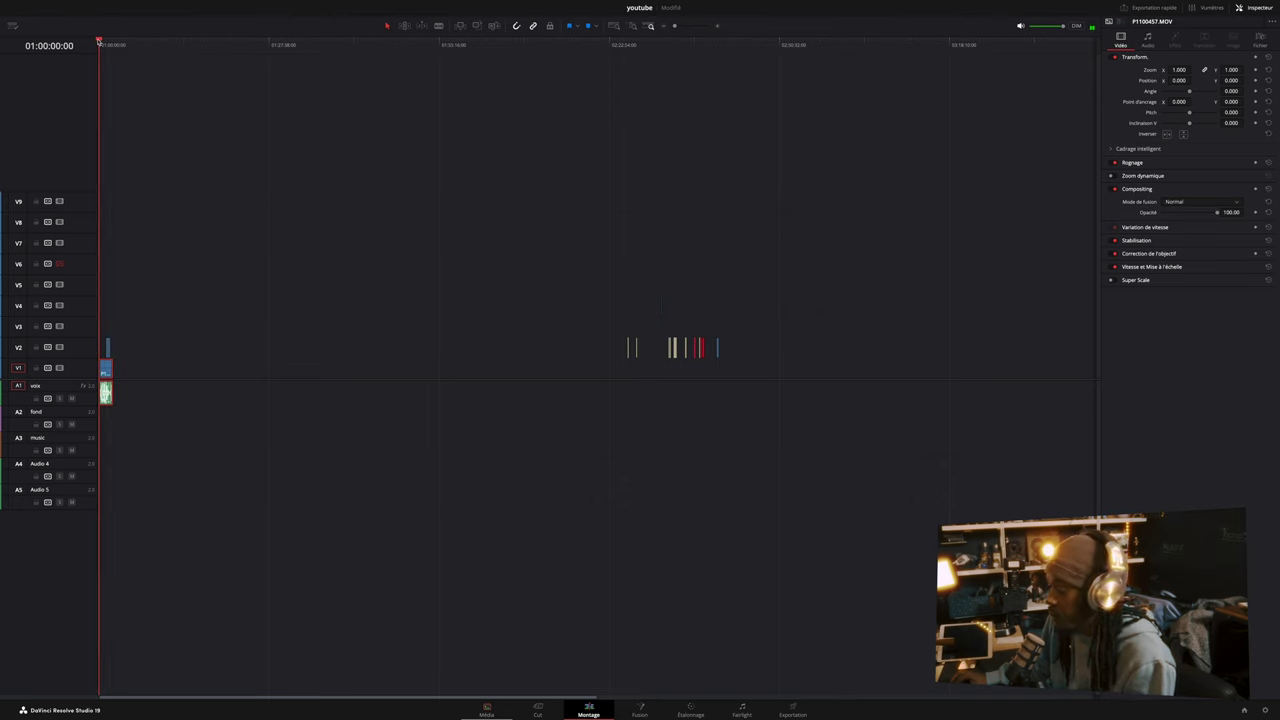
click(418, 4)
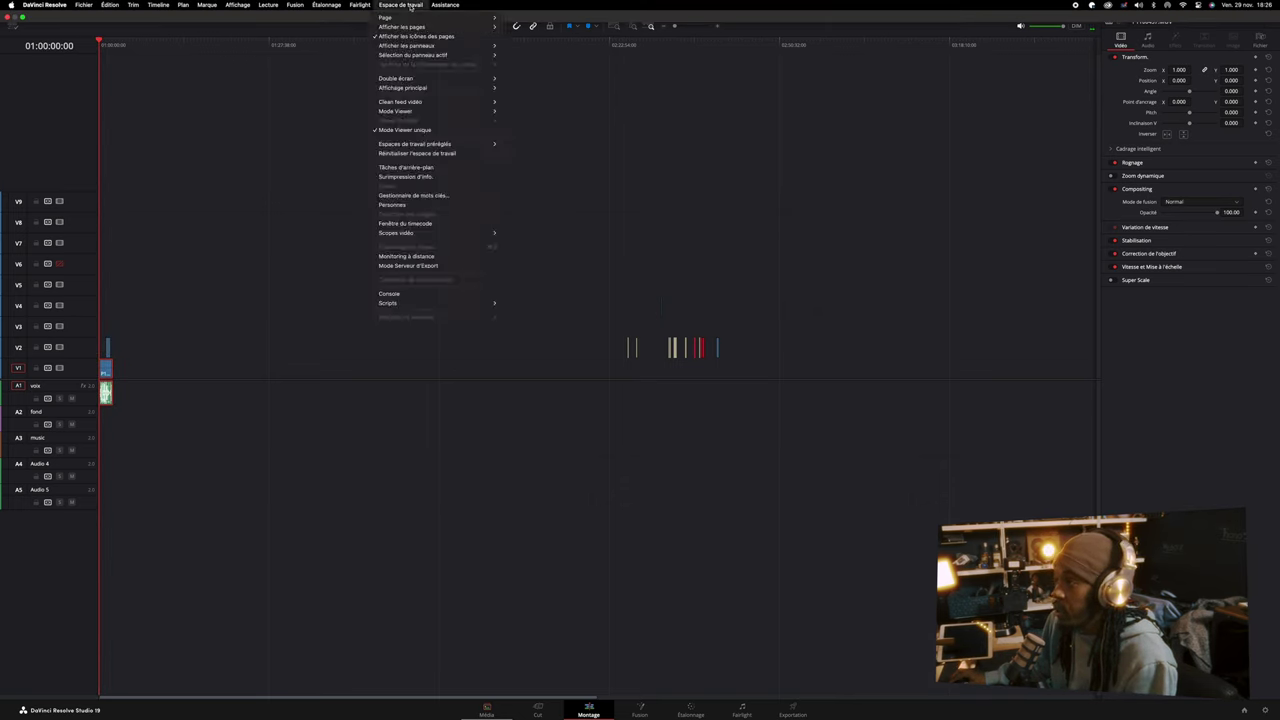
mouse_move(440, 87)
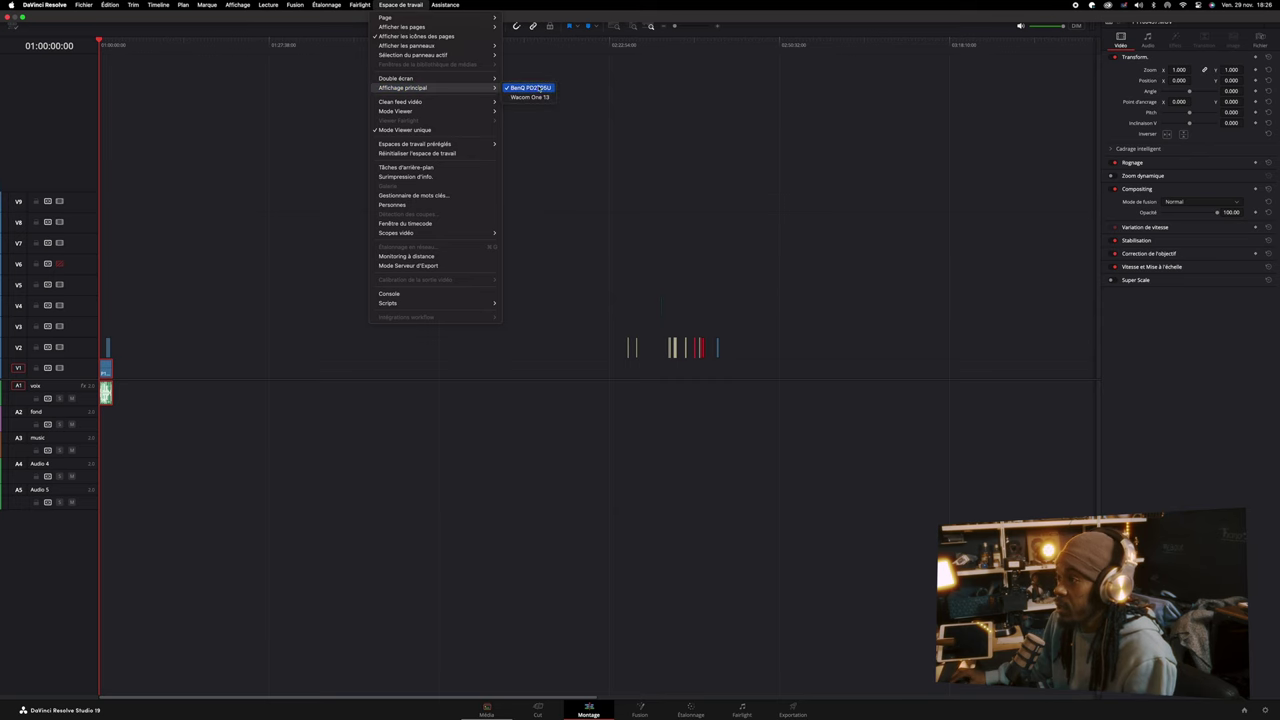
click(528, 97)
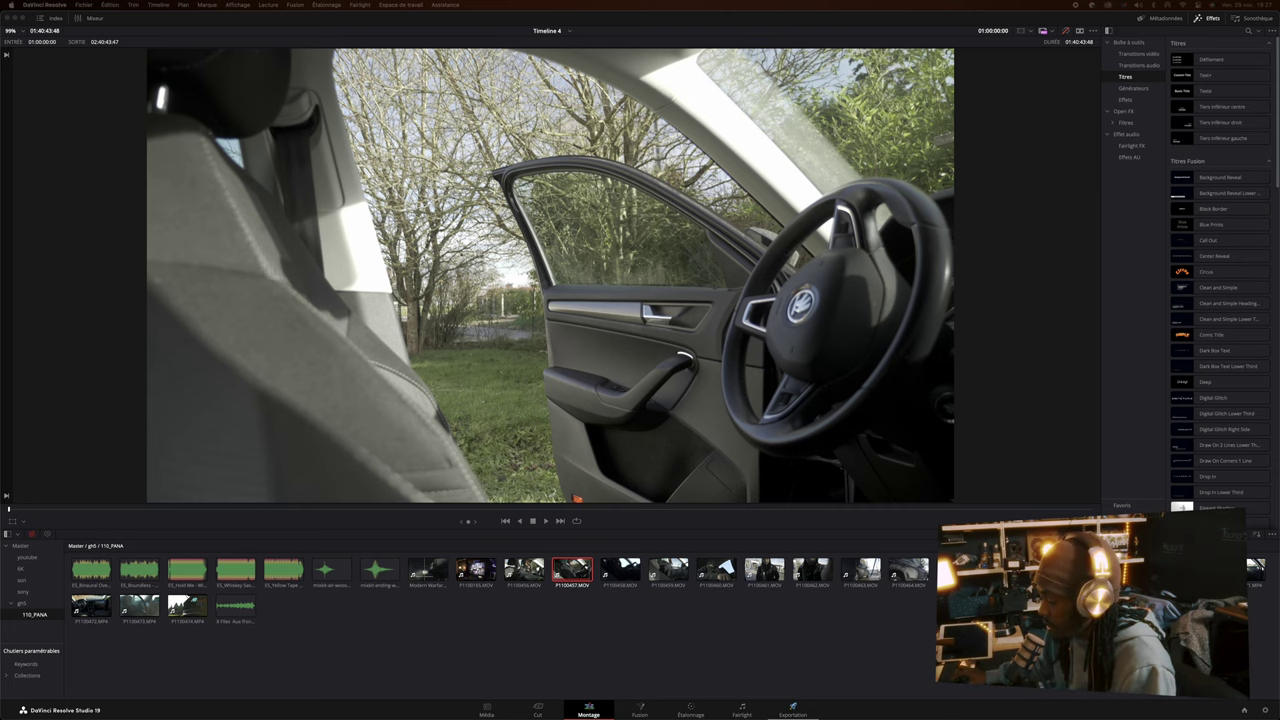
key(shift+6)
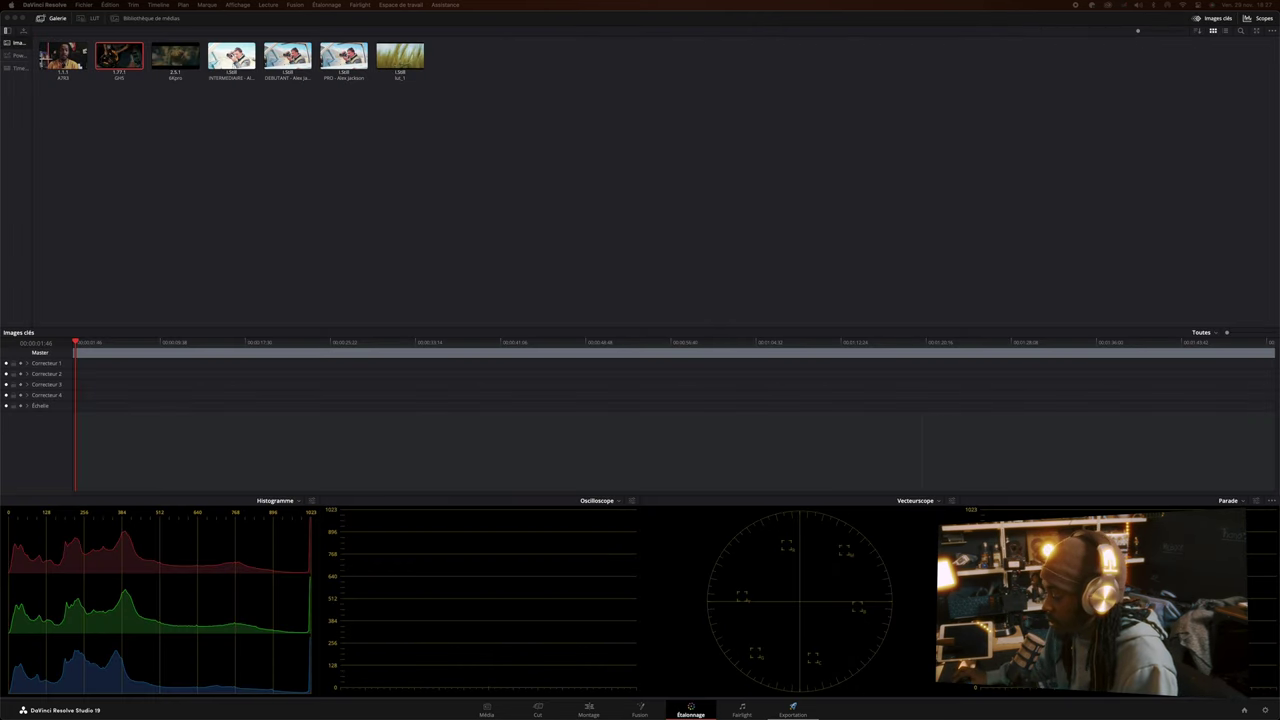
key(shift+7)
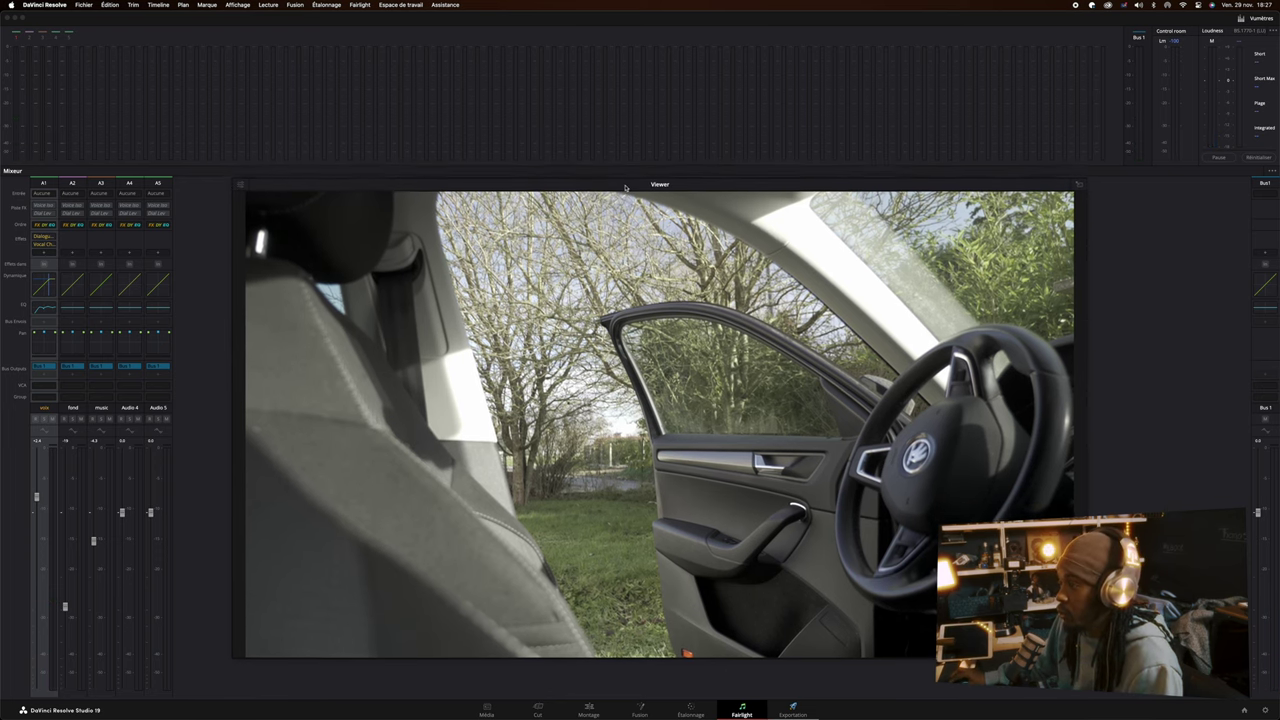
drag(625, 187, 627, 191)
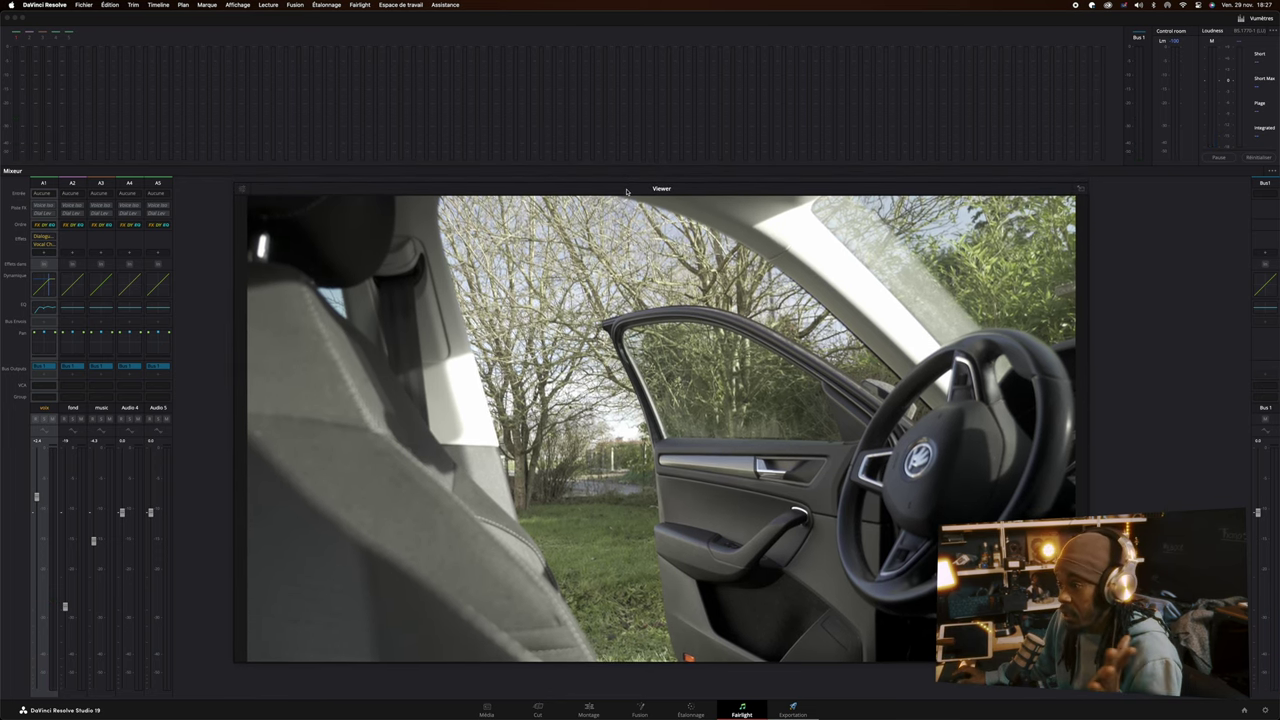
click(46, 186)
click(78, 184)
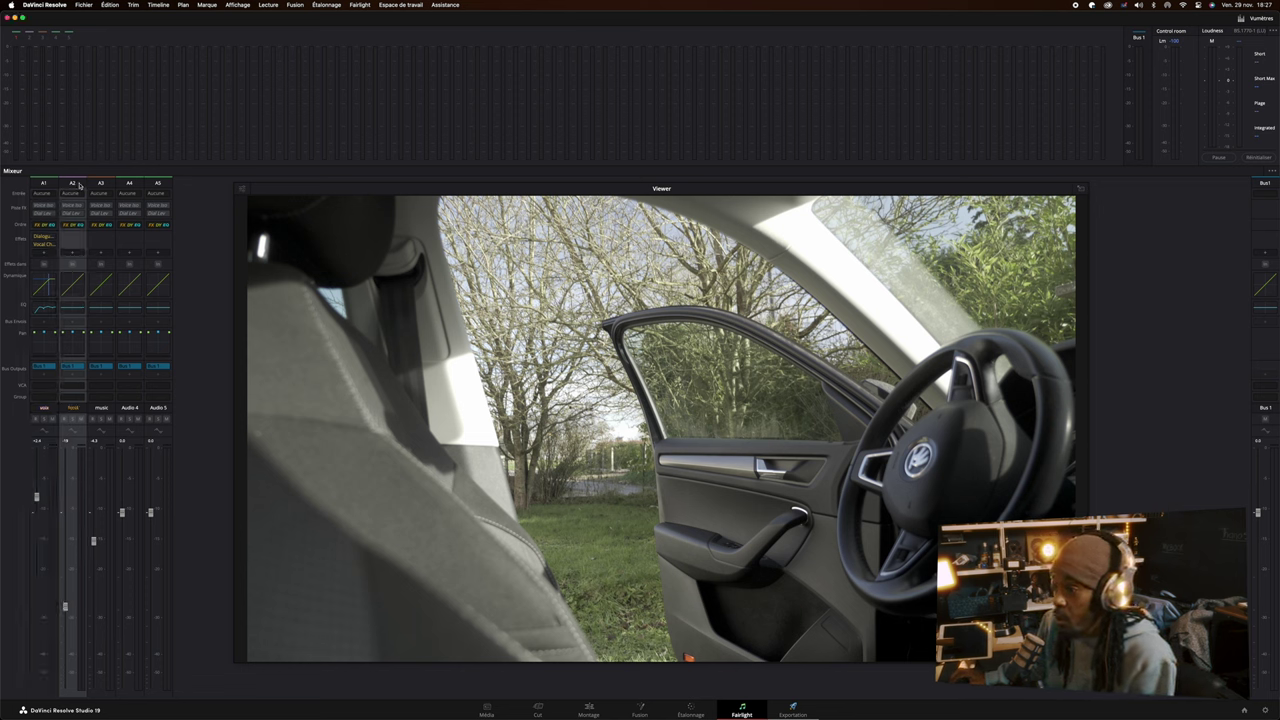
click(100, 184)
click(128, 184)
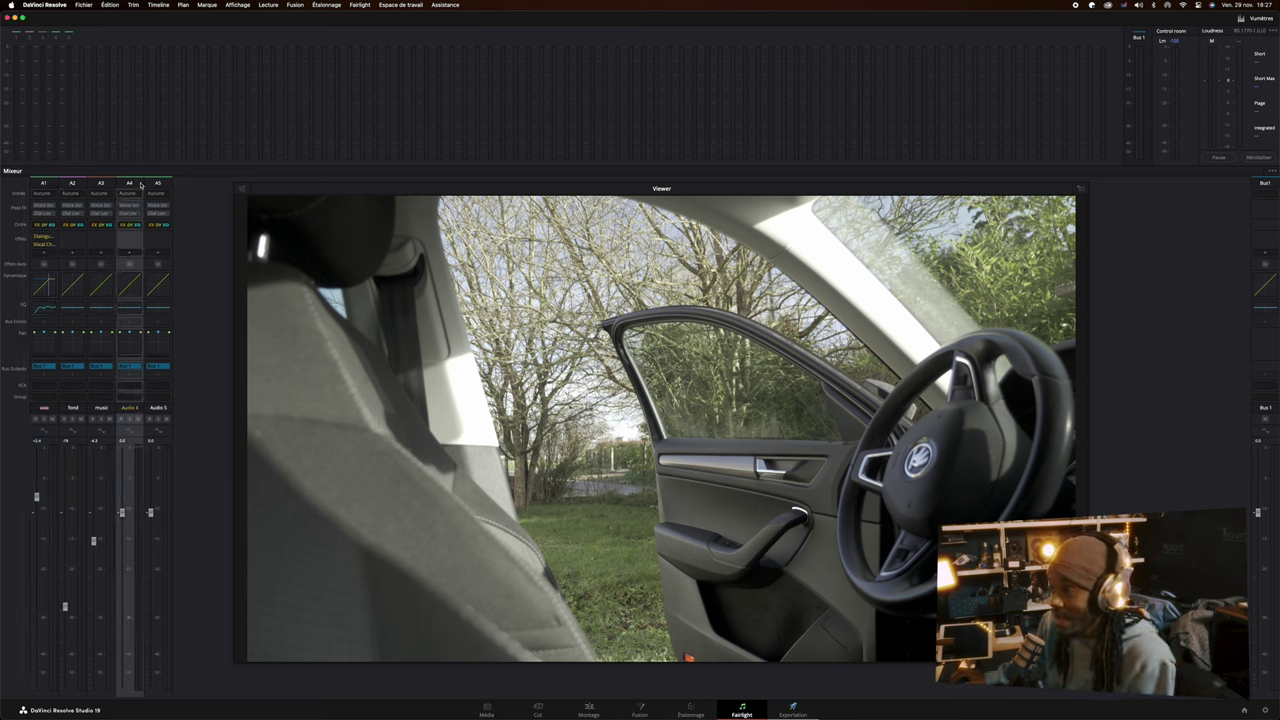
click(165, 186)
click(45, 186)
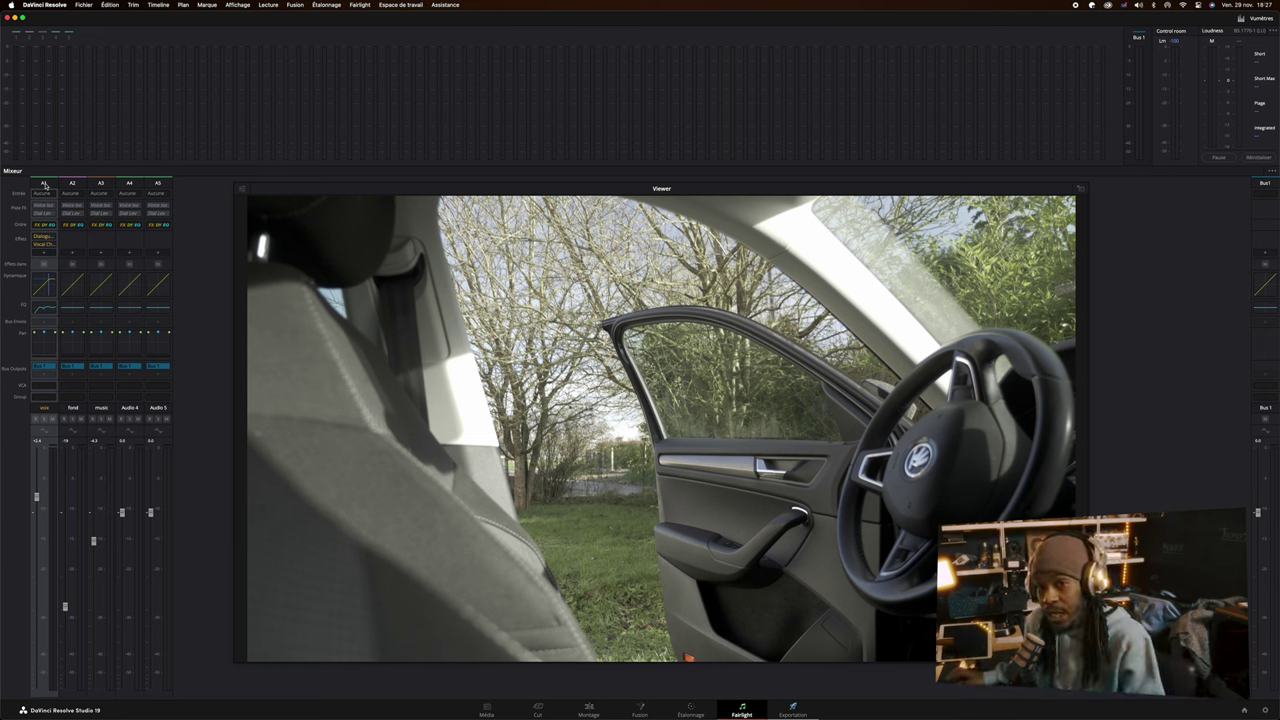
click(68, 186)
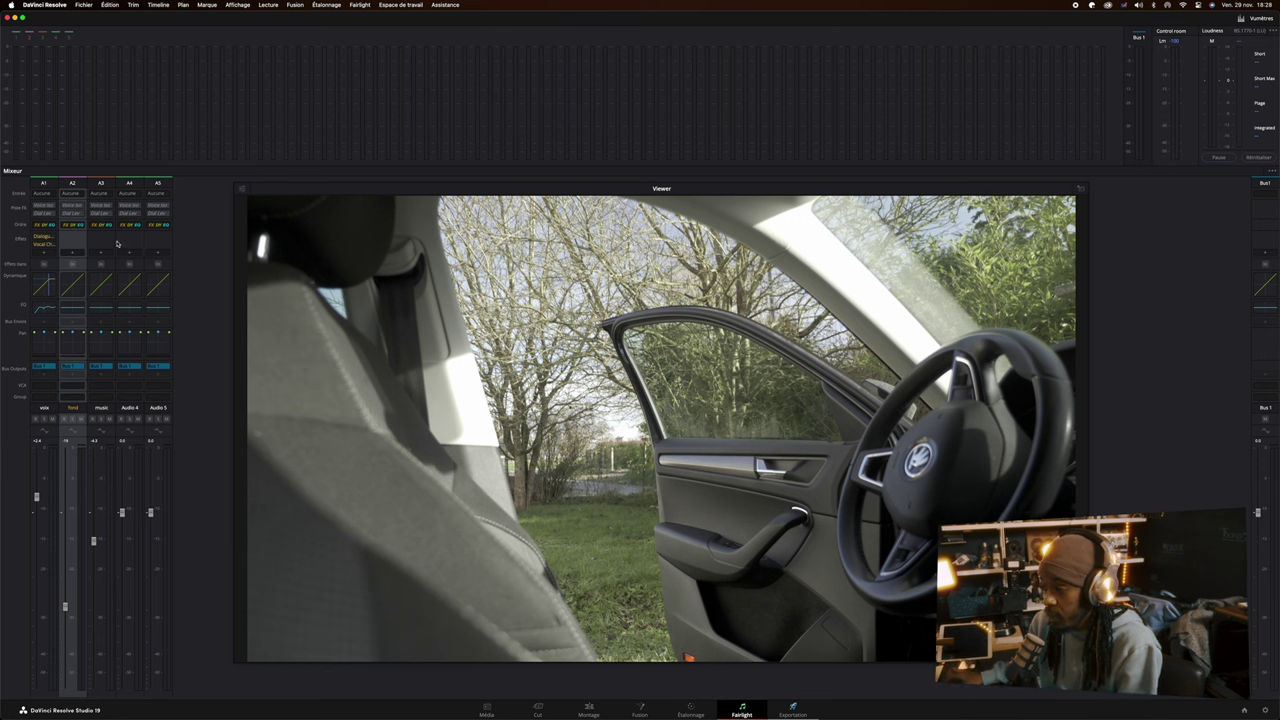
click(101, 185)
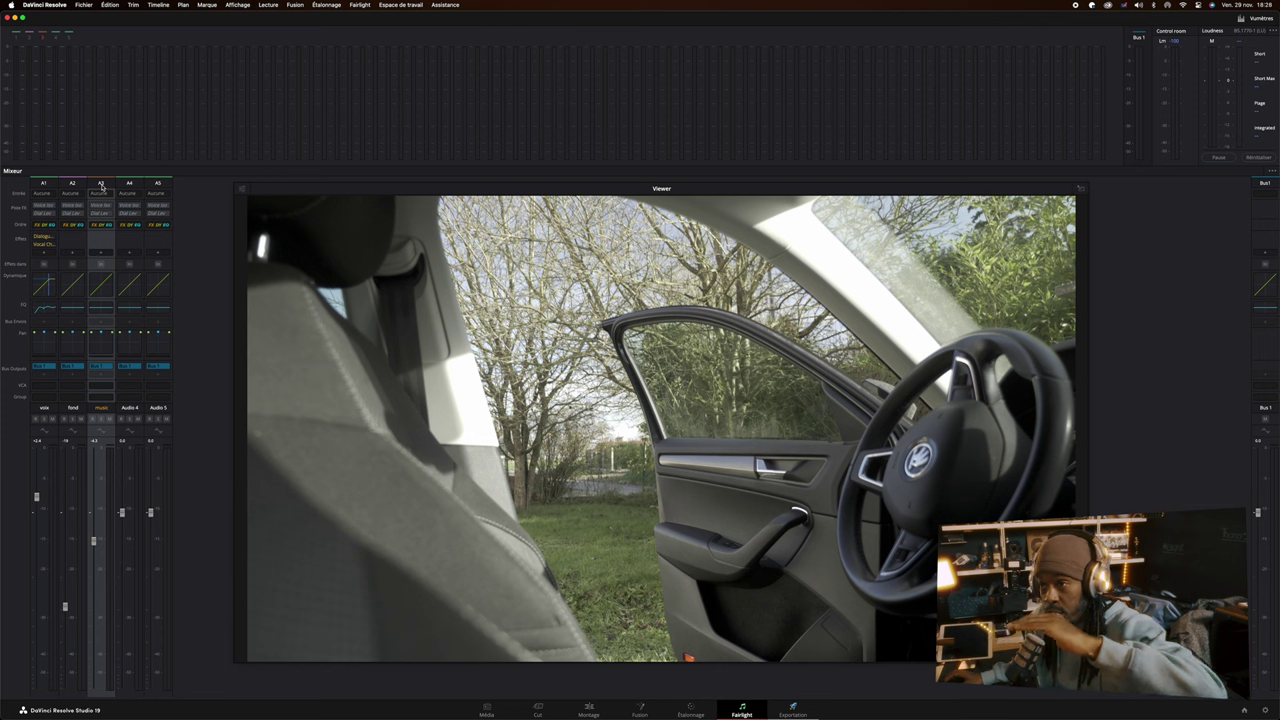
click(101, 185)
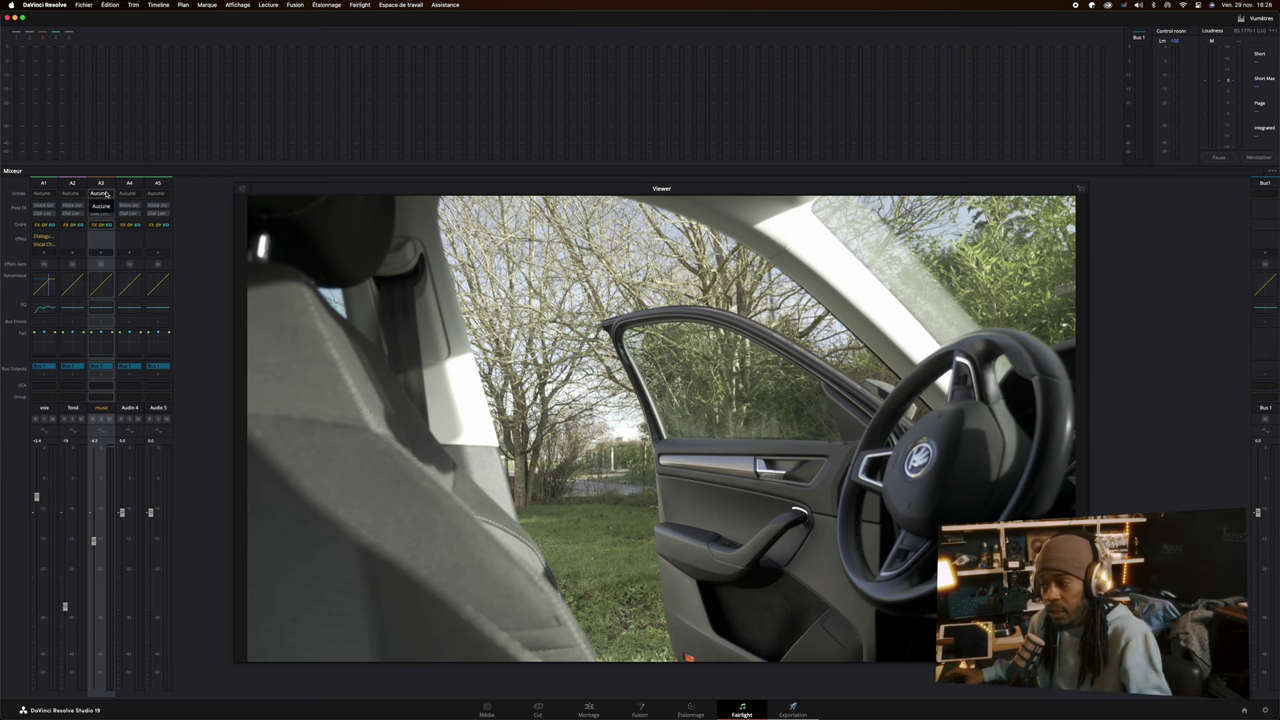
click(43, 184)
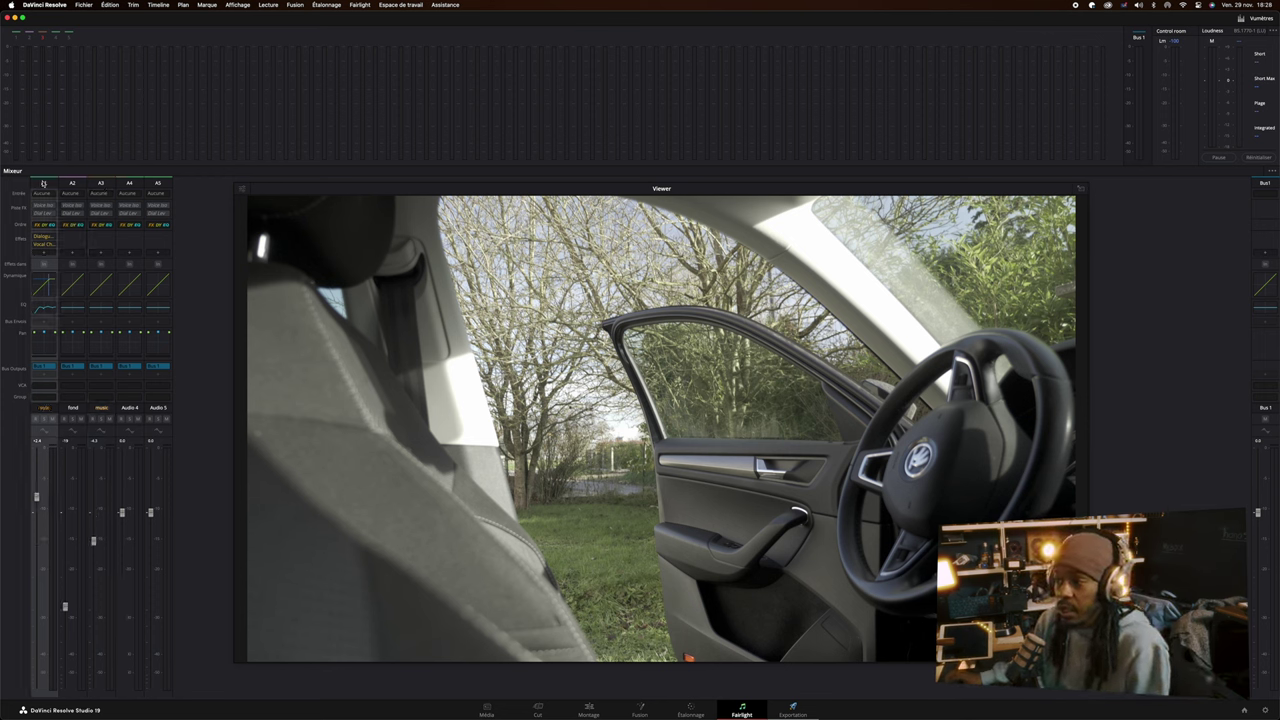
click(71, 184)
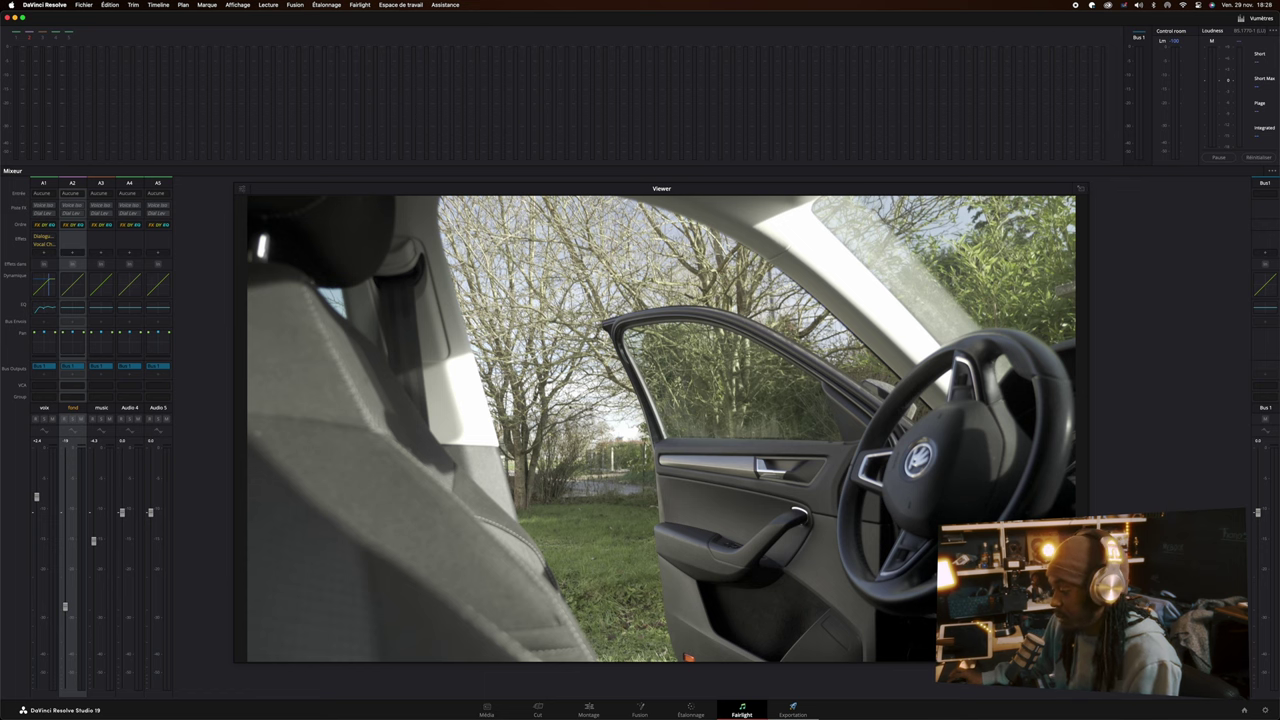
click(660, 497)
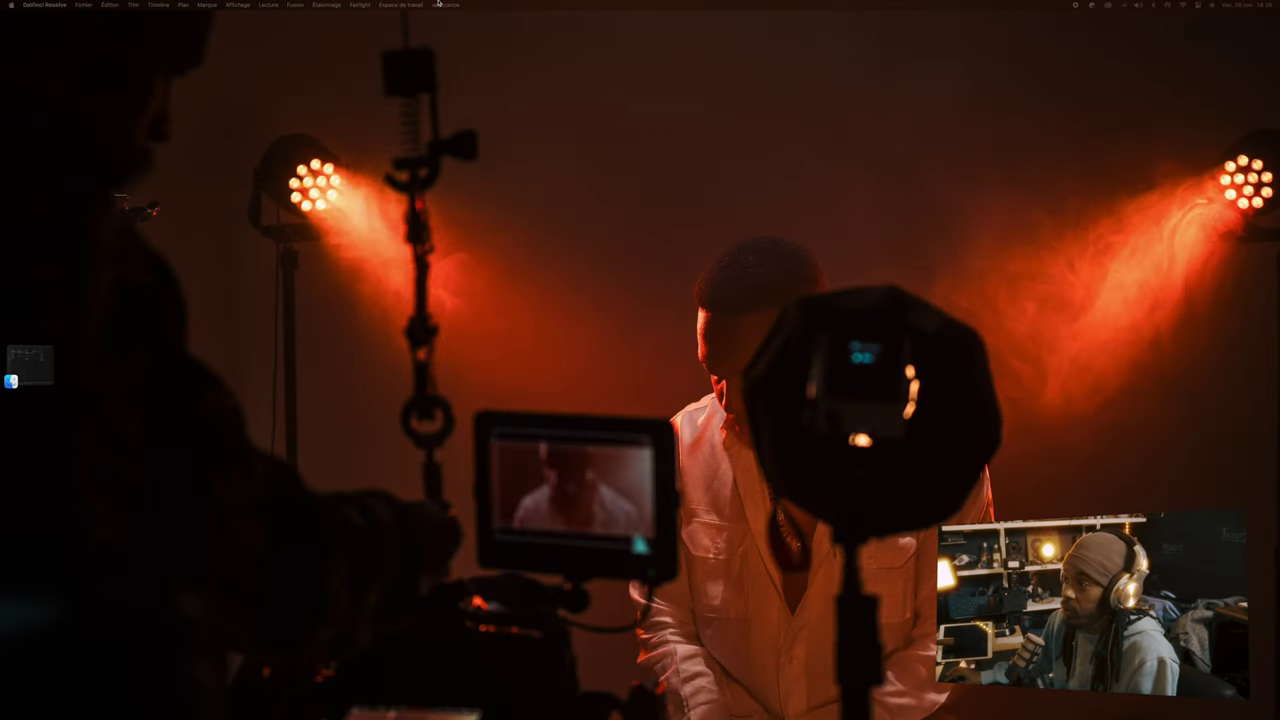
Set the primary display to BenQ PD2705U from the Espace de travail menu
click(398, 5)
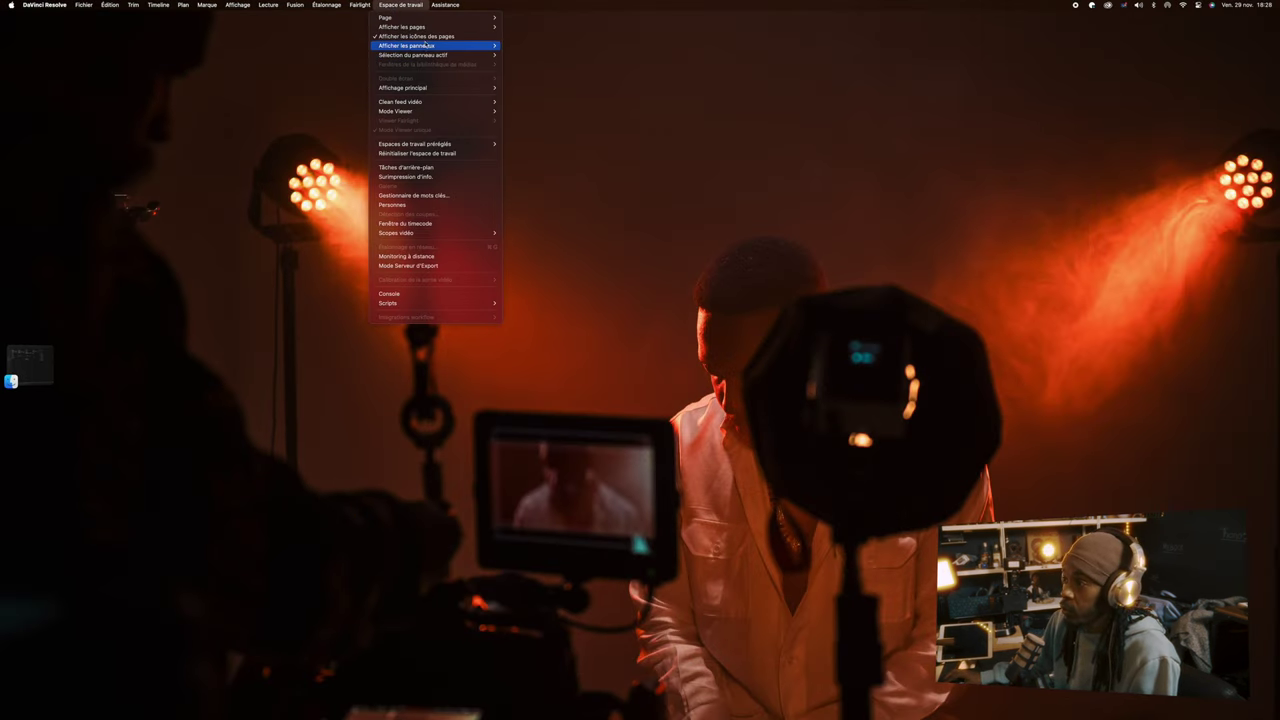
mouse_move(427, 101)
mouse_move(470, 111)
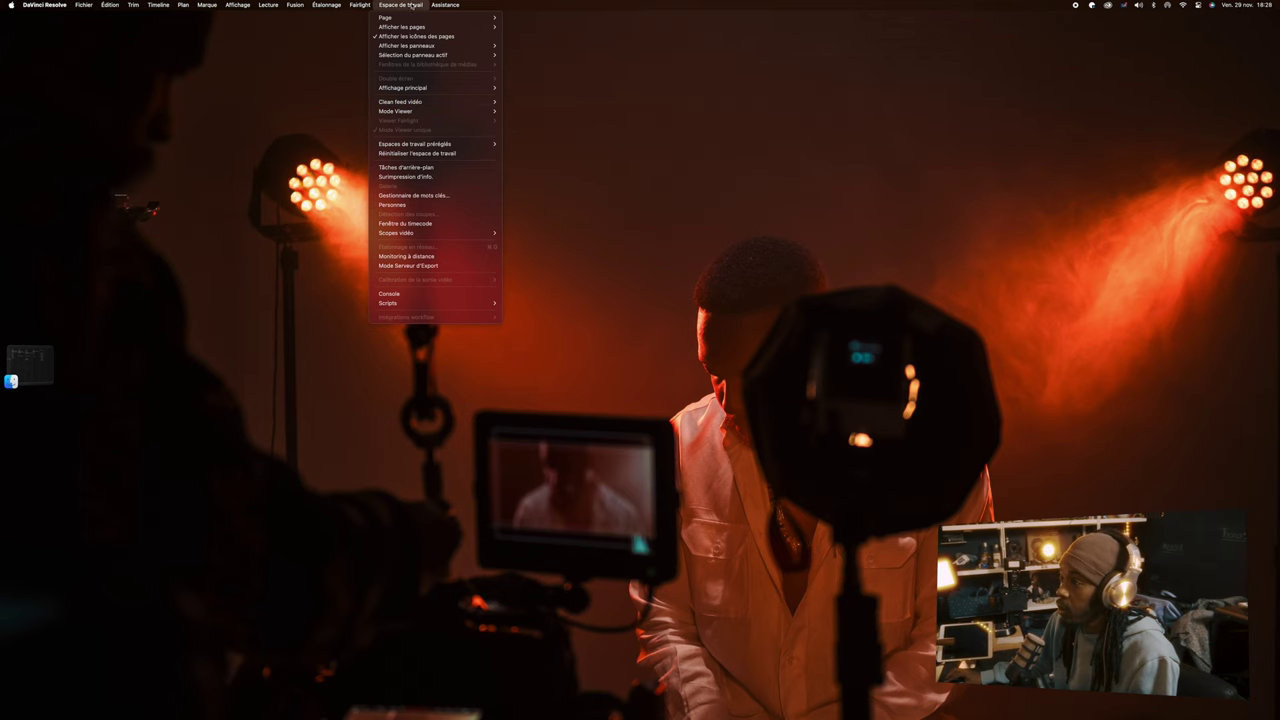
key(Escape)
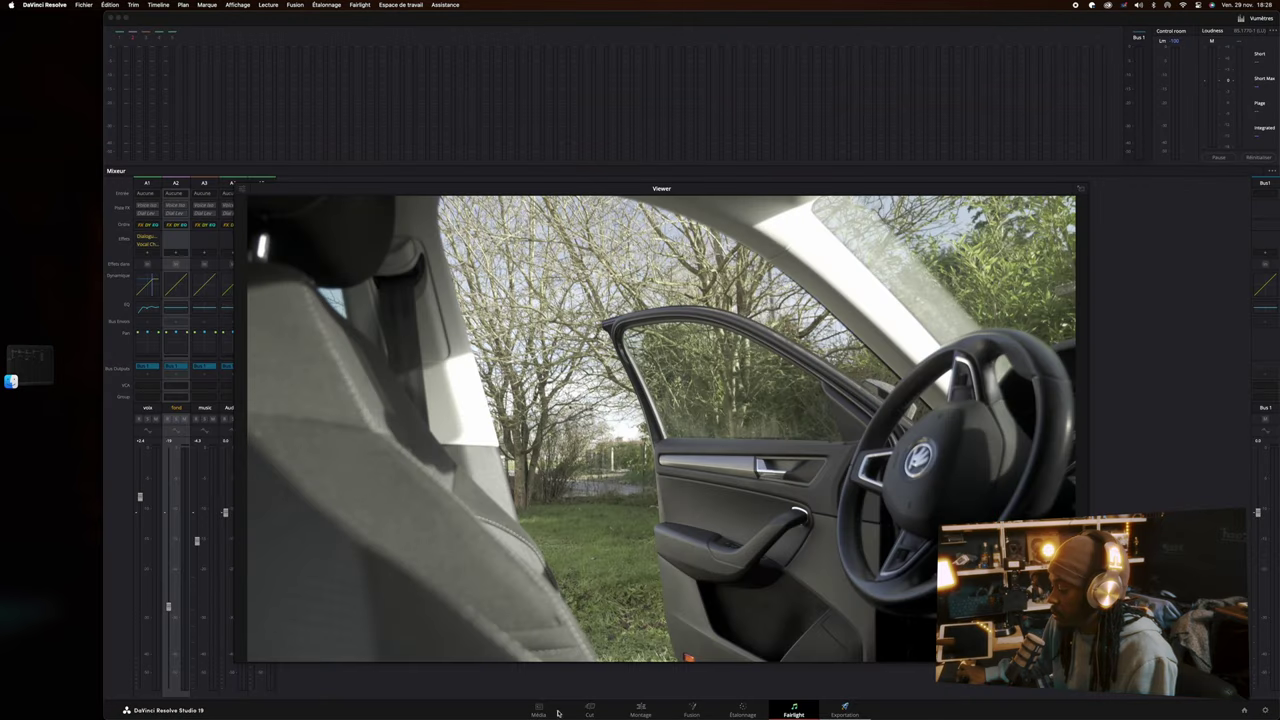
click(401, 4)
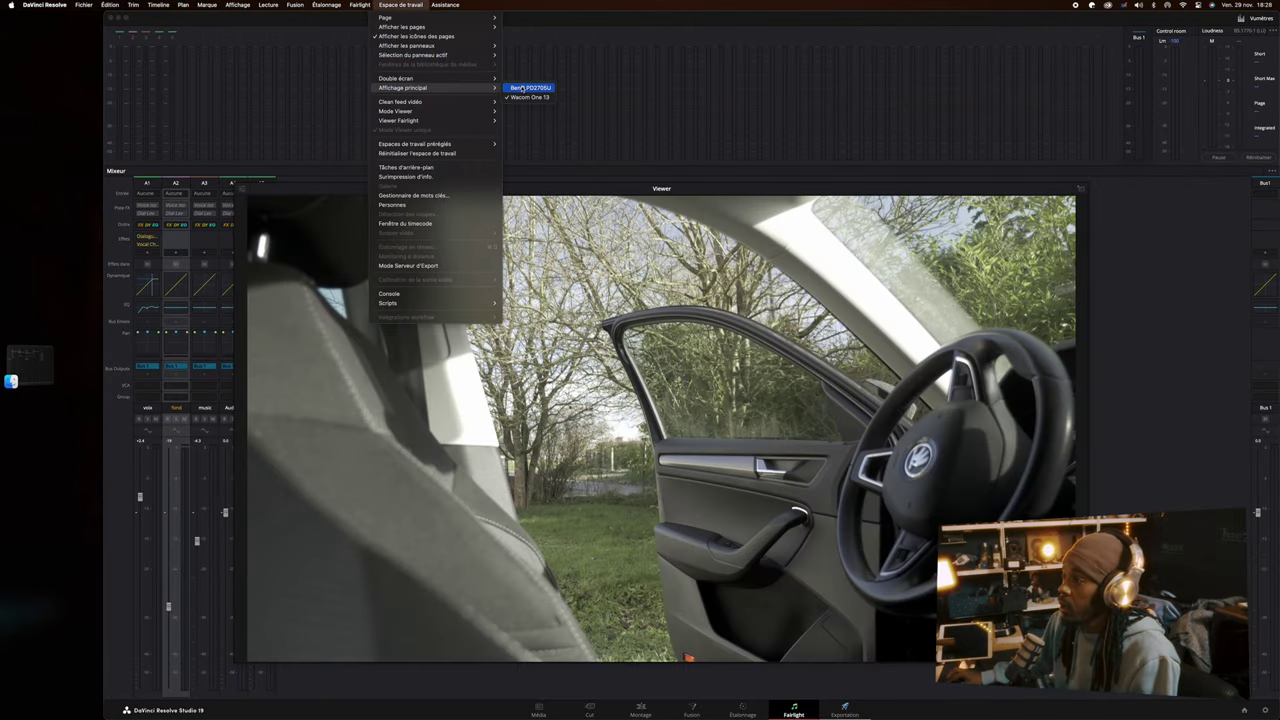
click(522, 88)
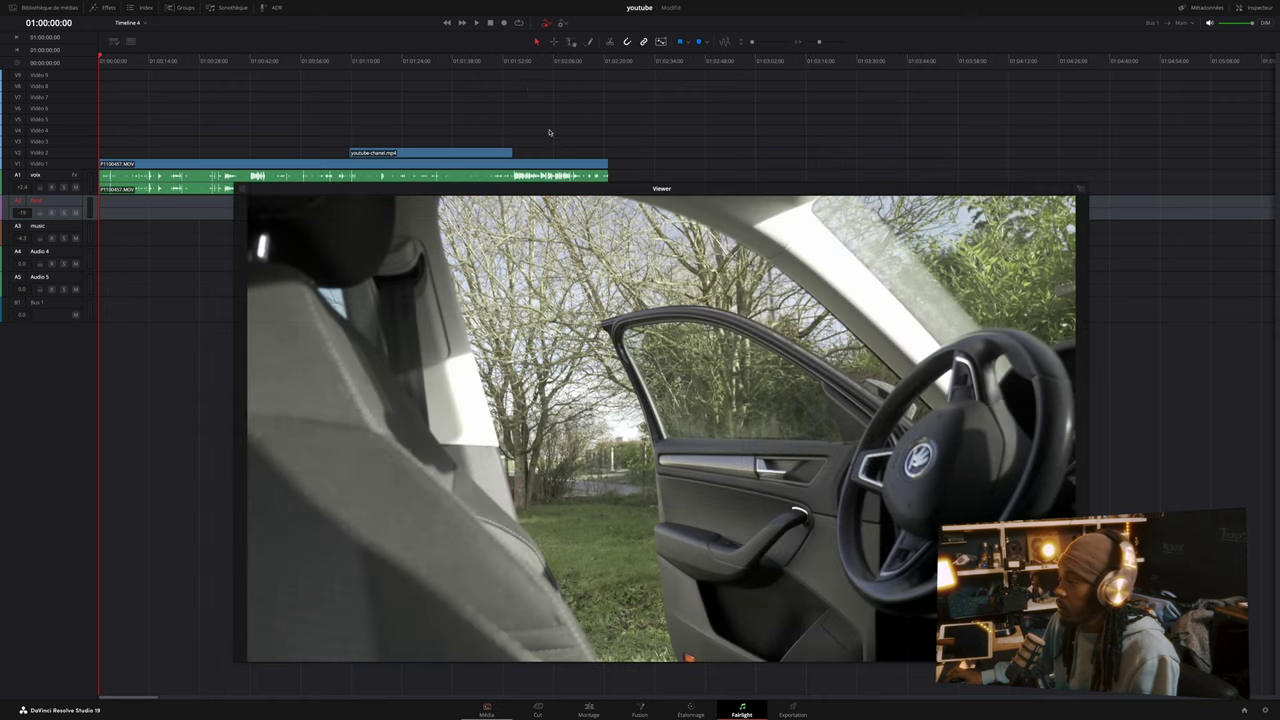
Lower the floating viewer, shuffle the voix clip to A2, A3 and back to A1, then save
drag(303, 191, 301, 238)
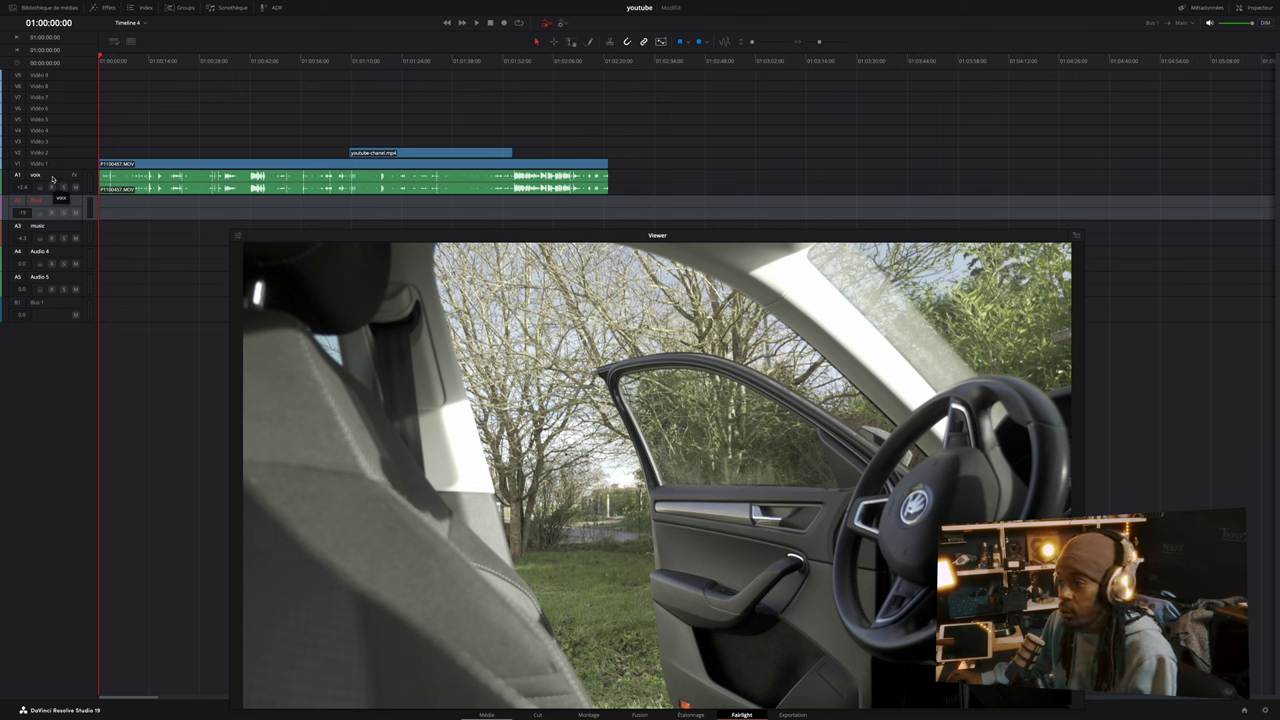
click(52, 177)
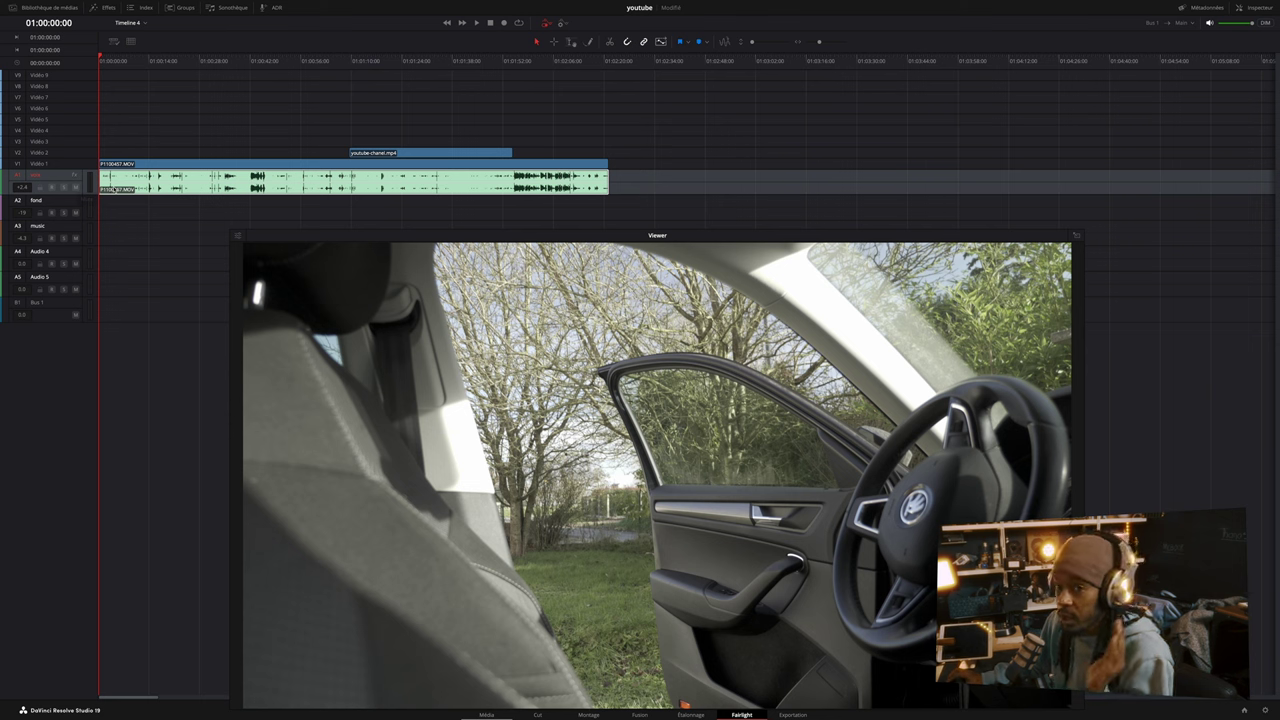
drag(213, 187, 213, 201)
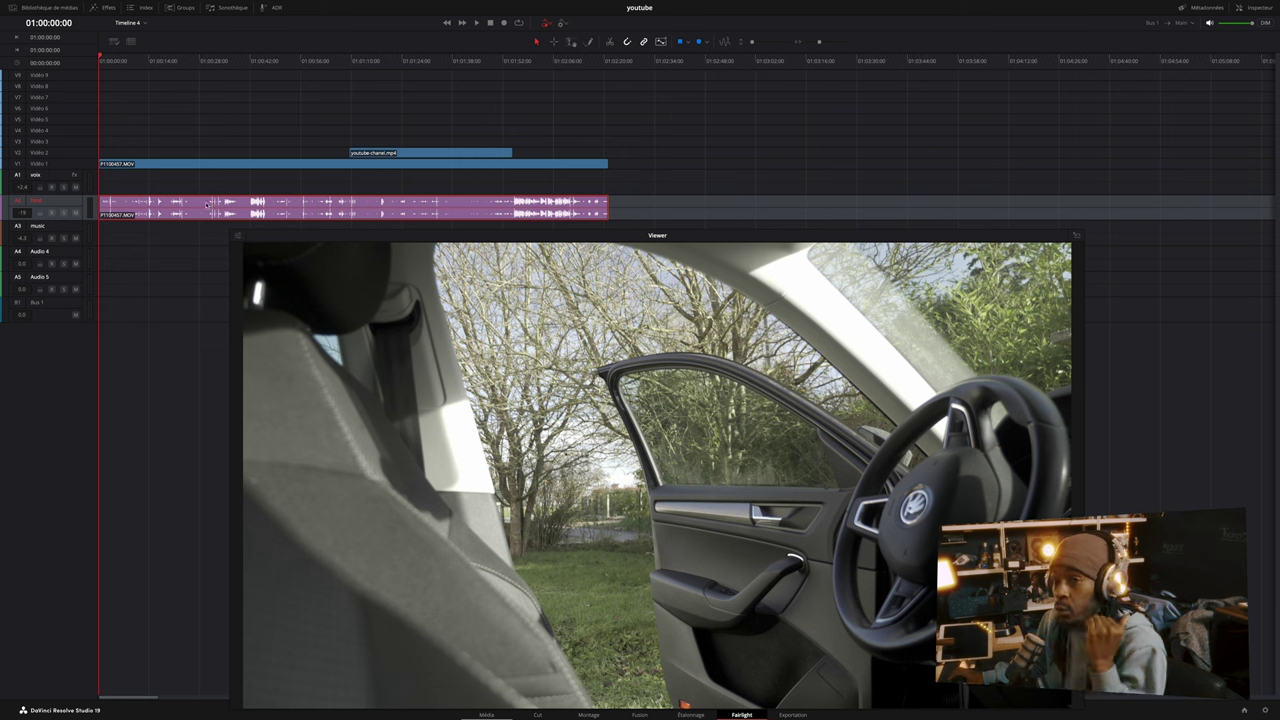
drag(196, 206, 195, 228)
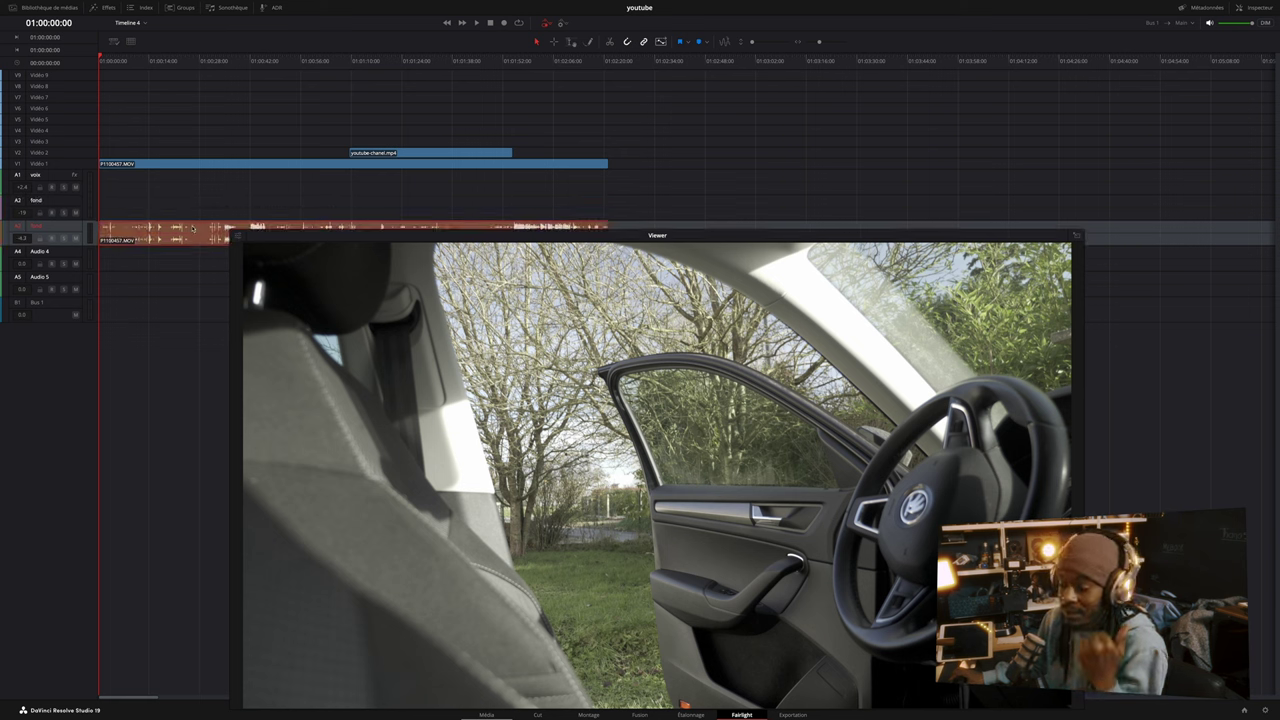
mouse_move(188, 231)
mouse_down()
mouse_move(187, 256)
mouse_move(188, 168)
mouse_up()
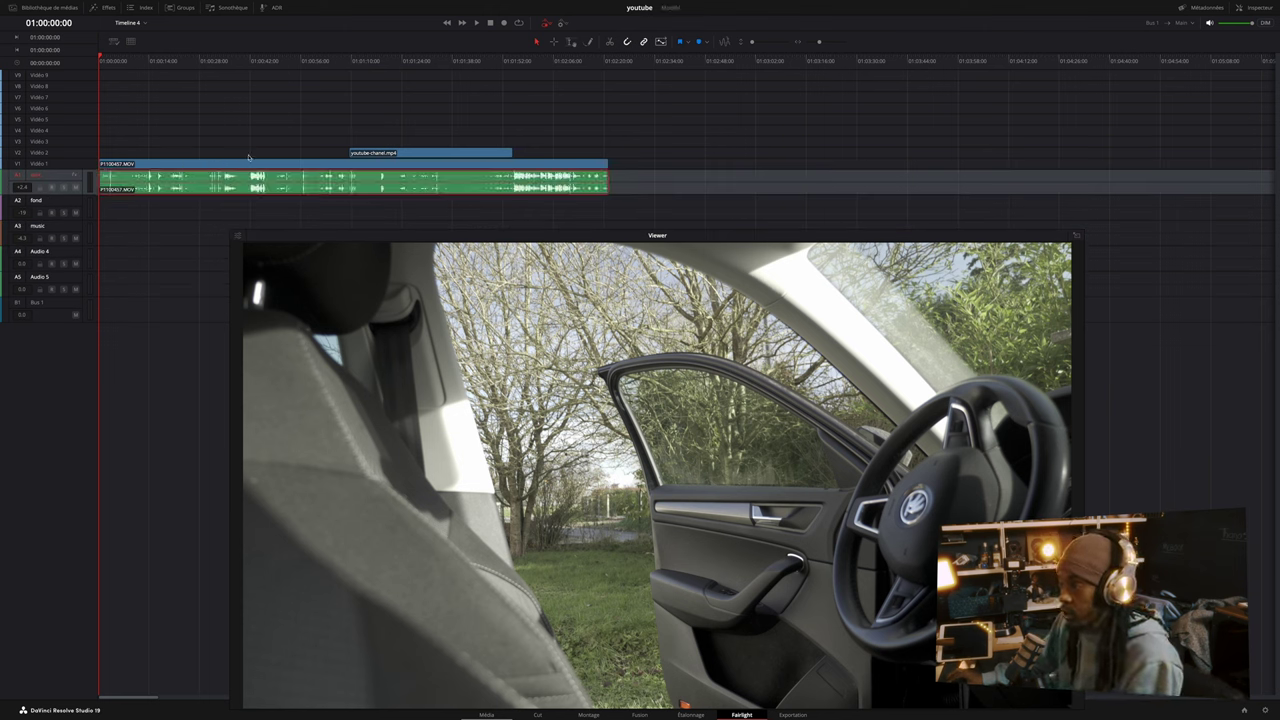
key(ctrl+s)
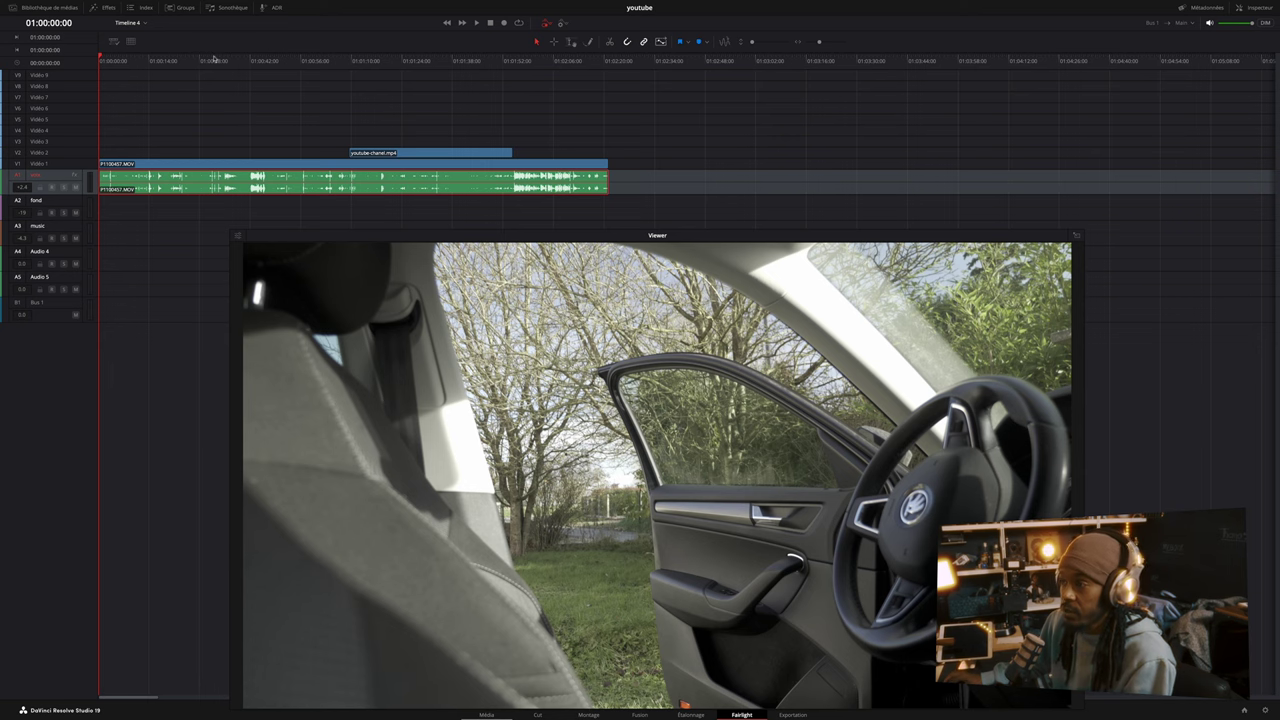
Re-enable the colour grade, review the edit to the Liked overlay, and open the Deliver page
drag(214, 59, 198, 72)
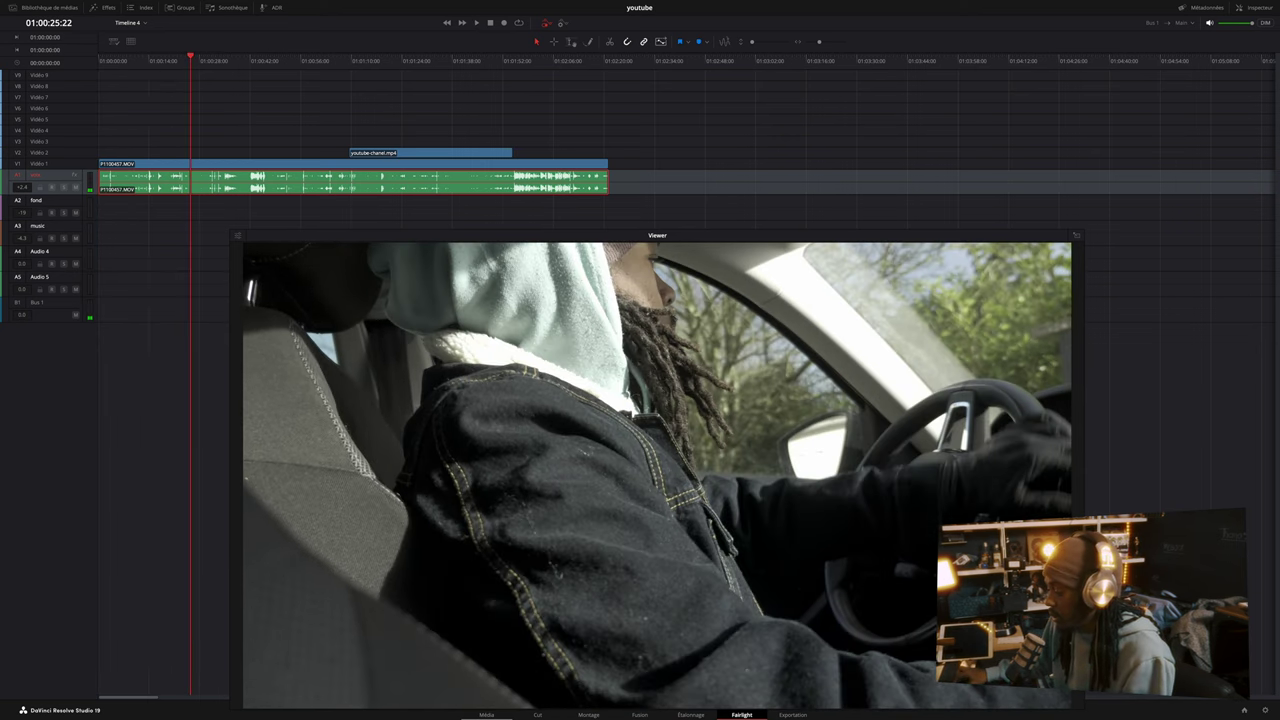
key(shift+6)
click(913, 22)
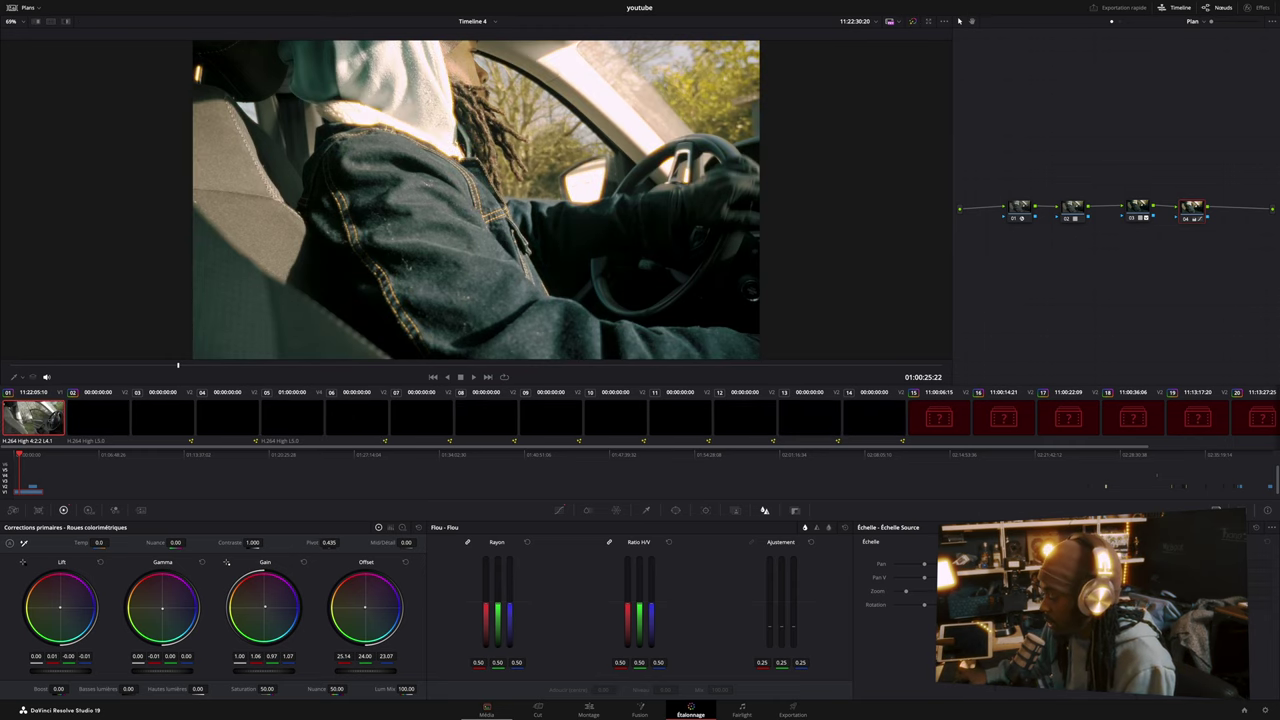
key(shift+7)
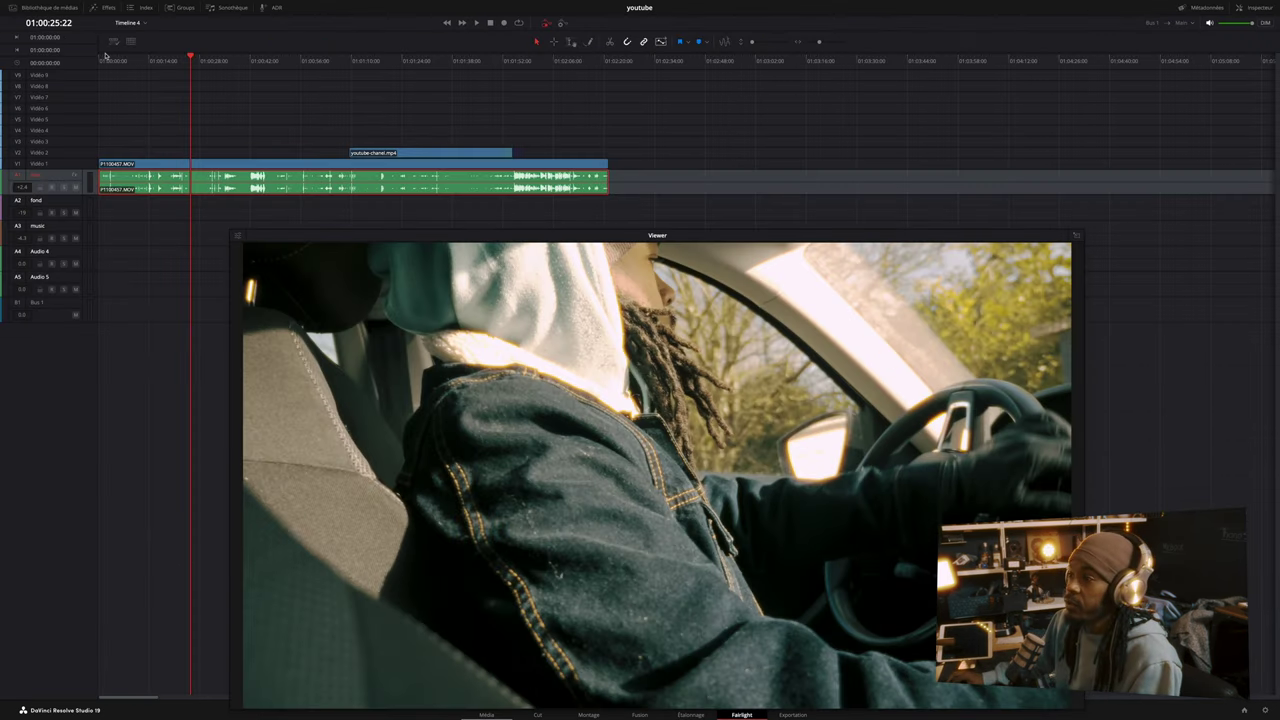
mouse_move(118, 60)
mouse_down()
mouse_move(405, 108)
mouse_move(465, 104)
mouse_up()
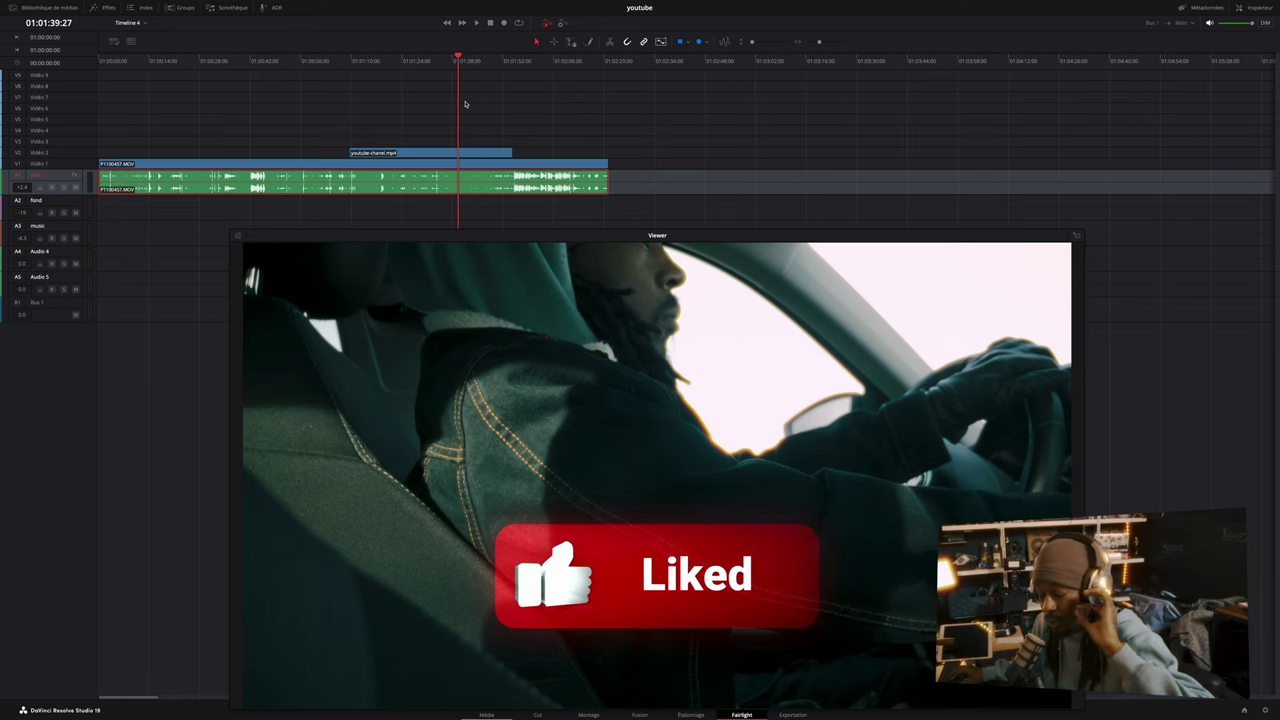
drag(465, 104, 467, 104)
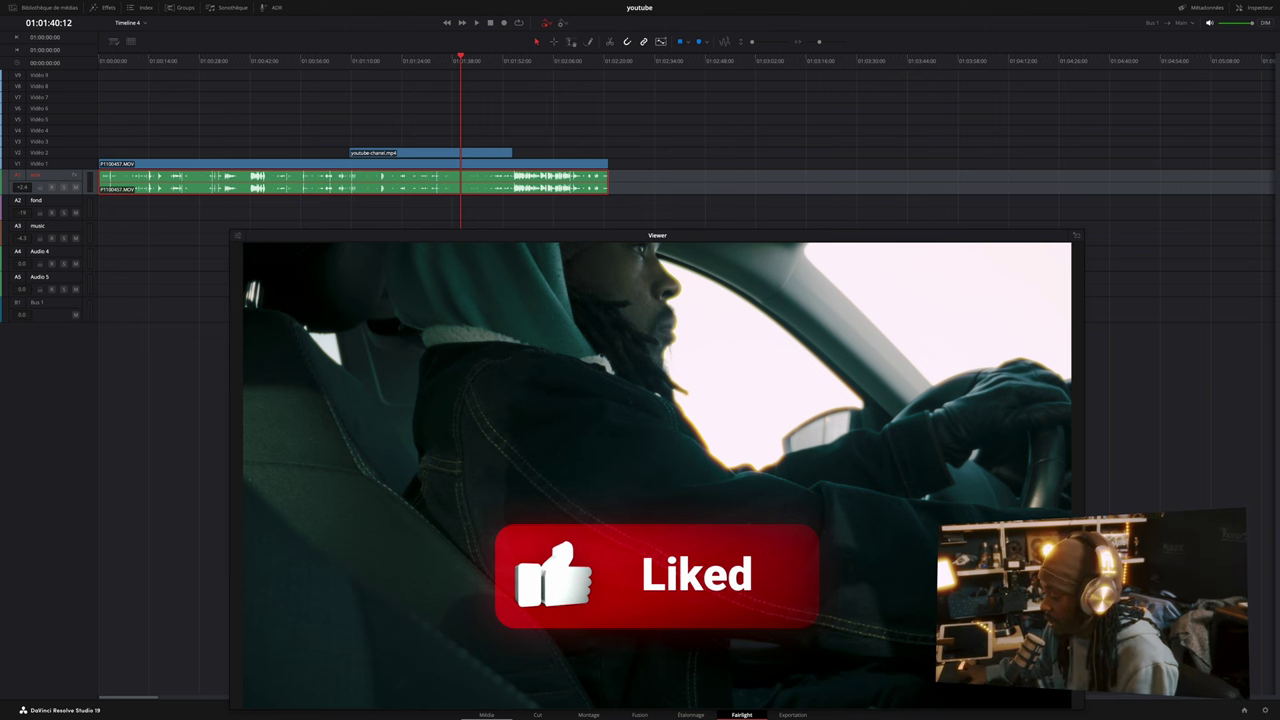
key(shift+8)
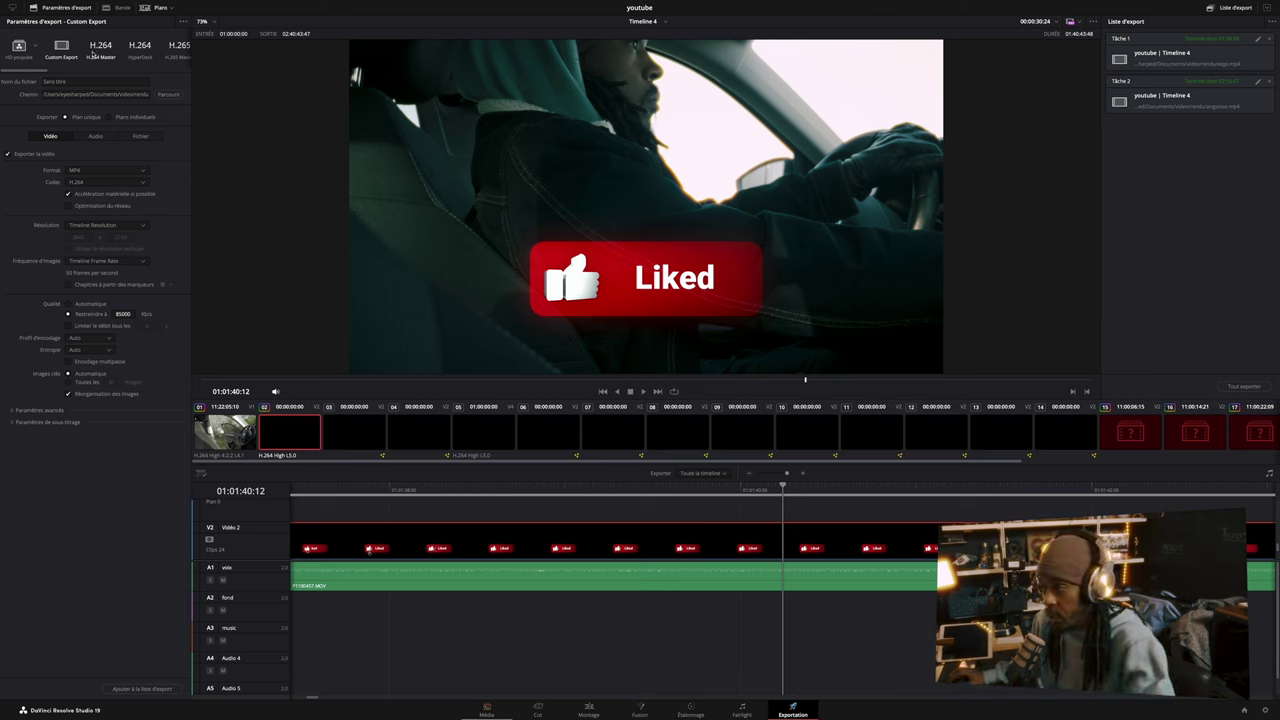
Name the export file recette-du-bonheur and cancel the destination folder change
click(110, 84)
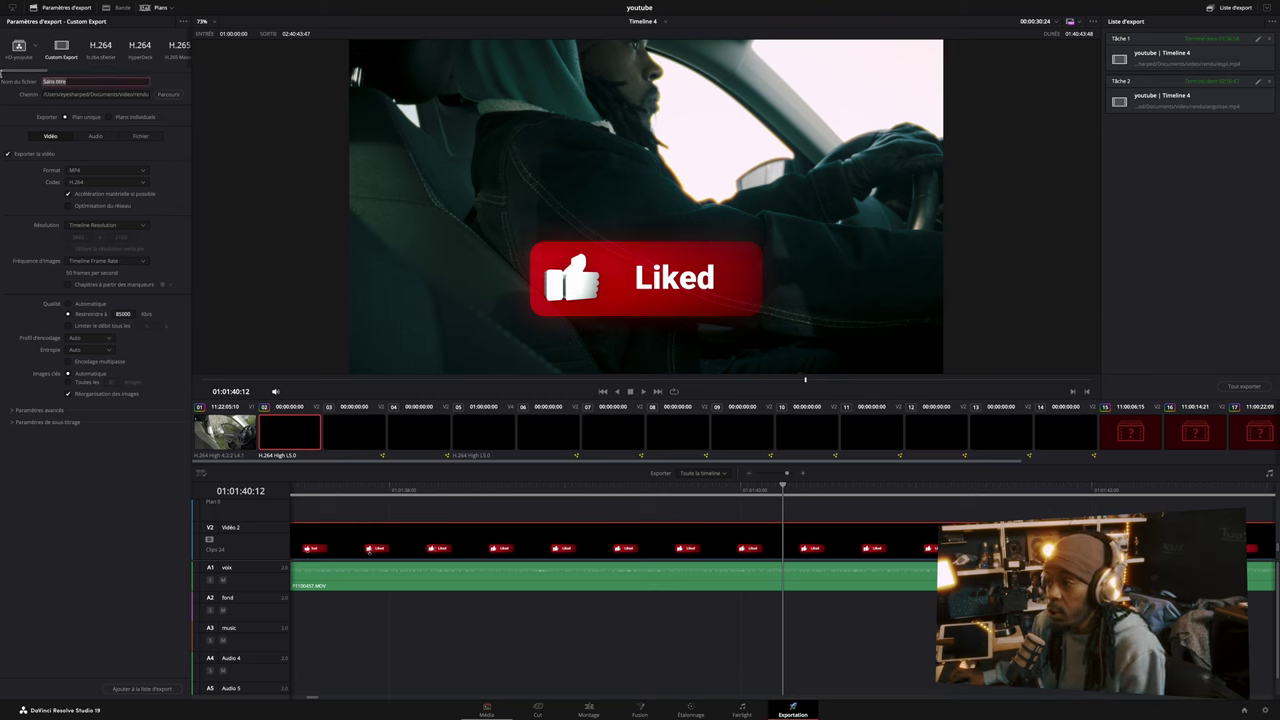
text(recette-du-bonheur)
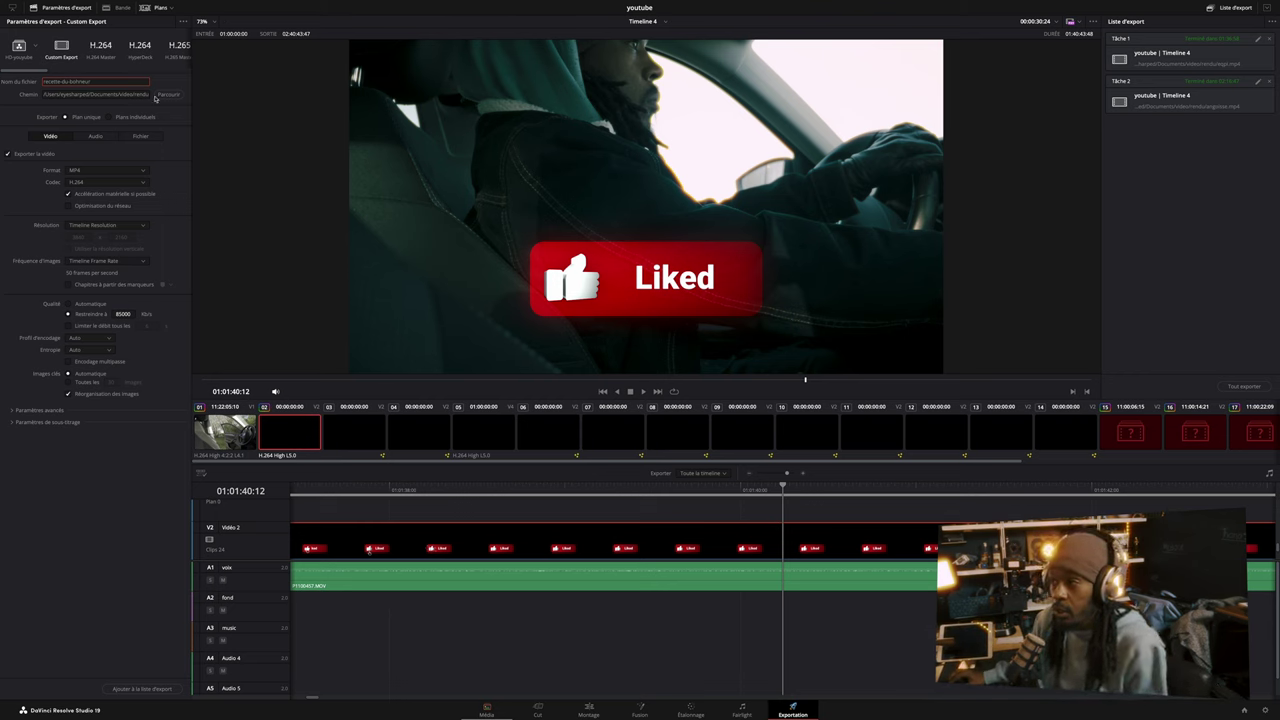
click(169, 94)
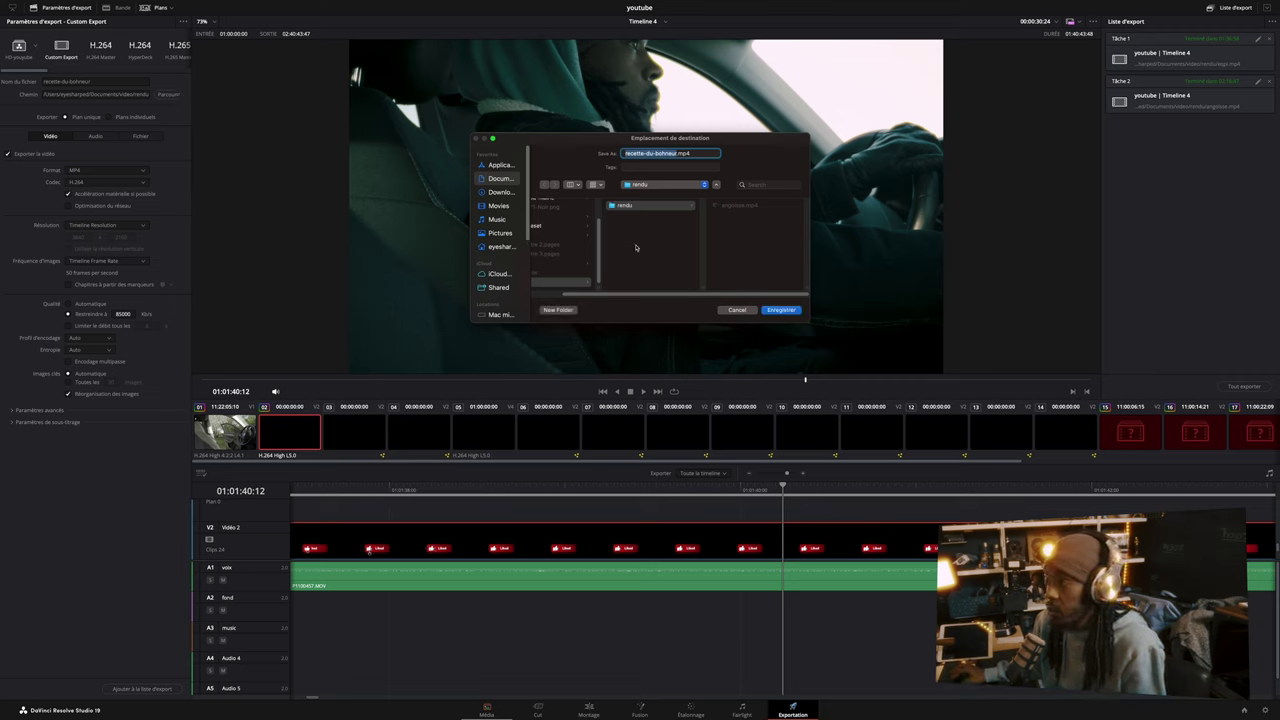
click(744, 311)
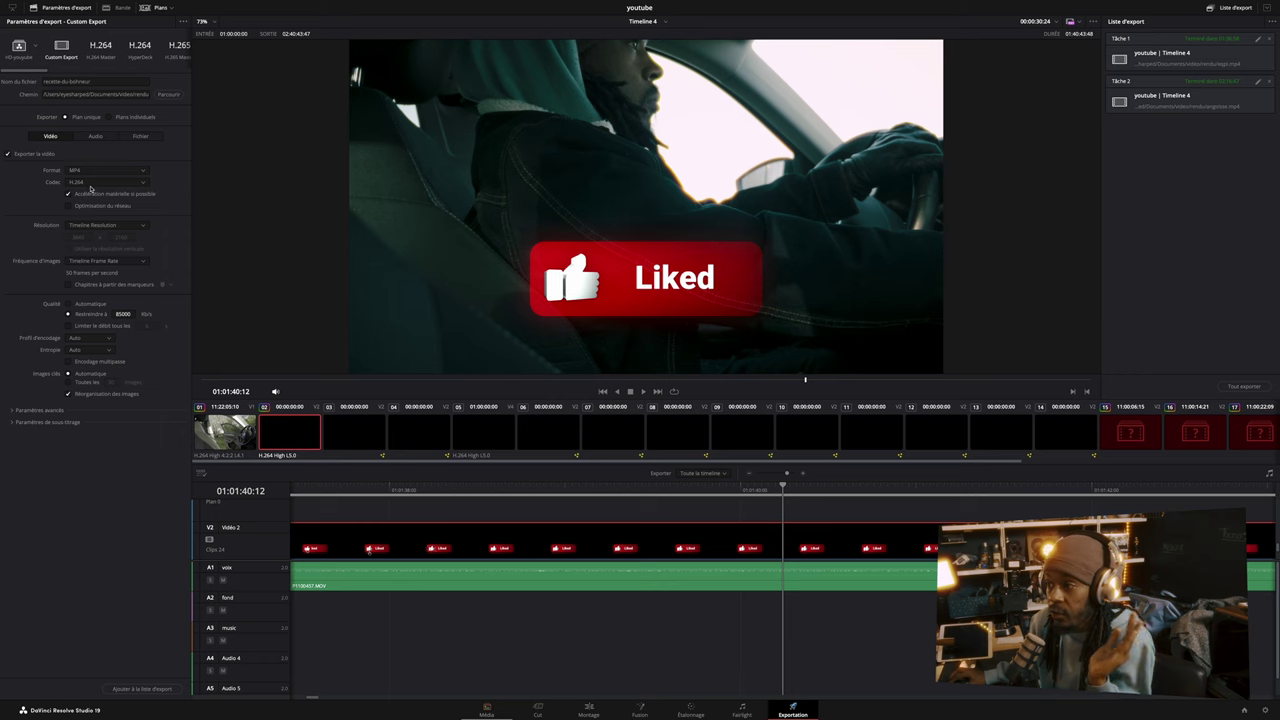
Browse the Resolution list for the custom 1920 x 1080 output setting
click(143, 227)
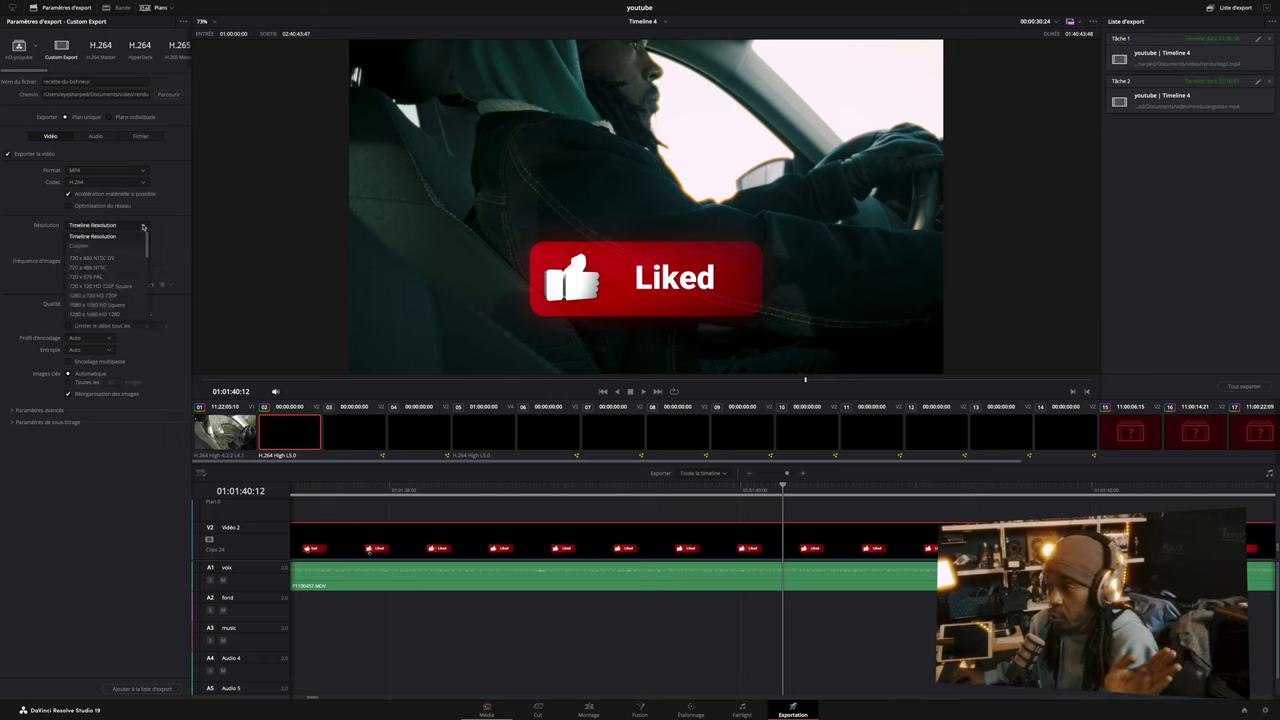
click(143, 227)
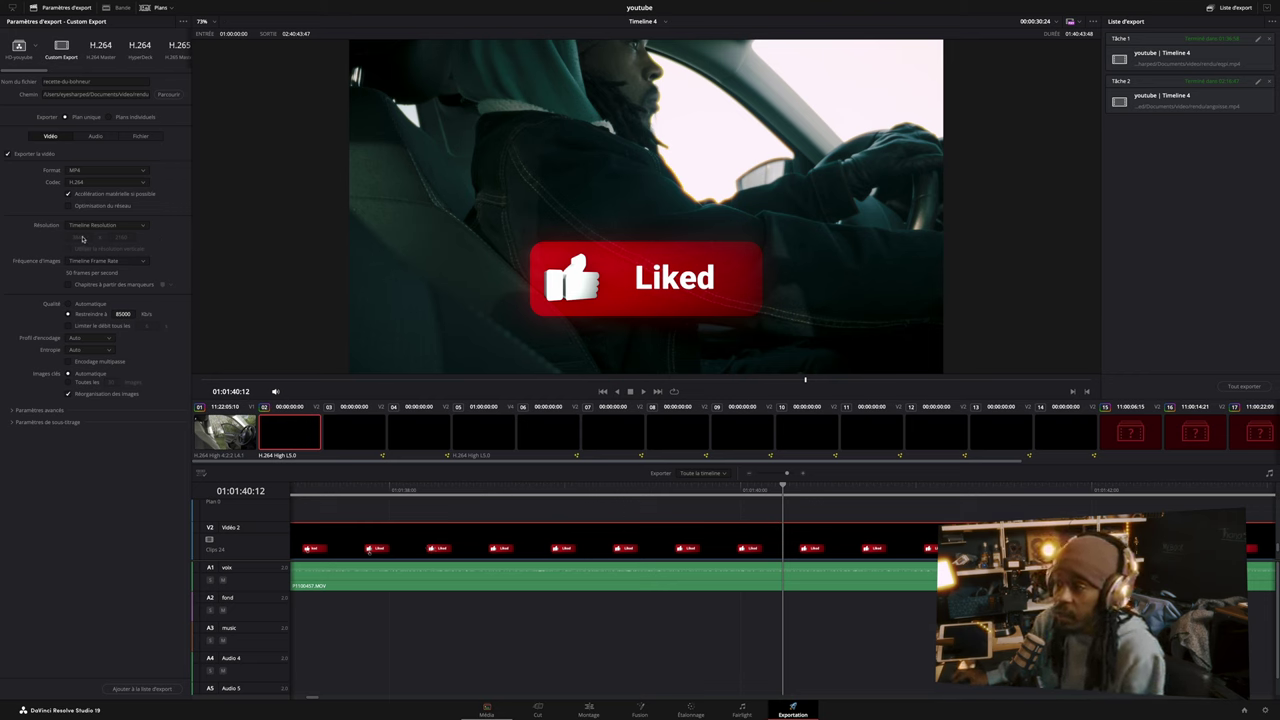
click(142, 228)
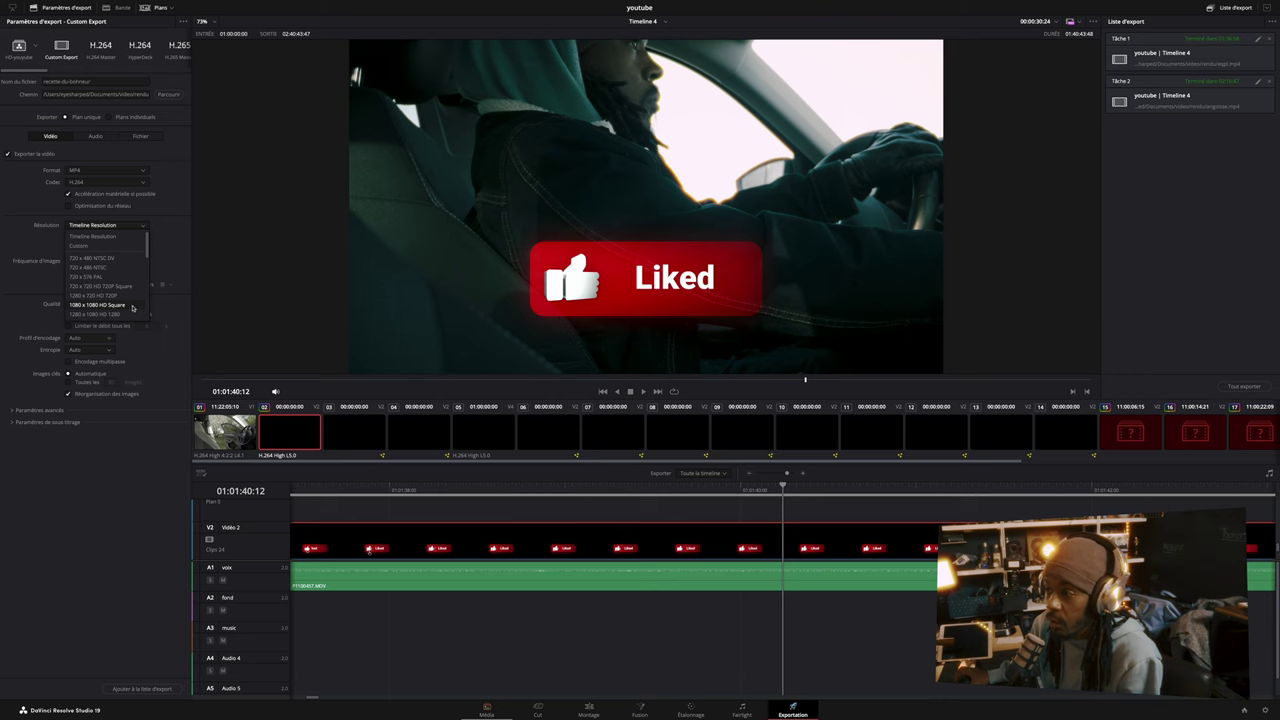
scroll(131, 307, down, 3)
scroll(131, 307, down, 2)
scroll(131, 307, down, 3)
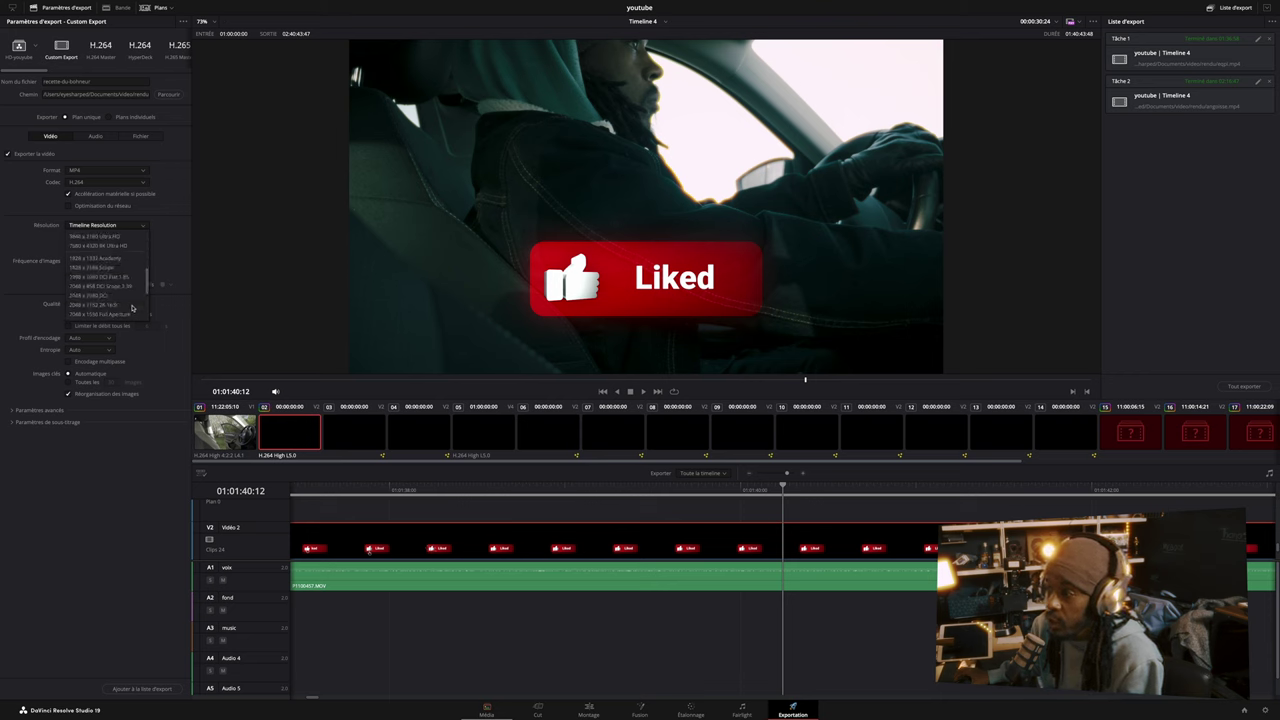
scroll(131, 306, up, 1)
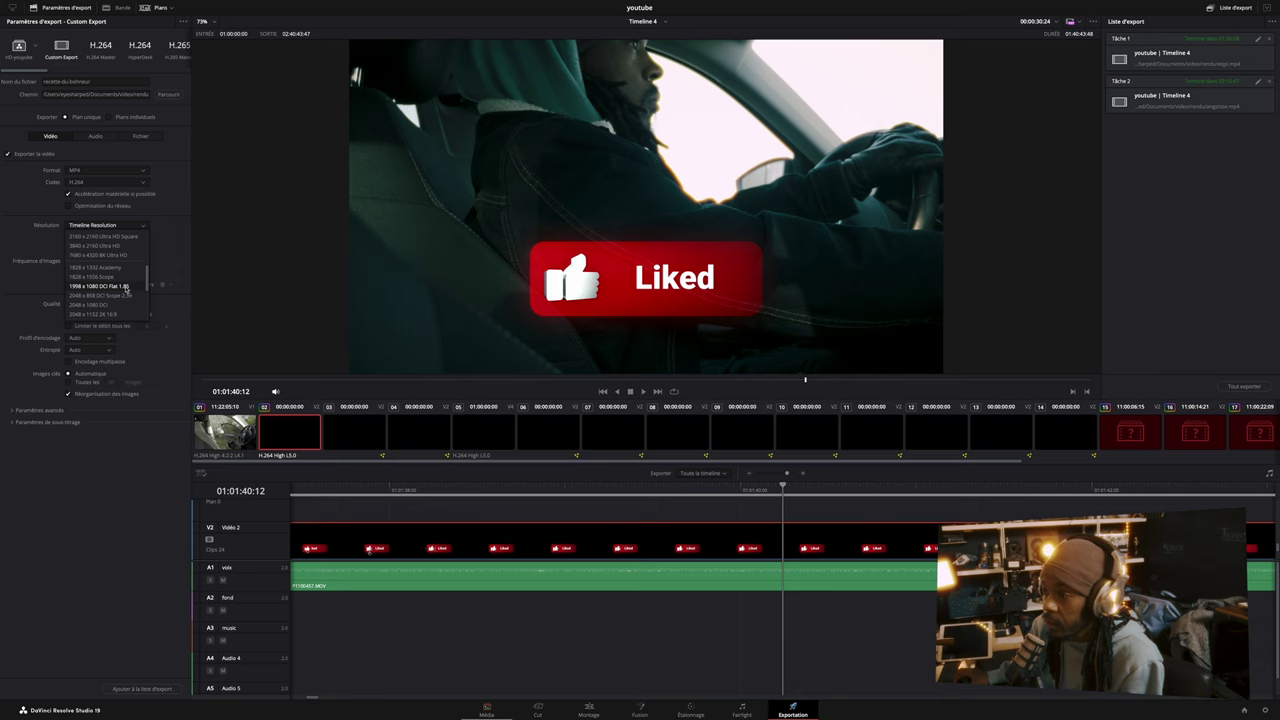
scroll(112, 280, up, 6)
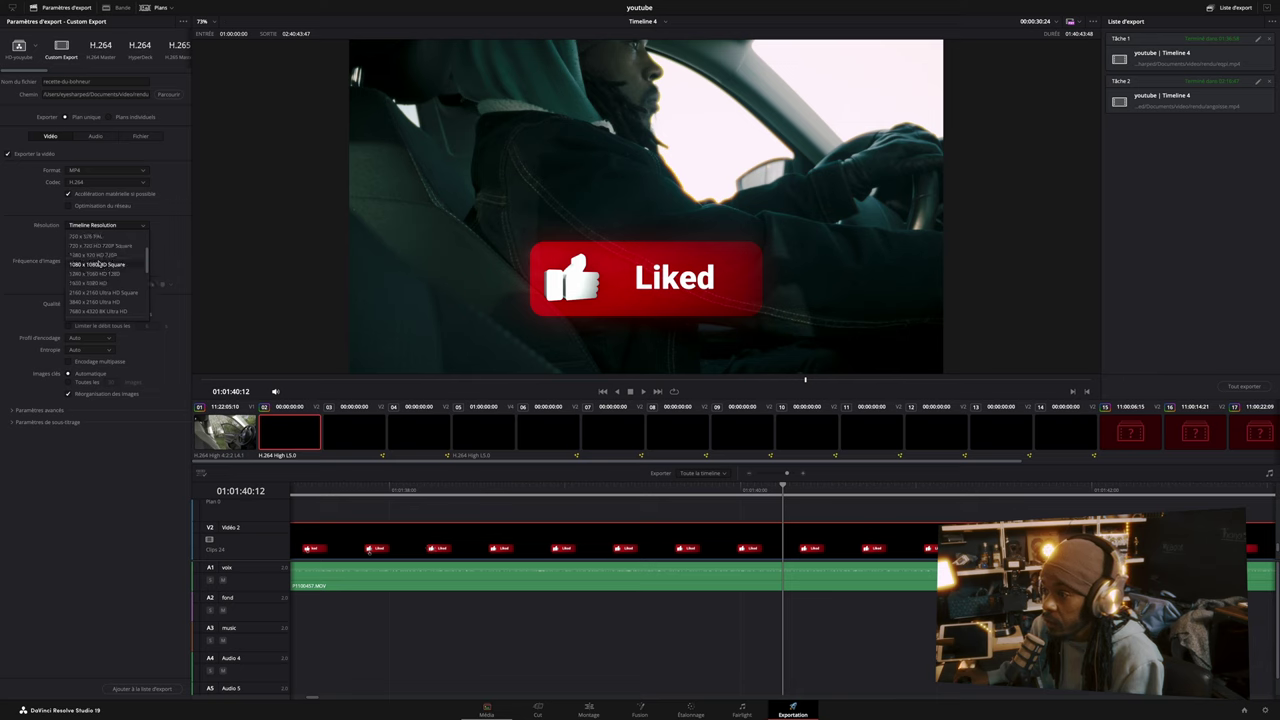
scroll(100, 264, up, 2)
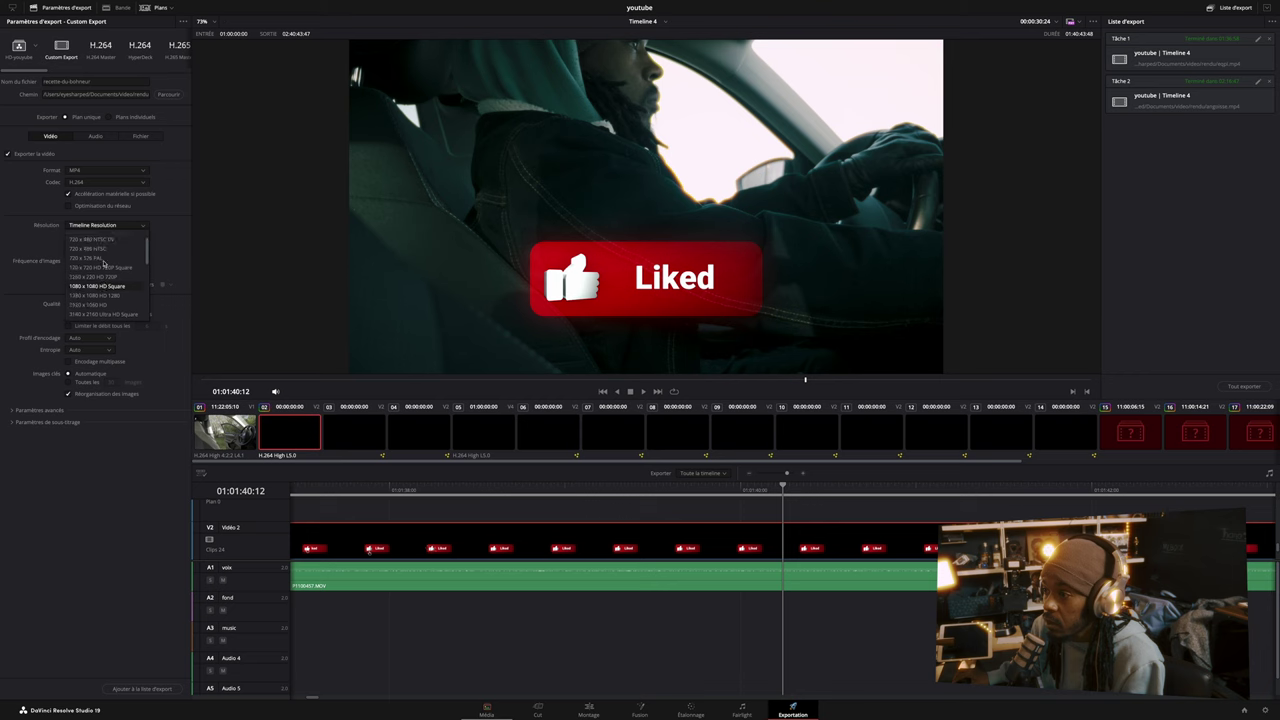
scroll(104, 263, up, 2)
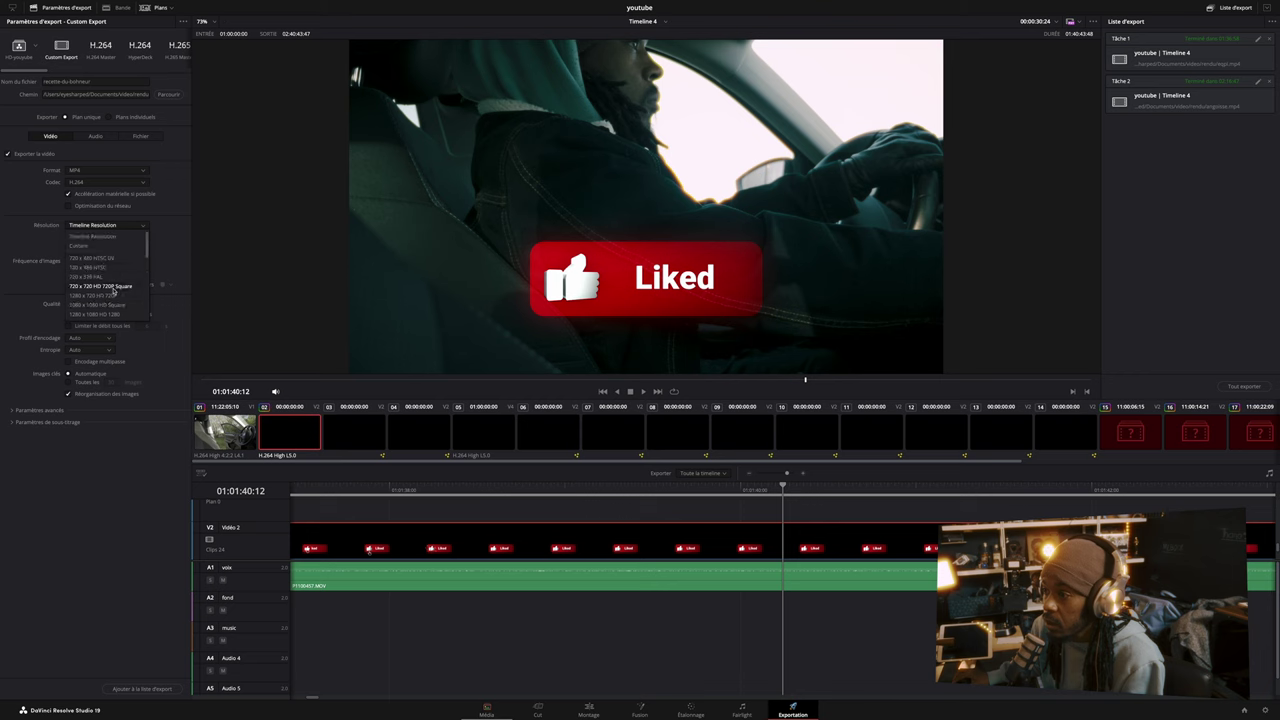
scroll(125, 297, down, 2)
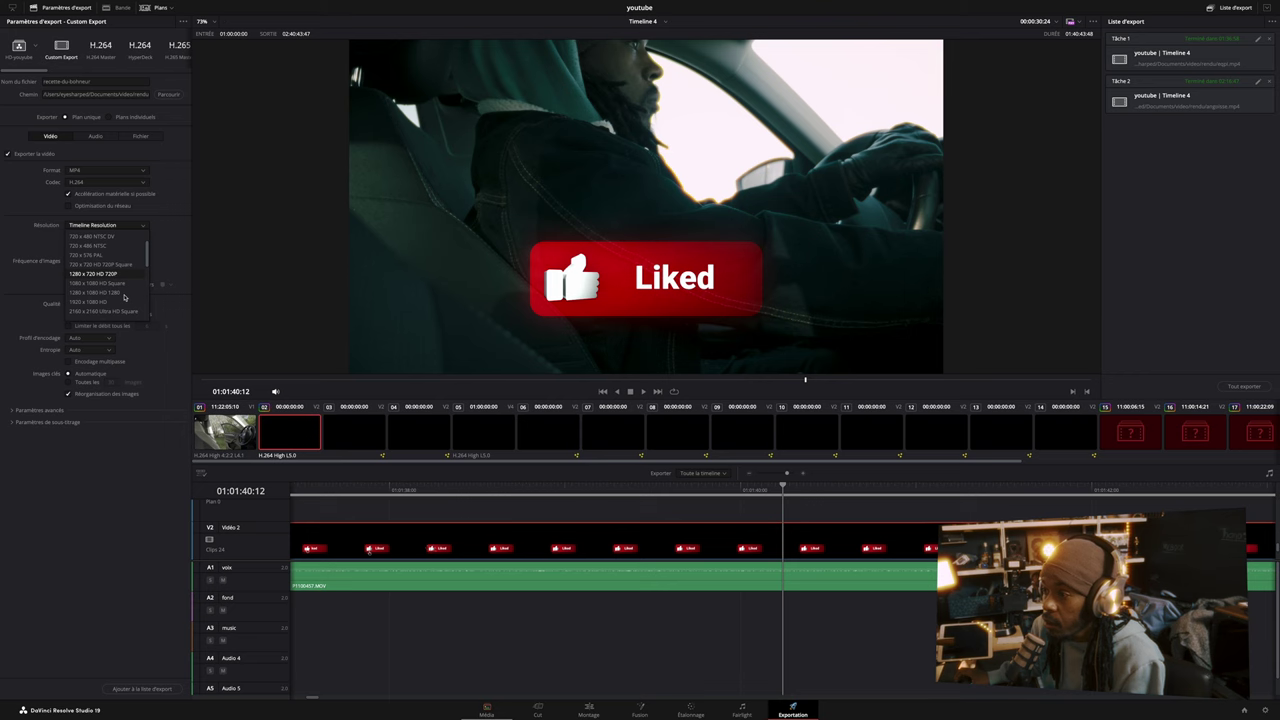
scroll(125, 297, down, 3)
scroll(125, 297, down, 6)
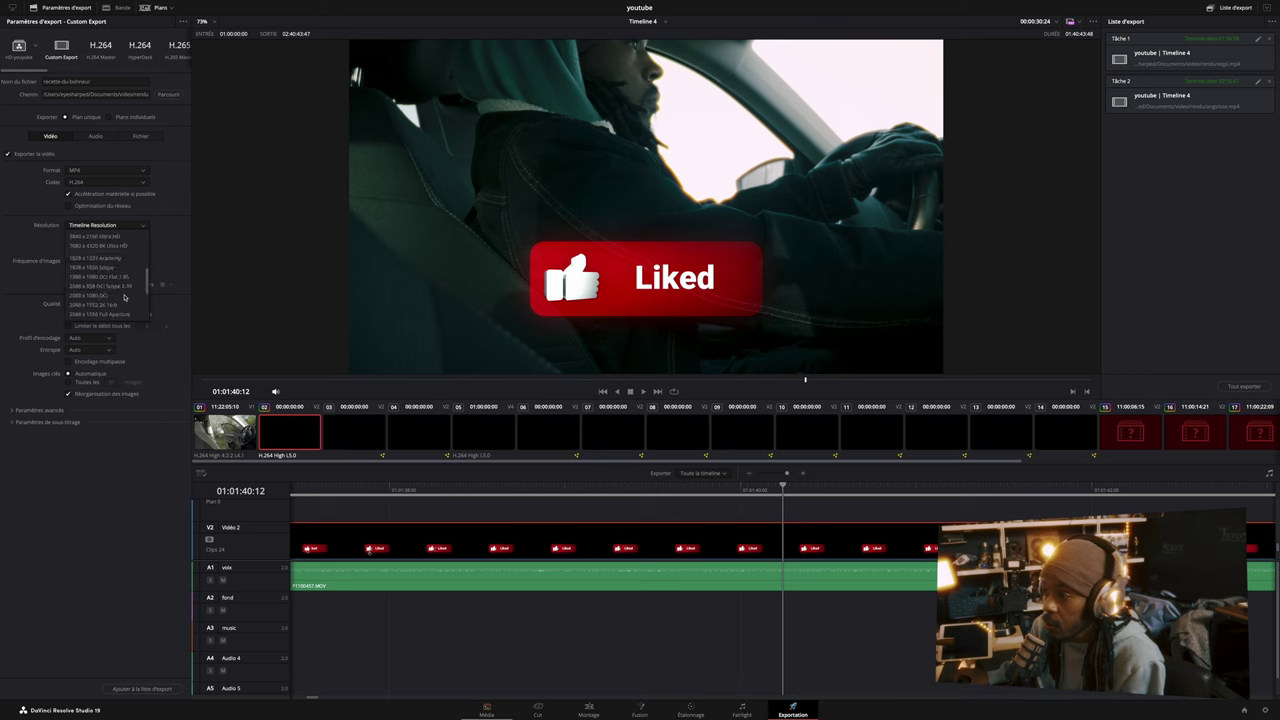
scroll(125, 297, up, 3)
scroll(125, 290, up, 3)
scroll(124, 270, up, 3)
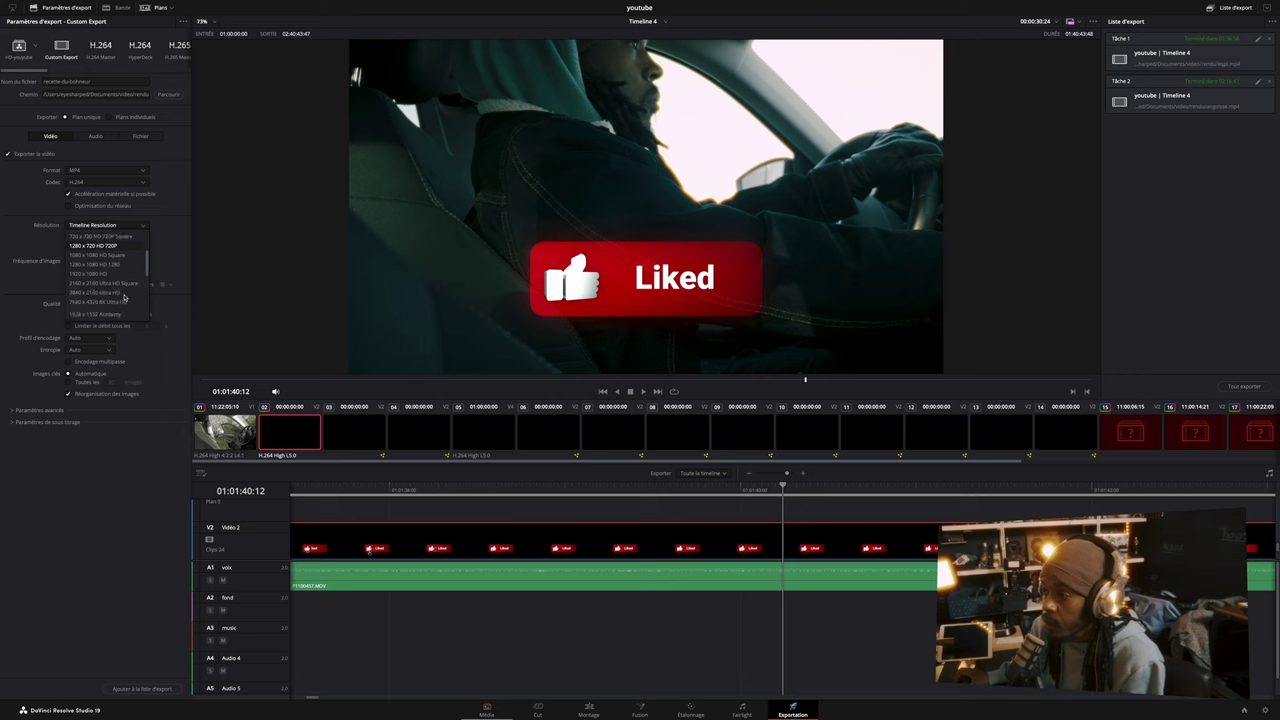
scroll(122, 250, up, 3)
click(143, 228)
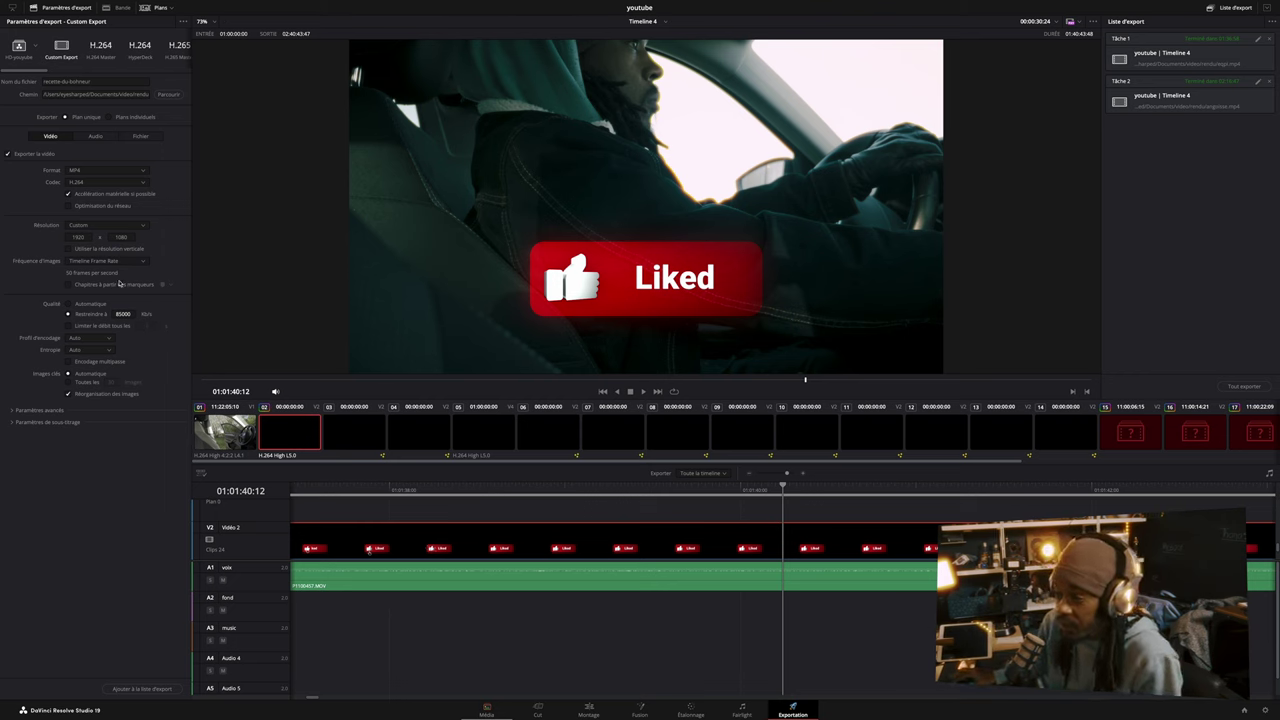
Review the advanced, subtitle and audio export options, ending on the Fichier file-naming settings
click(14, 410)
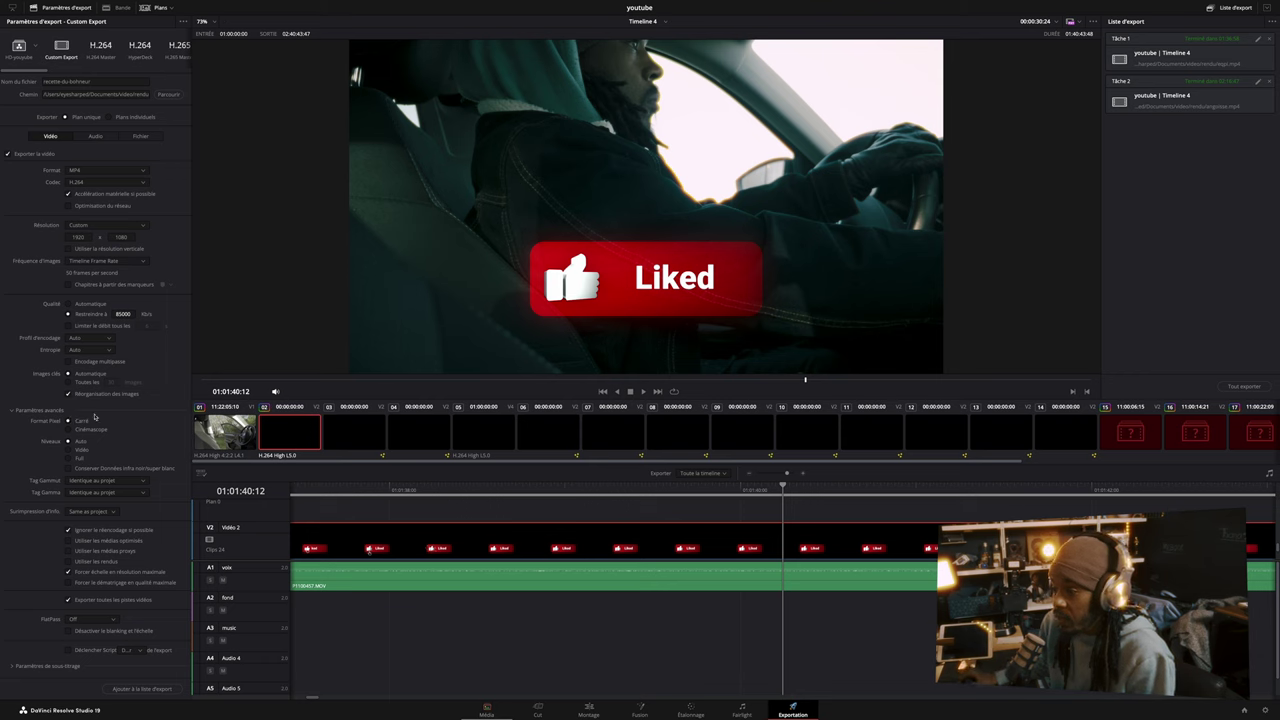
click(40, 666)
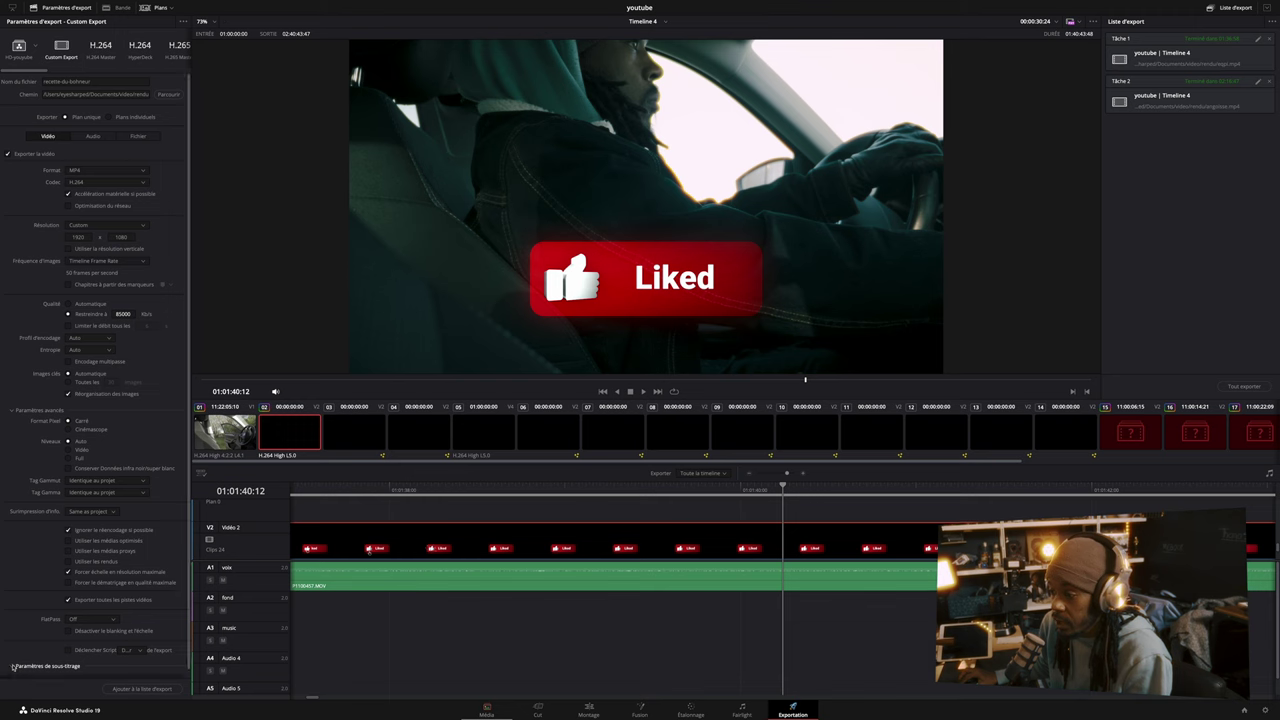
scroll(98, 590, down, 2)
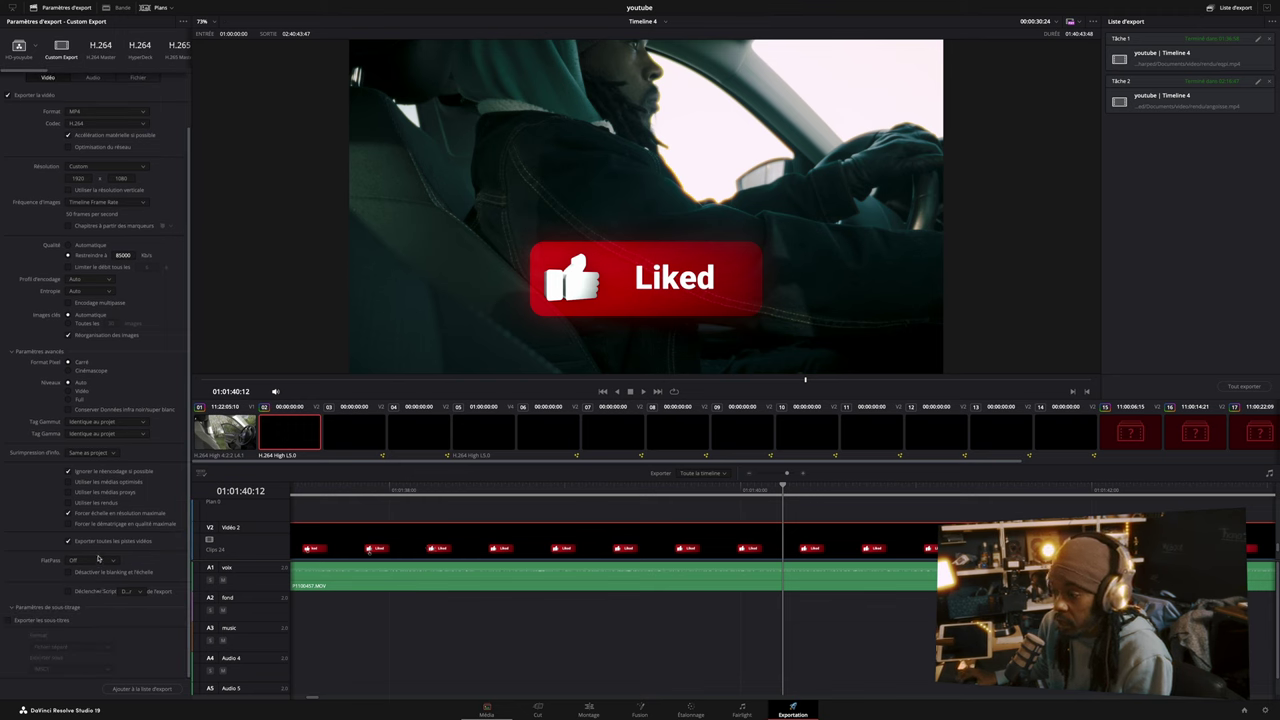
scroll(100, 552, up, 2)
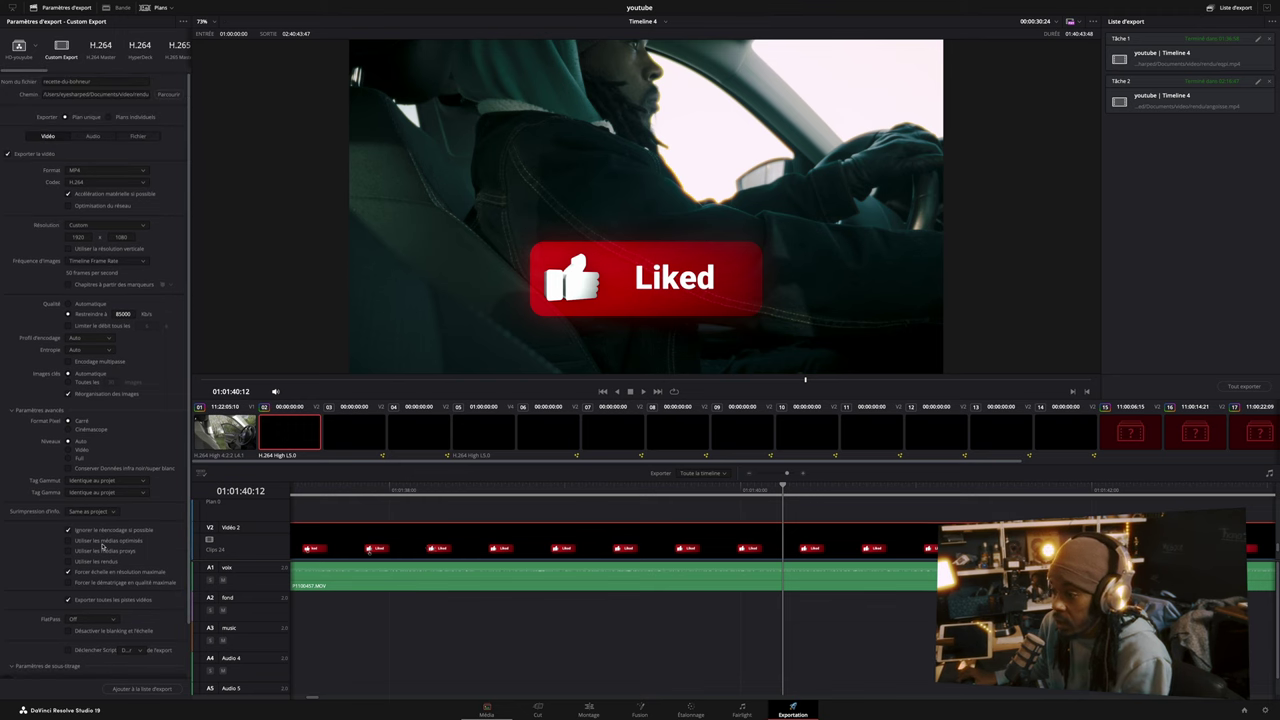
click(94, 137)
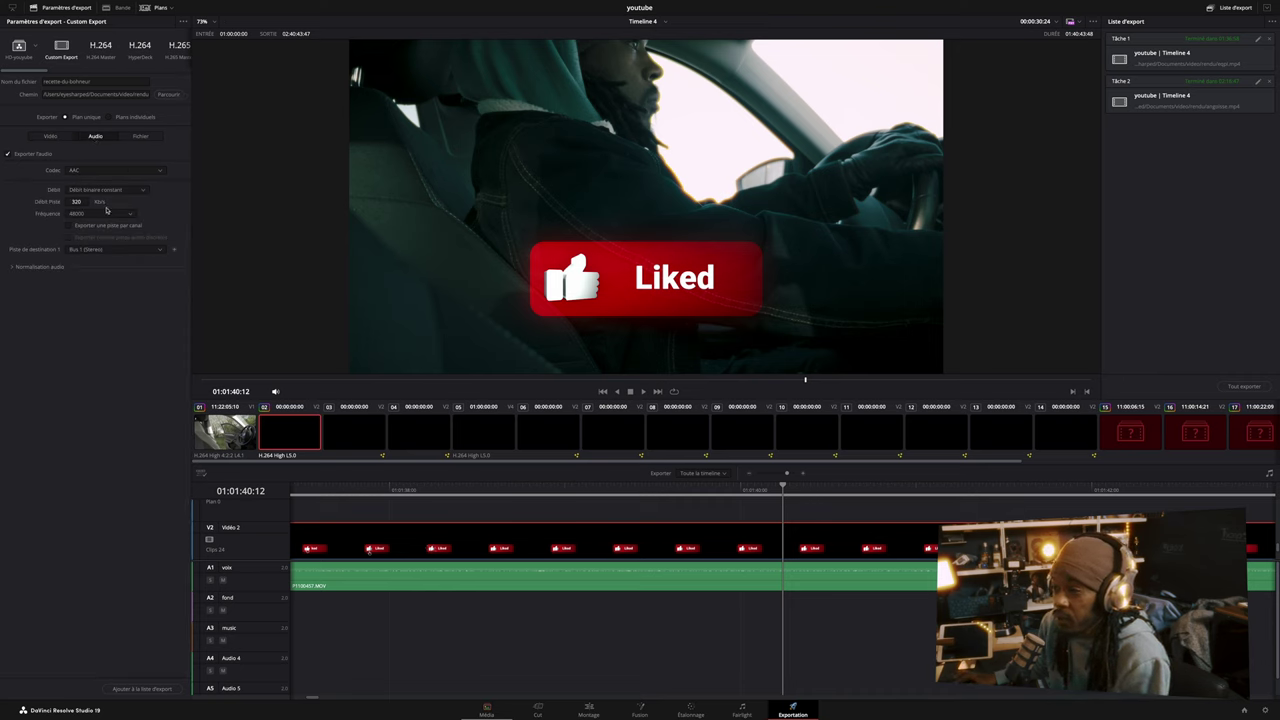
click(142, 137)
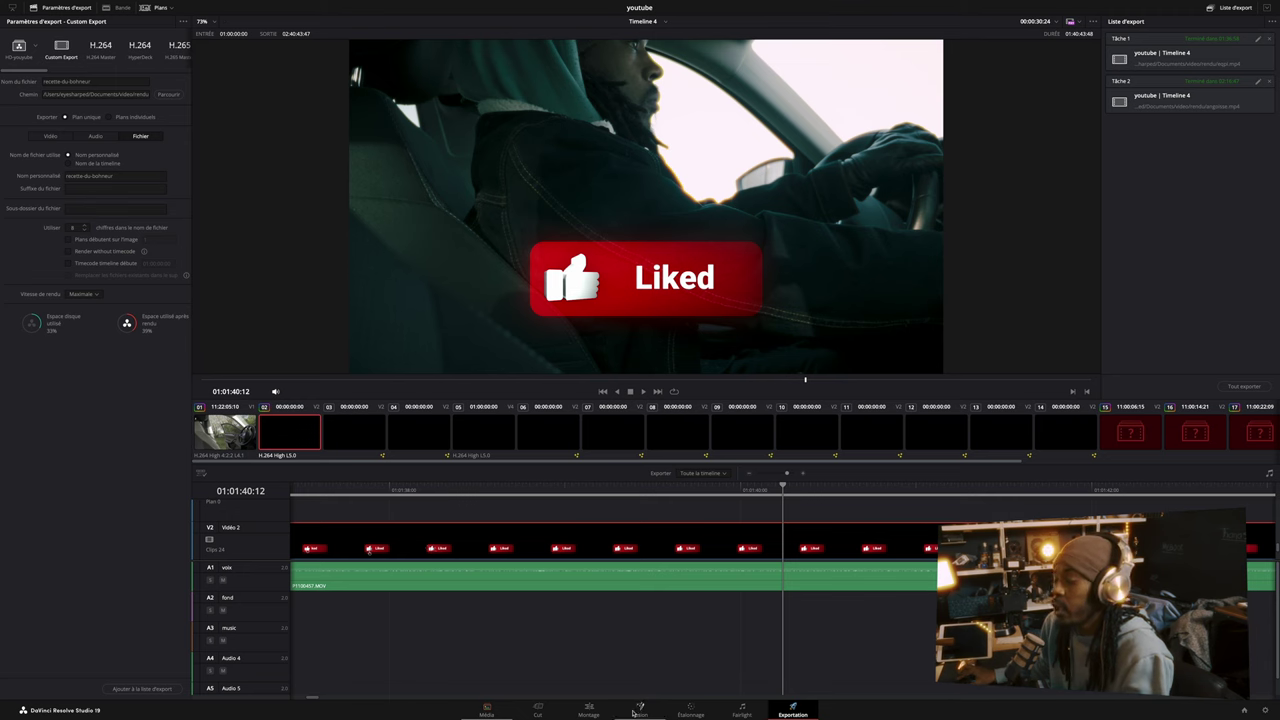
Browse the Montage, Média and Cut pages, then return the Montage playhead to the timeline start
click(588, 711)
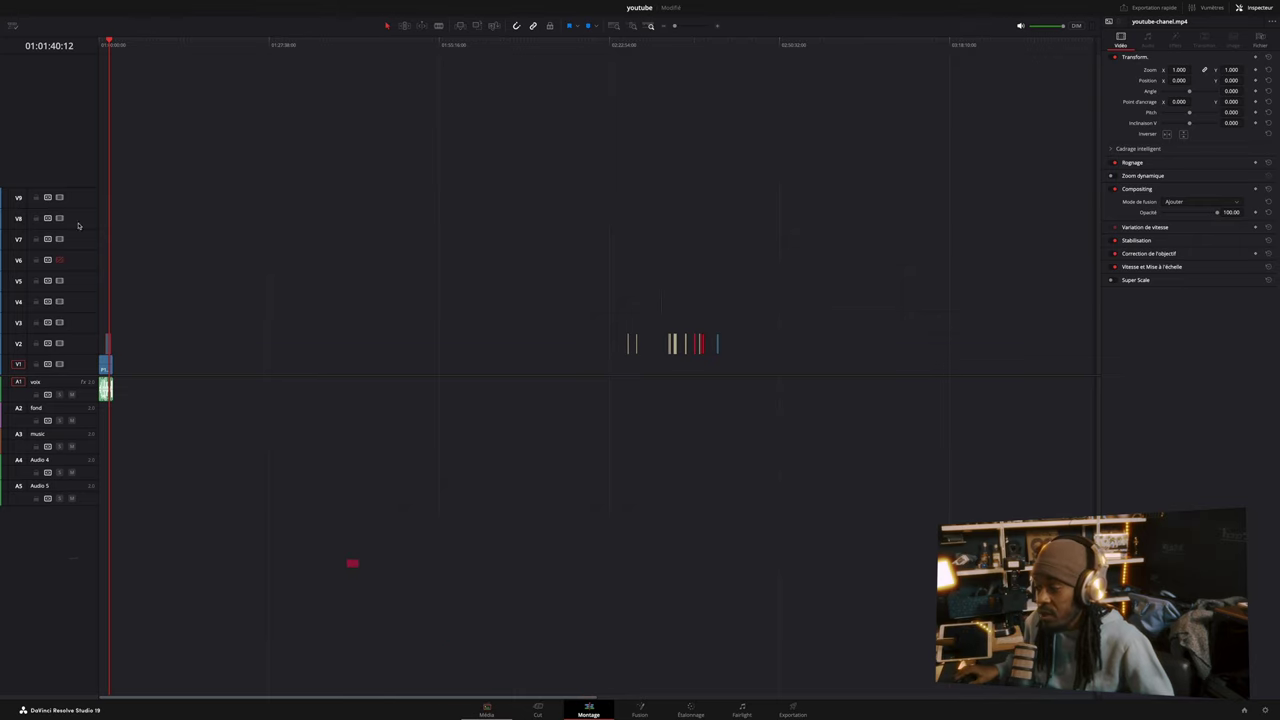
click(487, 710)
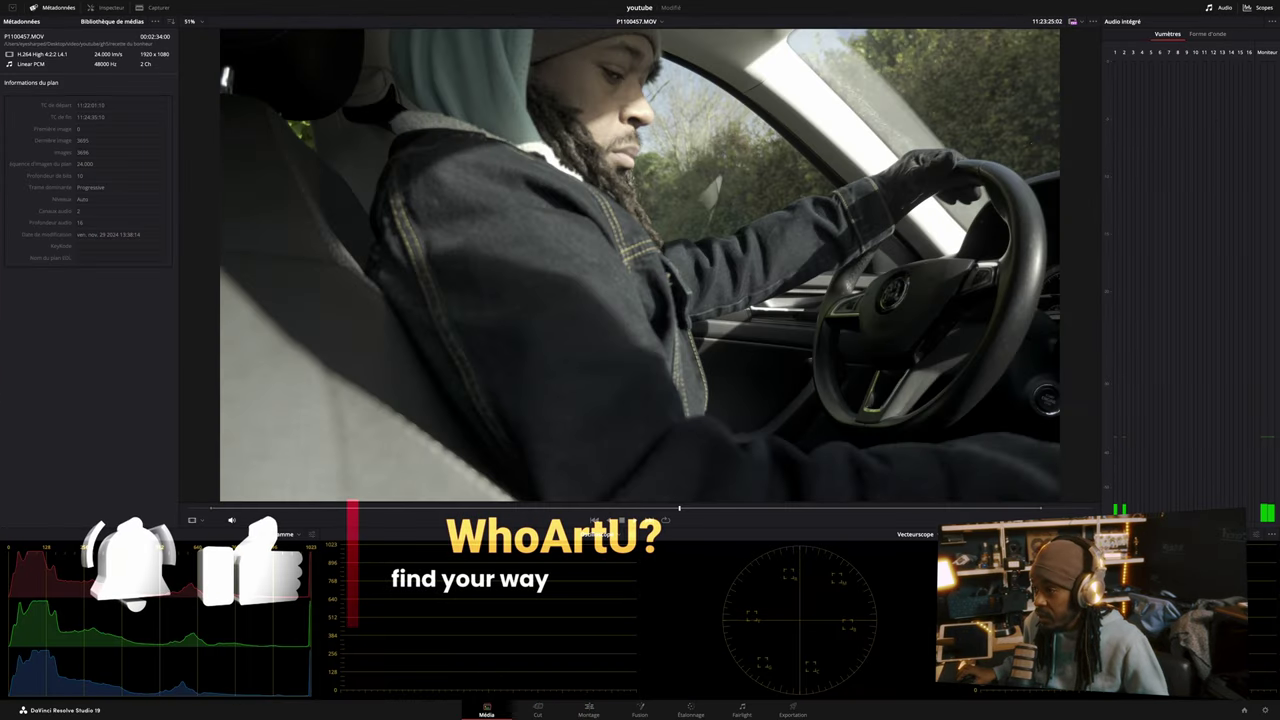
click(540, 709)
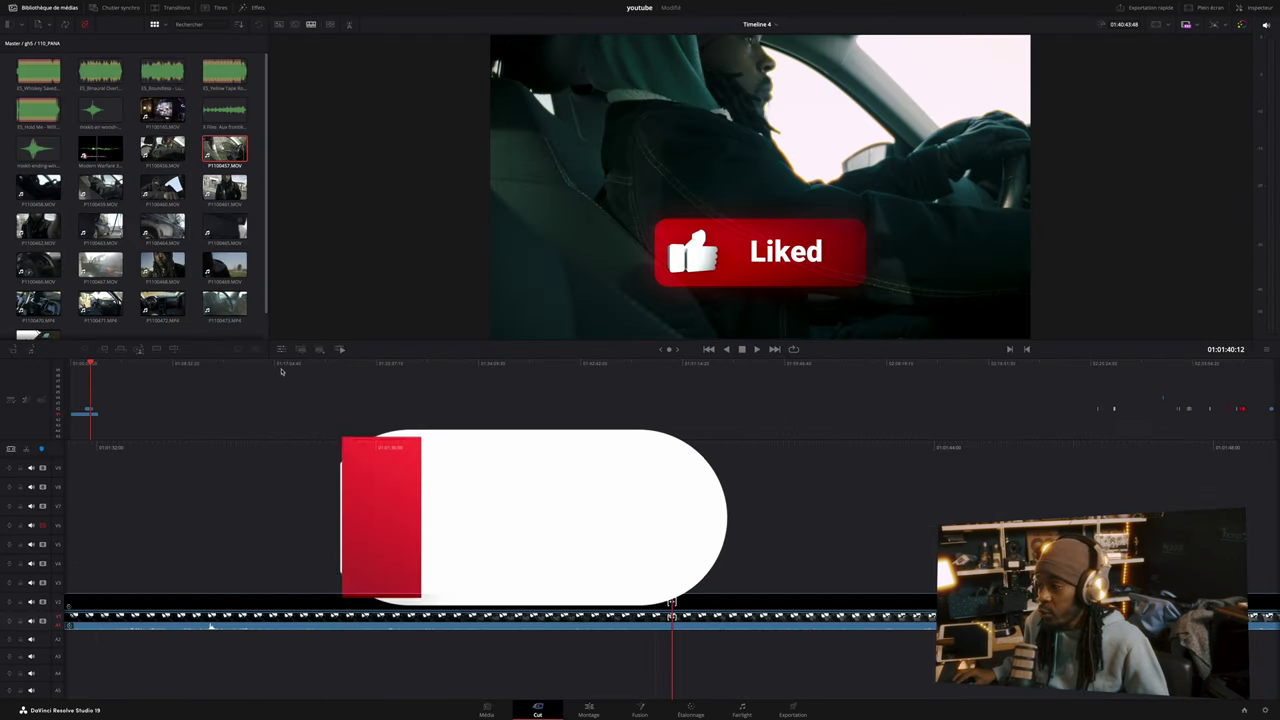
drag(281, 371, 308, 371)
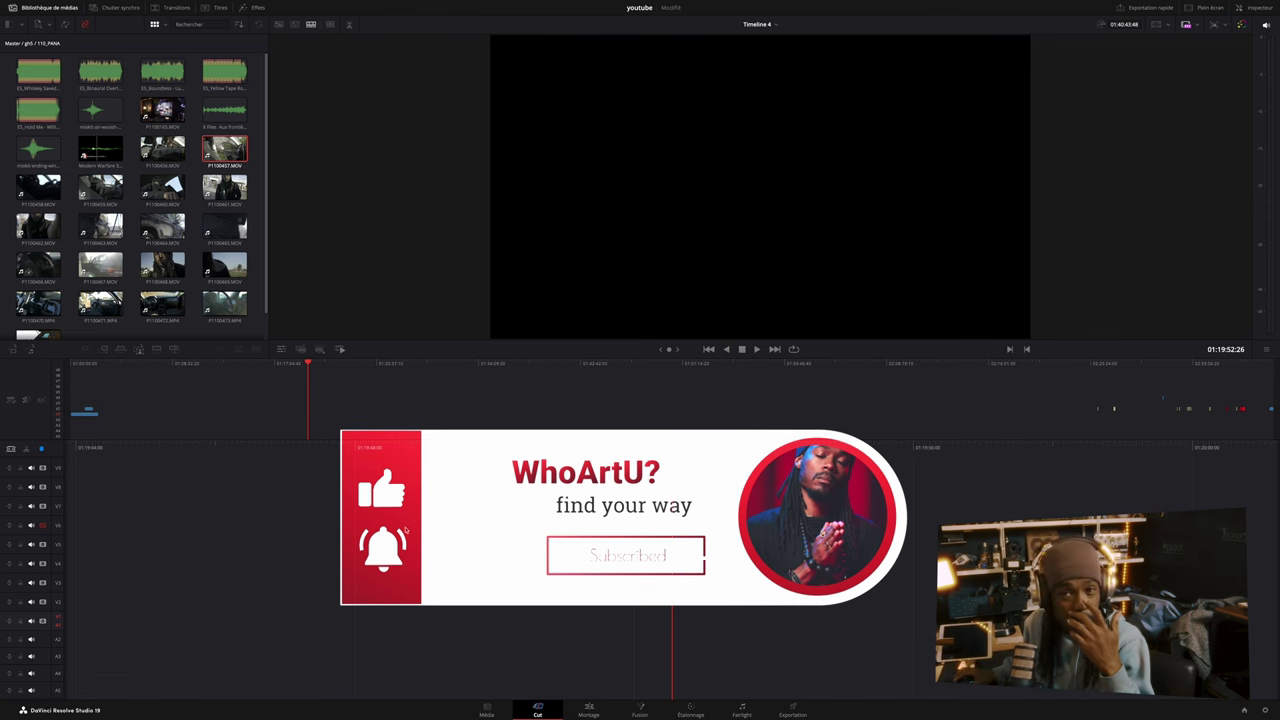
click(589, 709)
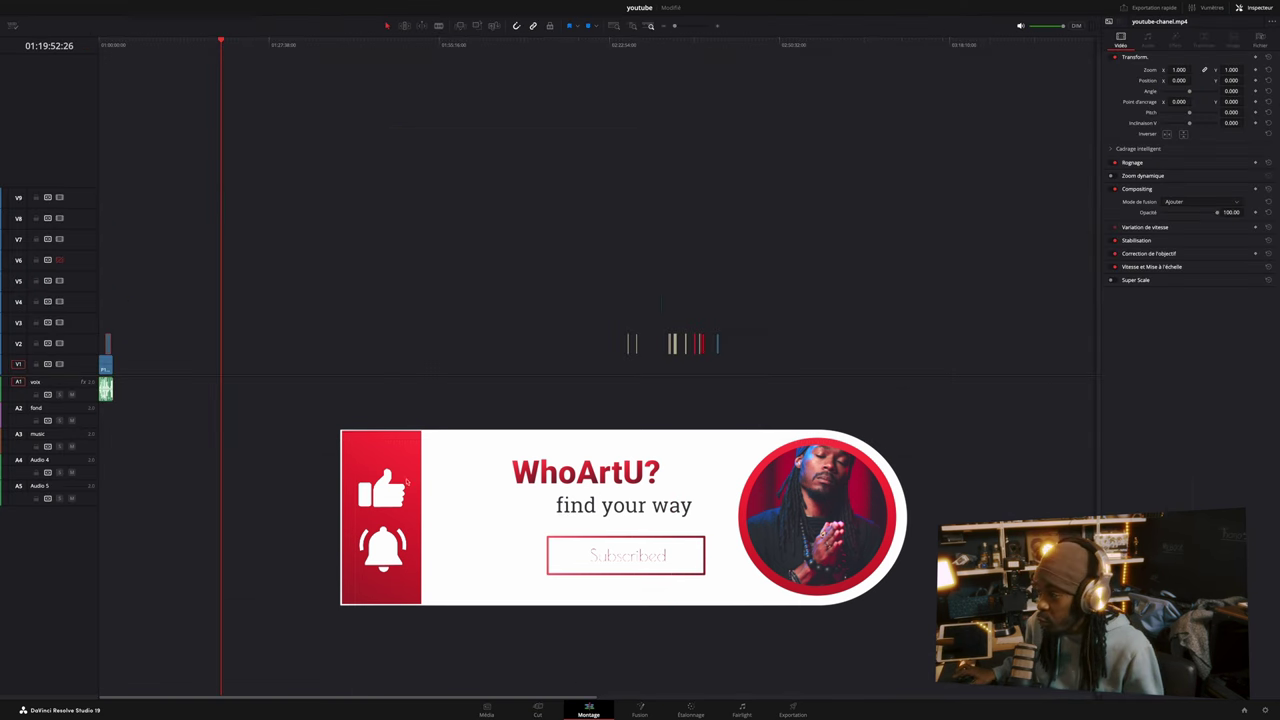
key(Home)
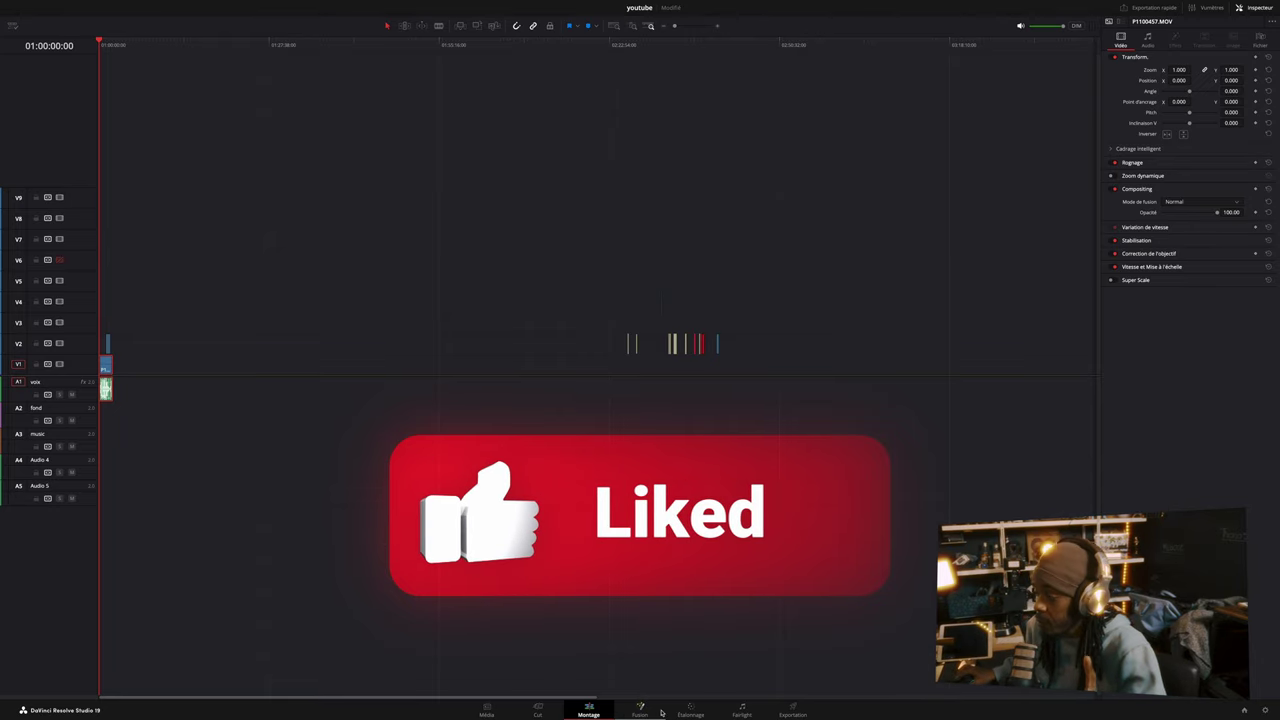
On the Étalonnage page select clips 03, 04 and 07, then move to Fairlight
click(691, 710)
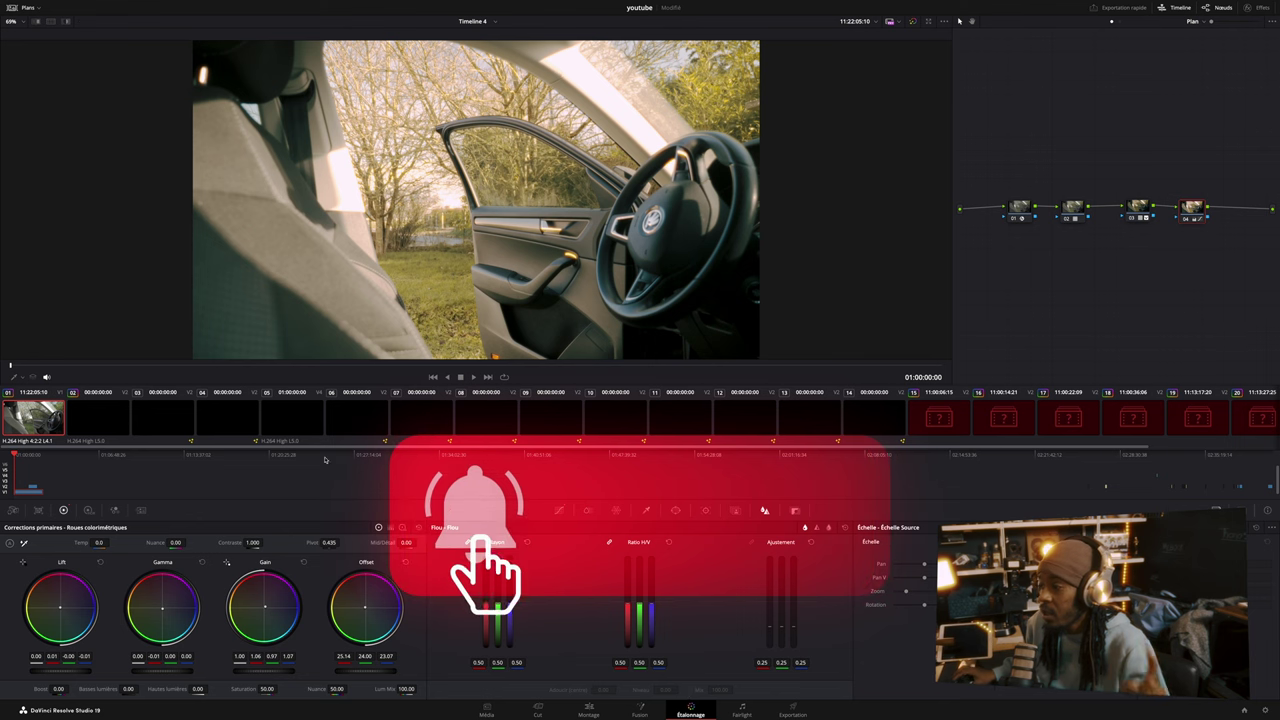
click(190, 428)
click(292, 418)
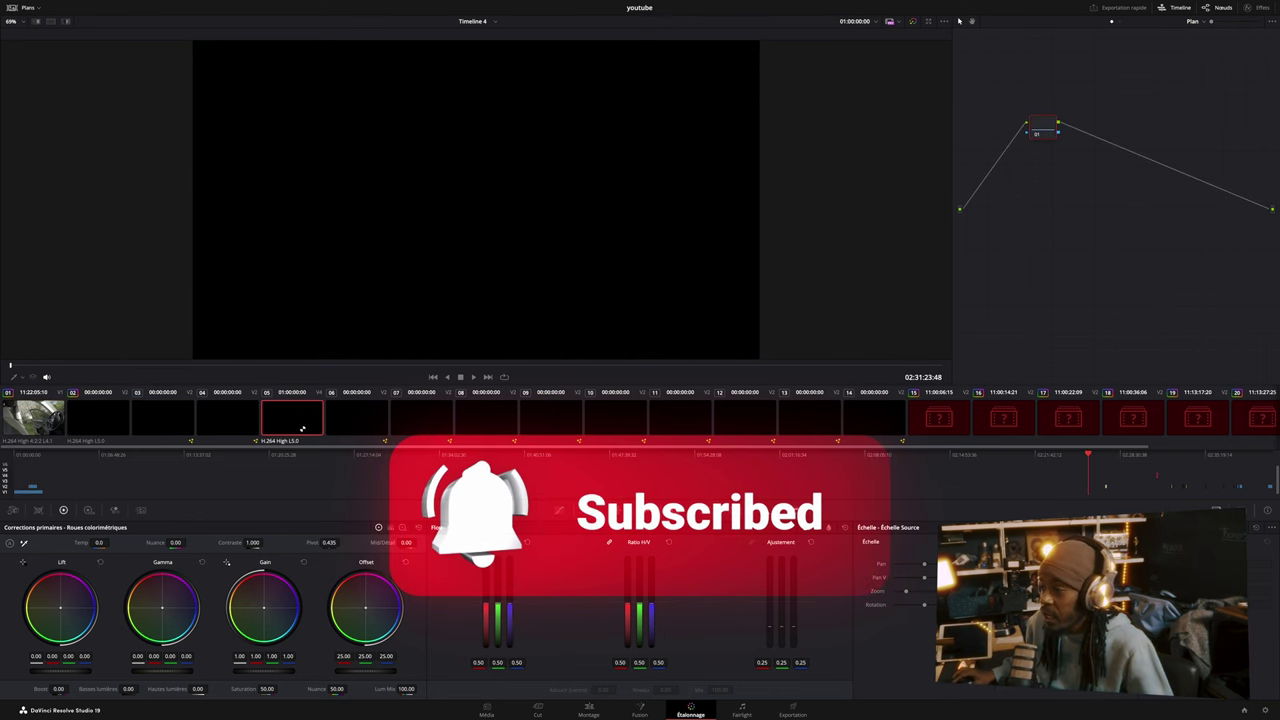
click(422, 418)
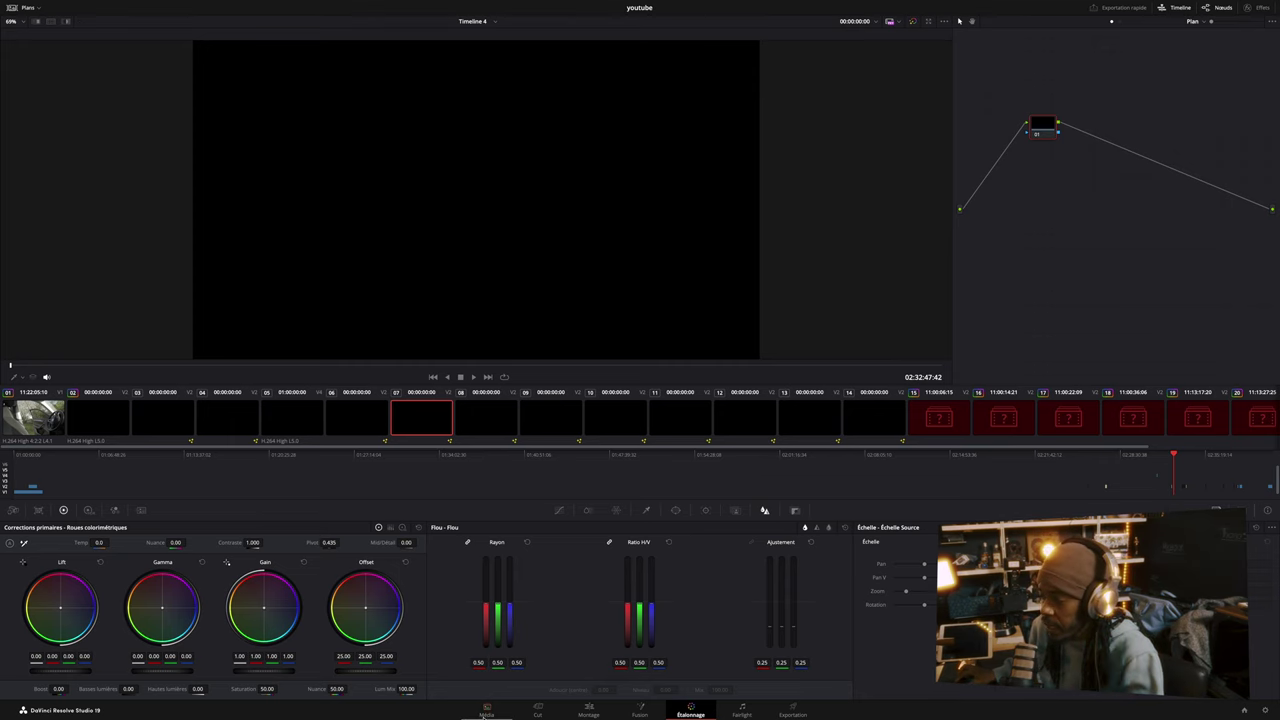
click(744, 709)
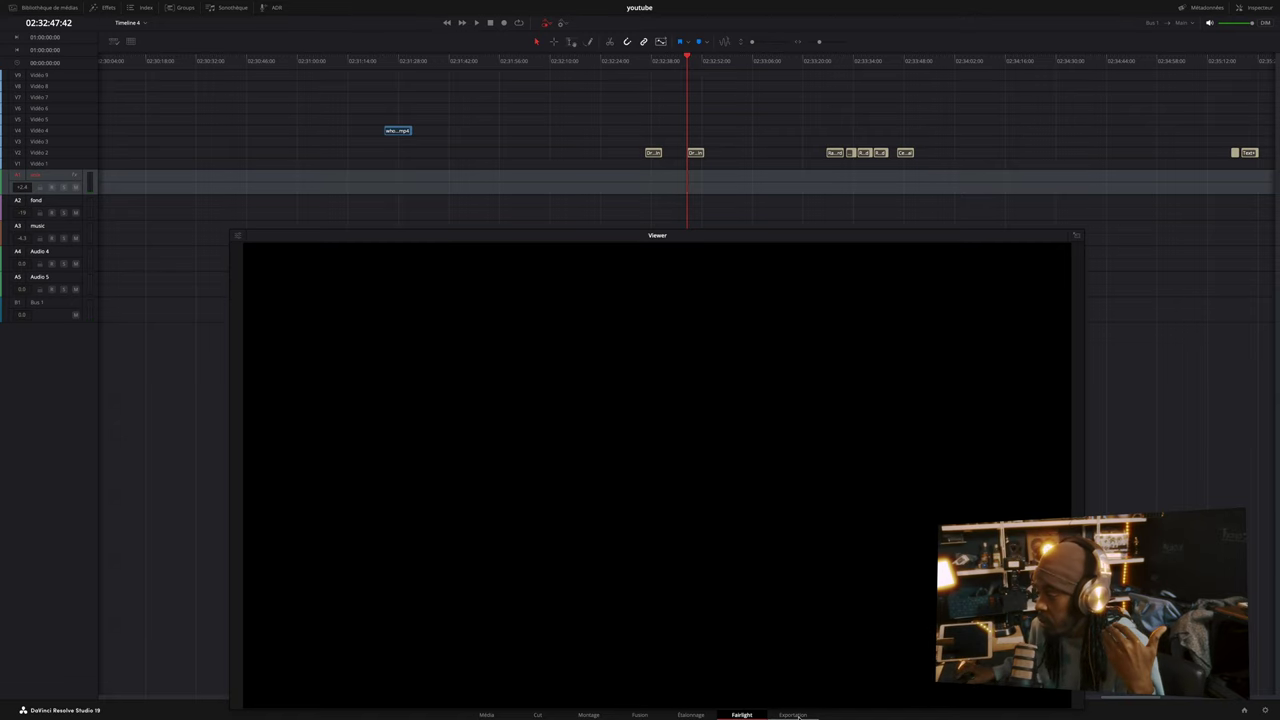
Return to the Exportation page showing the recette-du-bonheur export and two queued Timeline 4 jobs
click(794, 714)
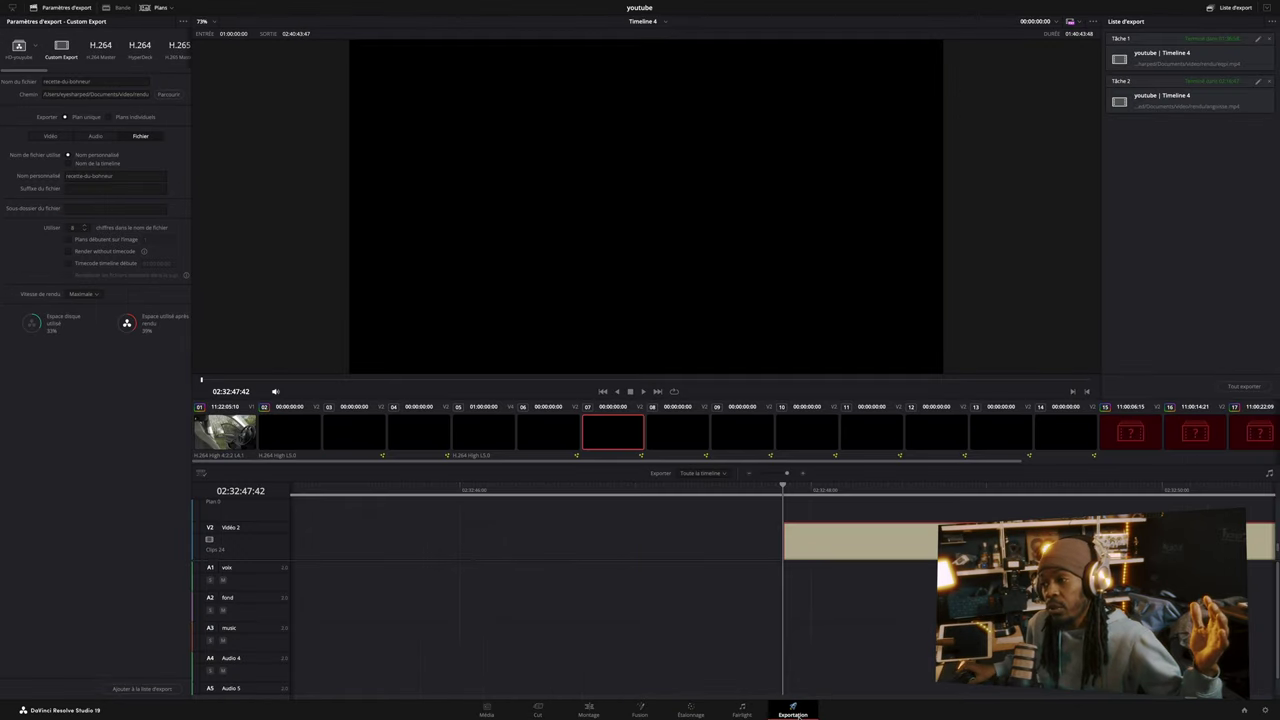